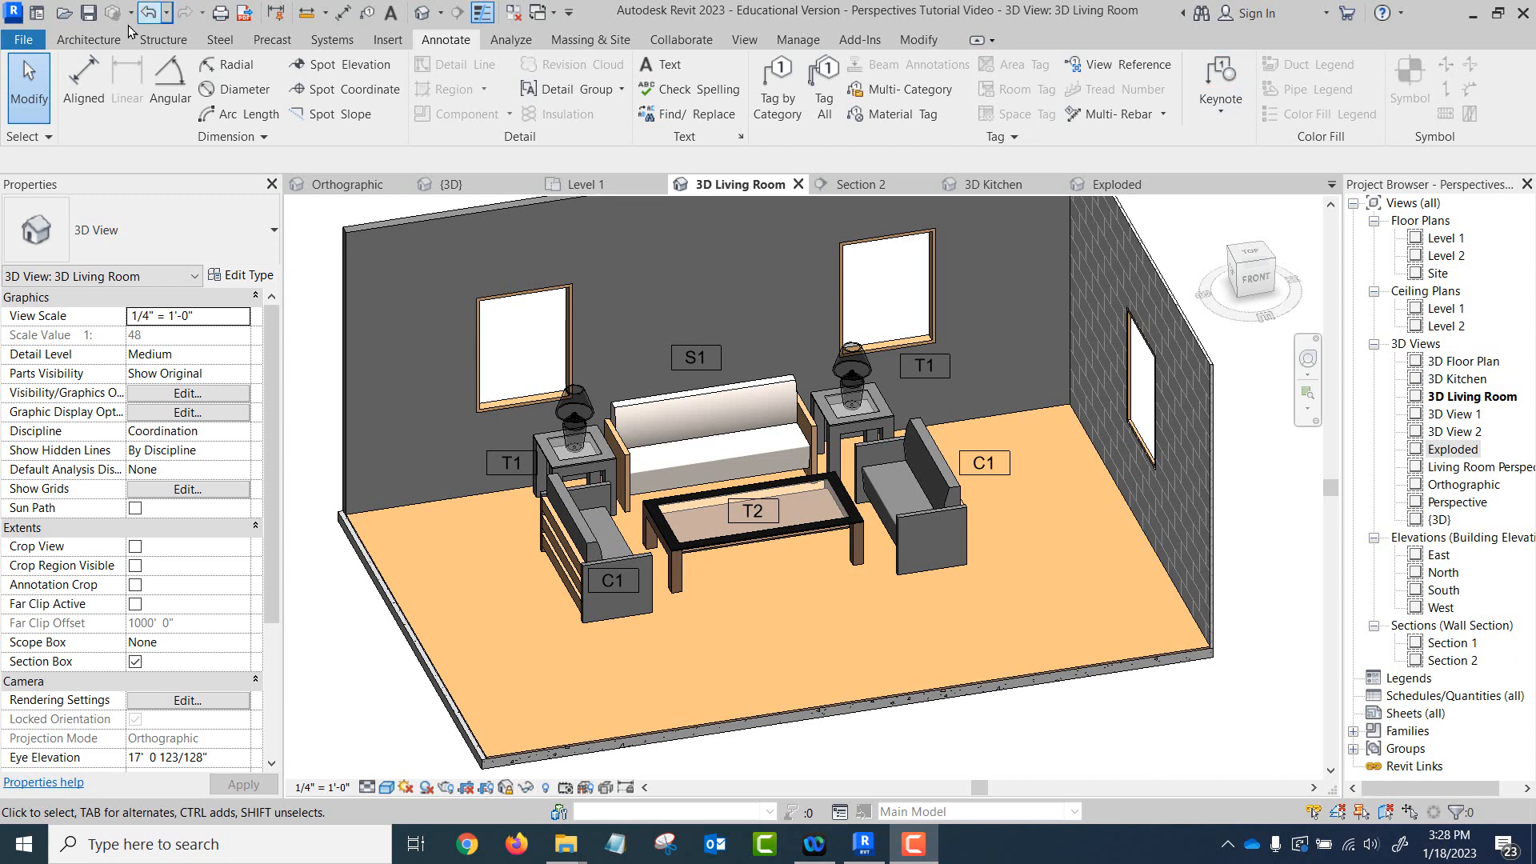
Close the 3D Kitchen and 3D Living Room views to bring up the Exploded view.
click(991, 185)
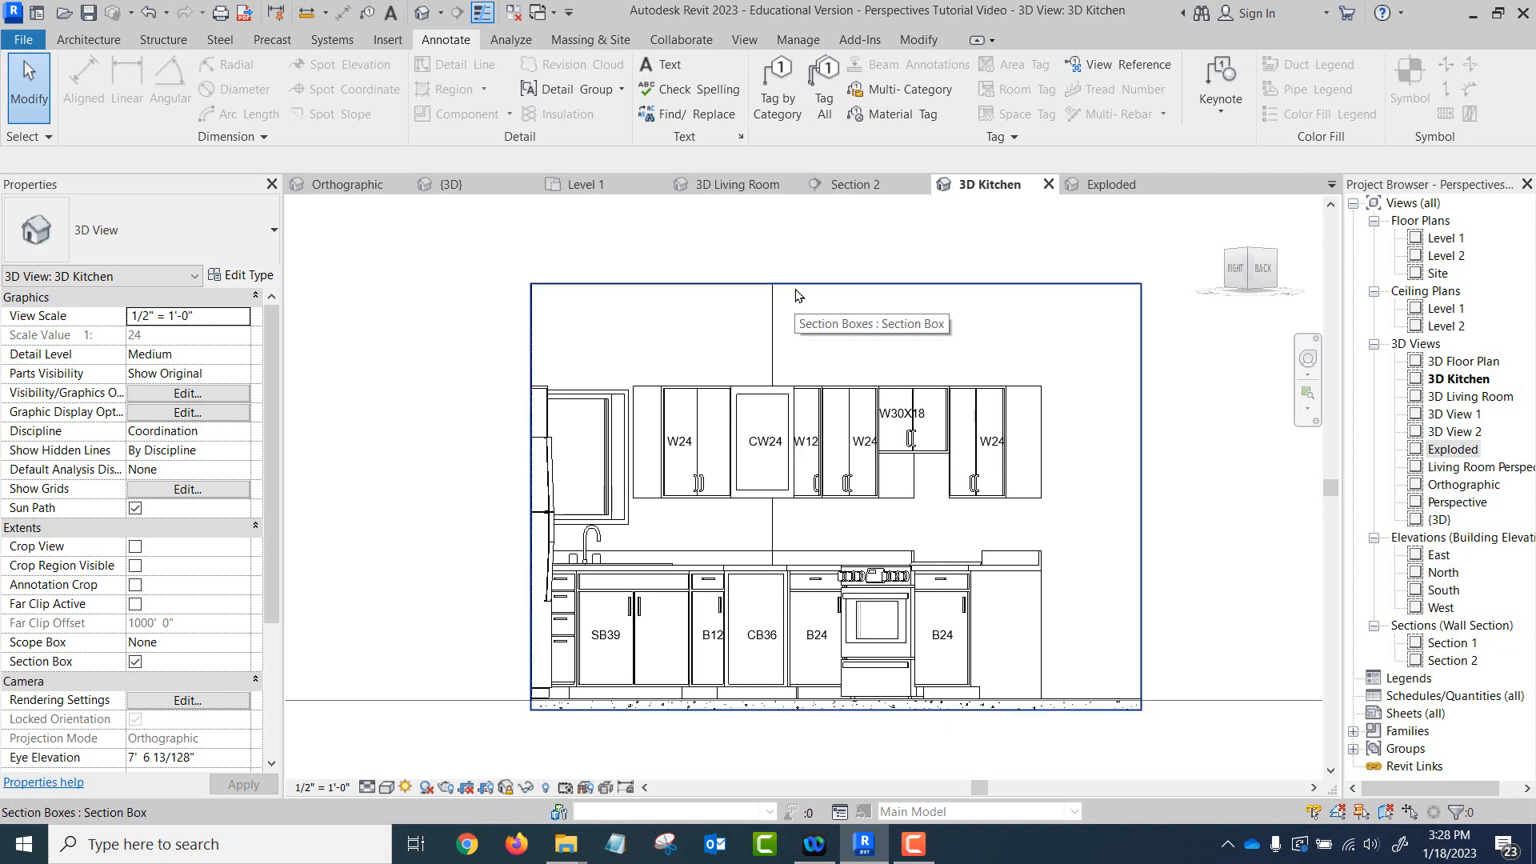
click(1046, 187)
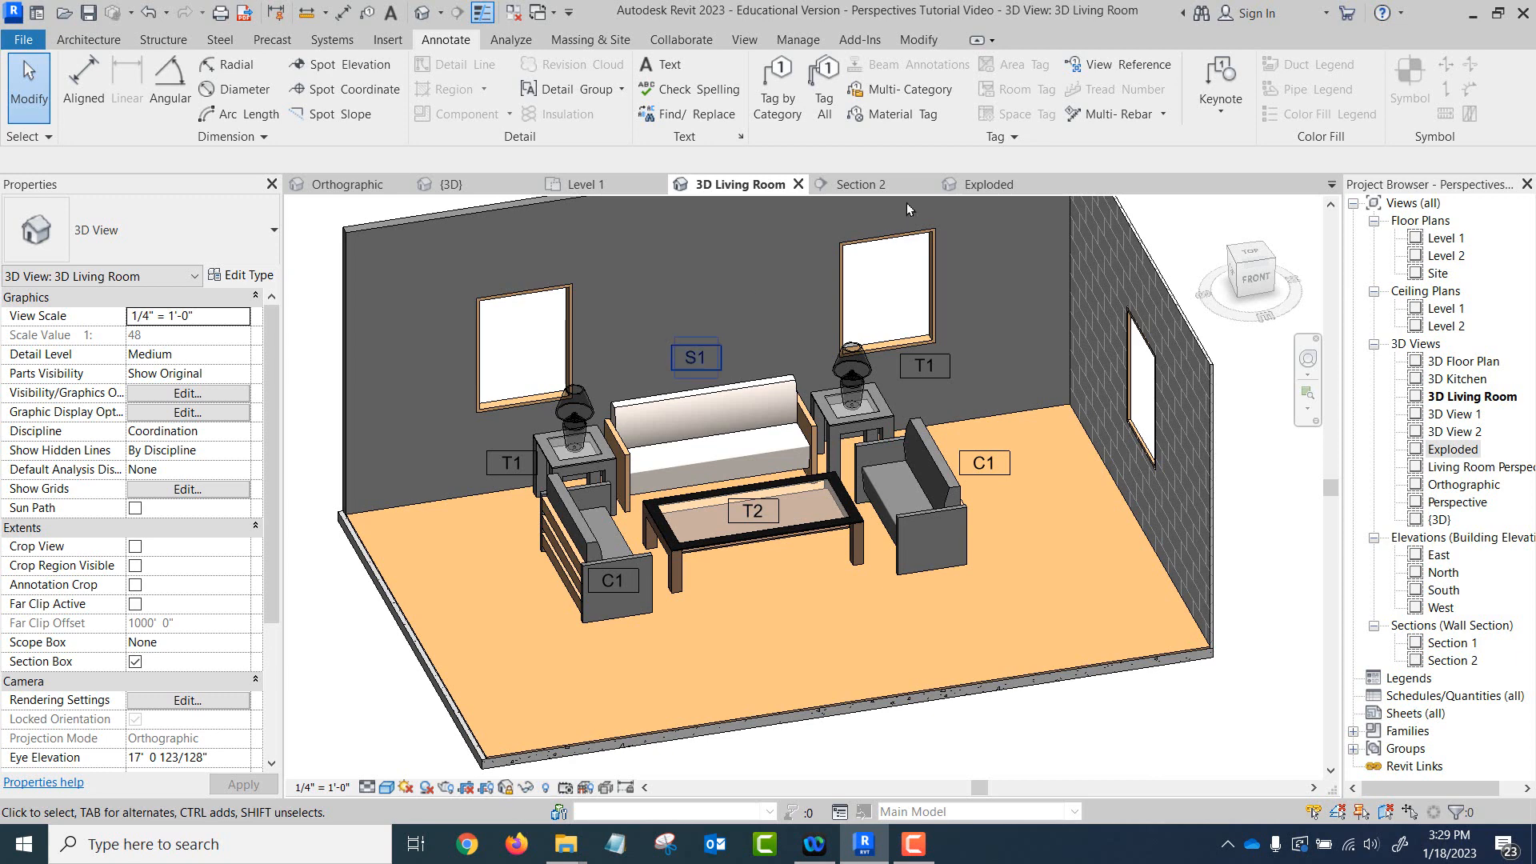
click(798, 184)
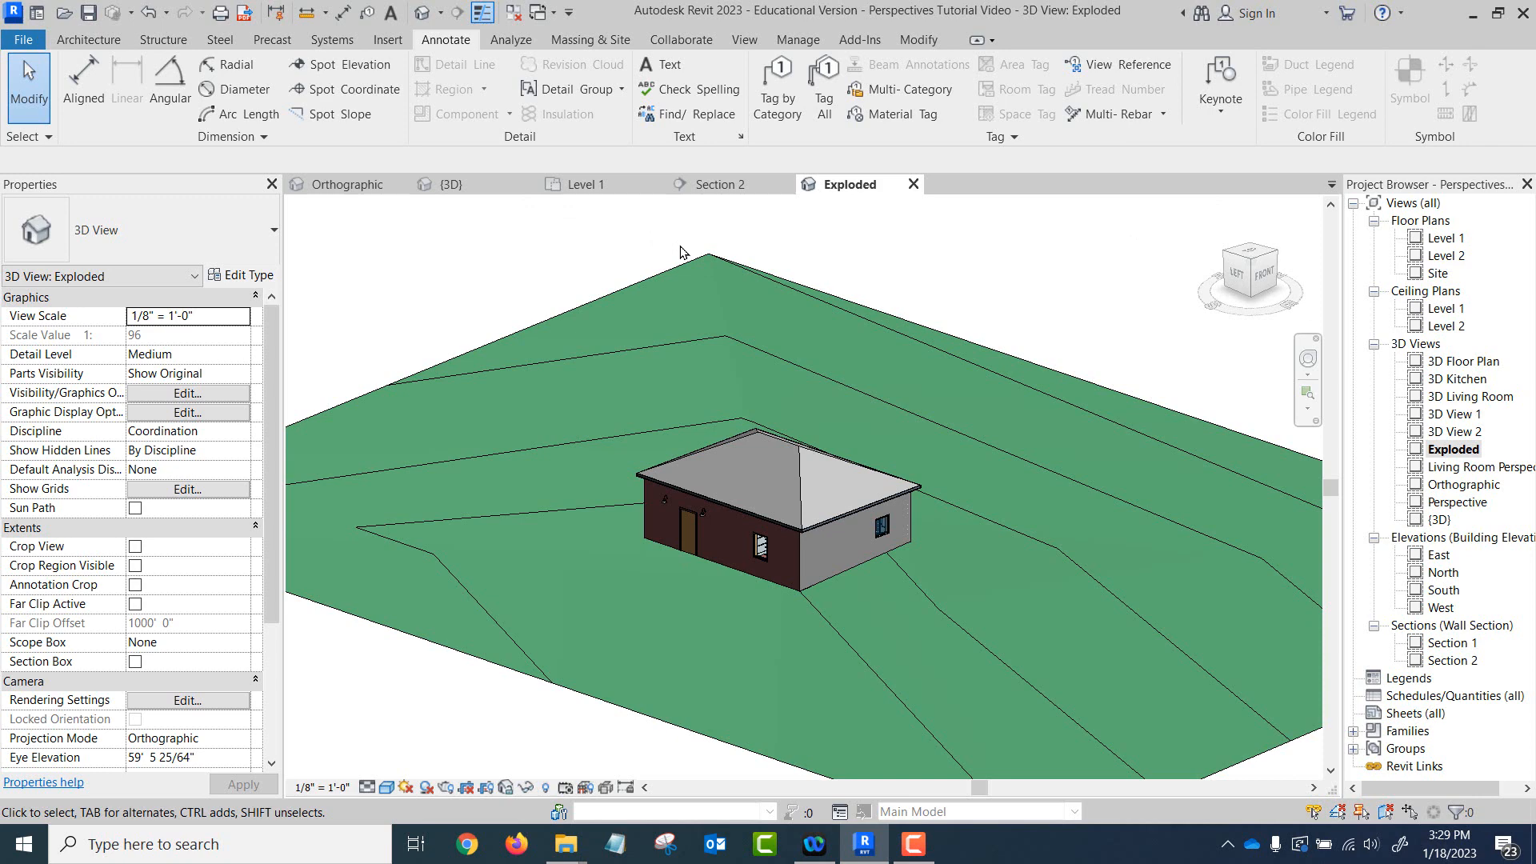
click(808, 477)
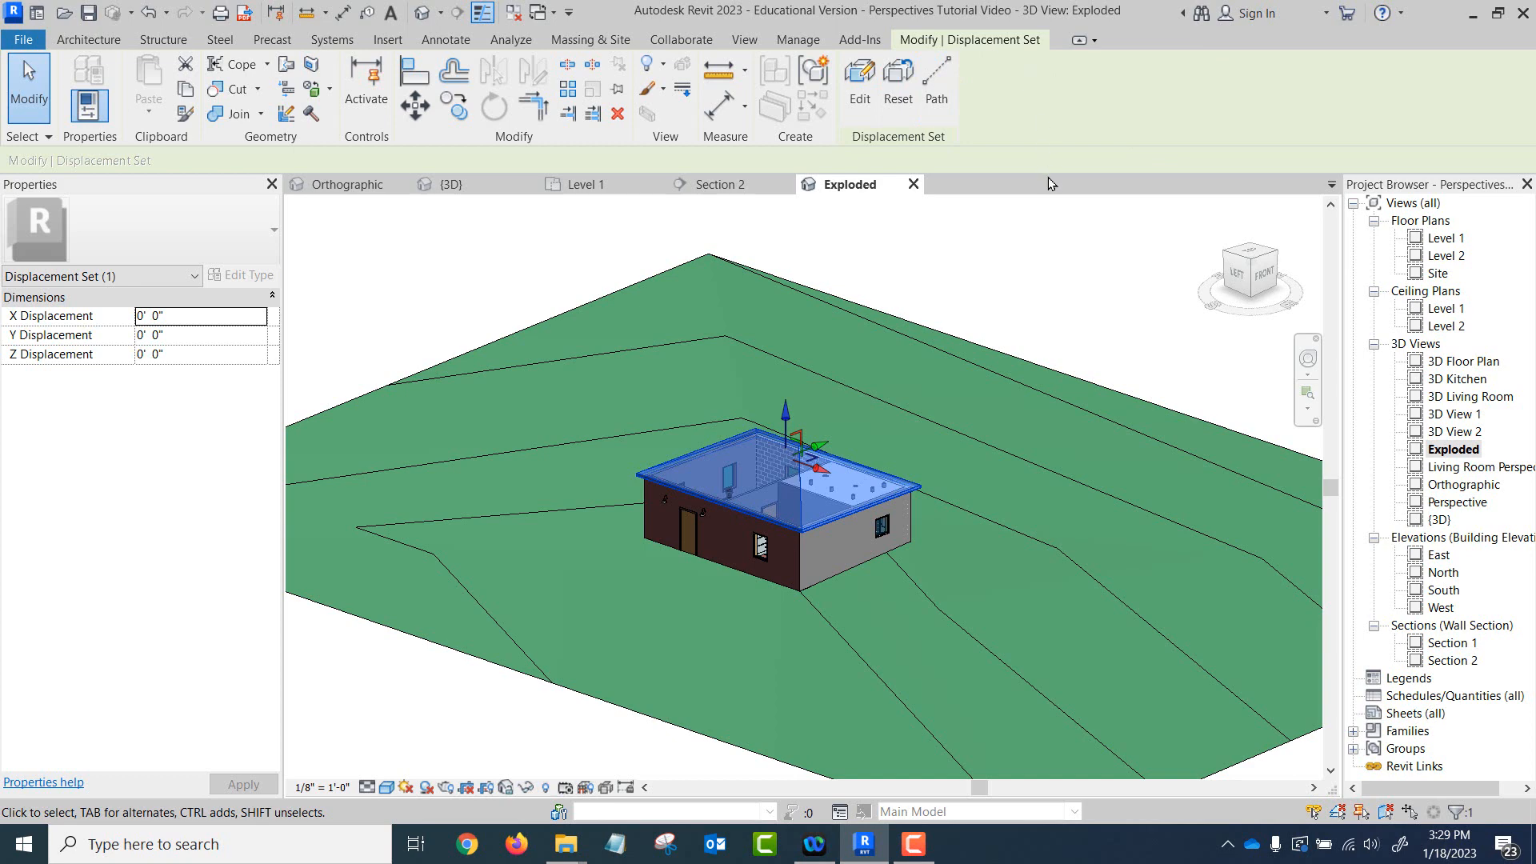
key(Escape)
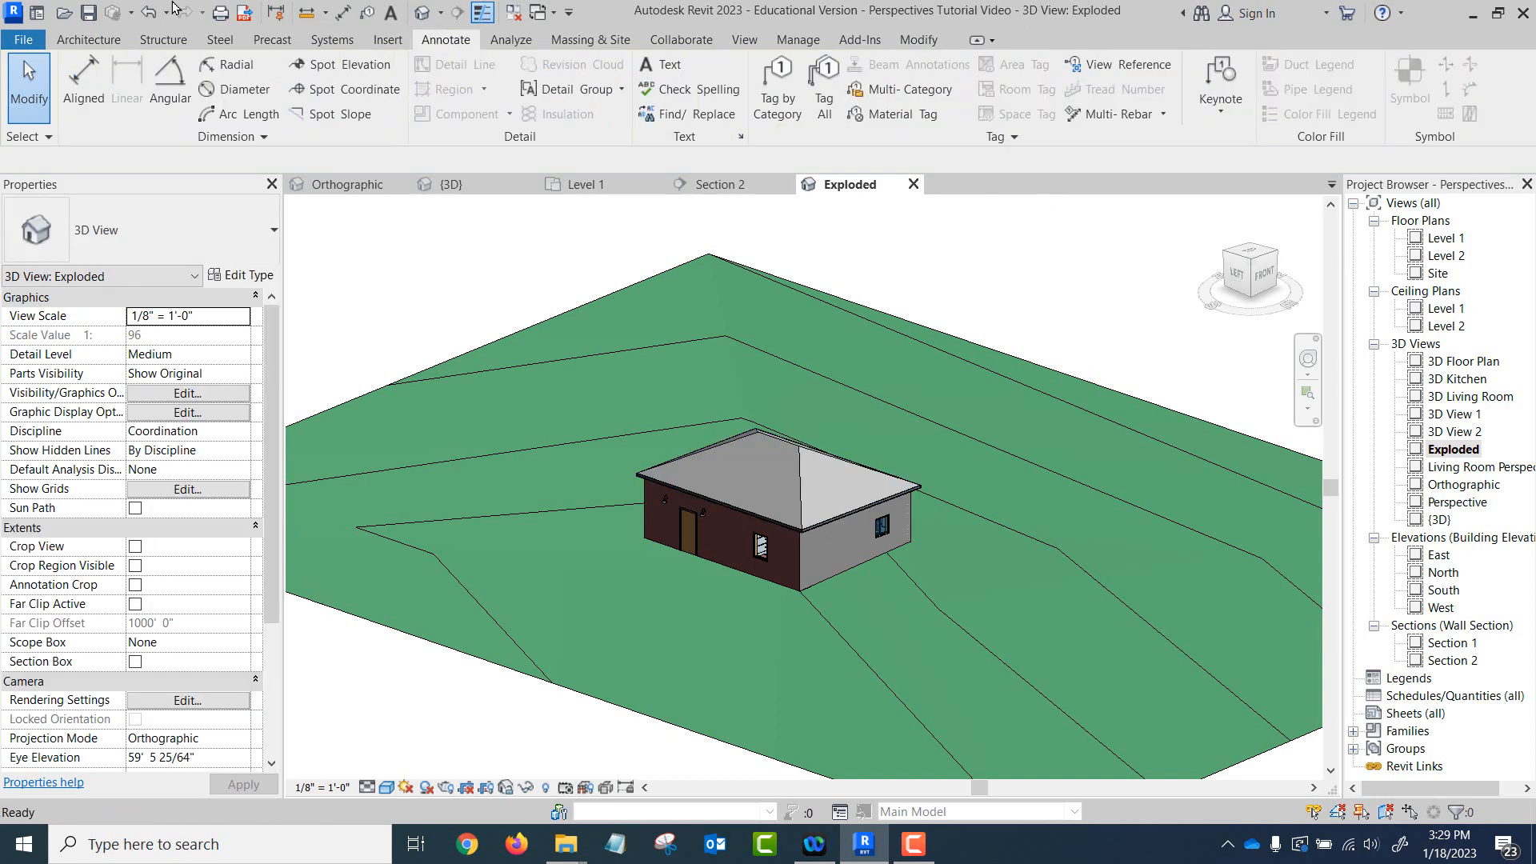
click(150, 14)
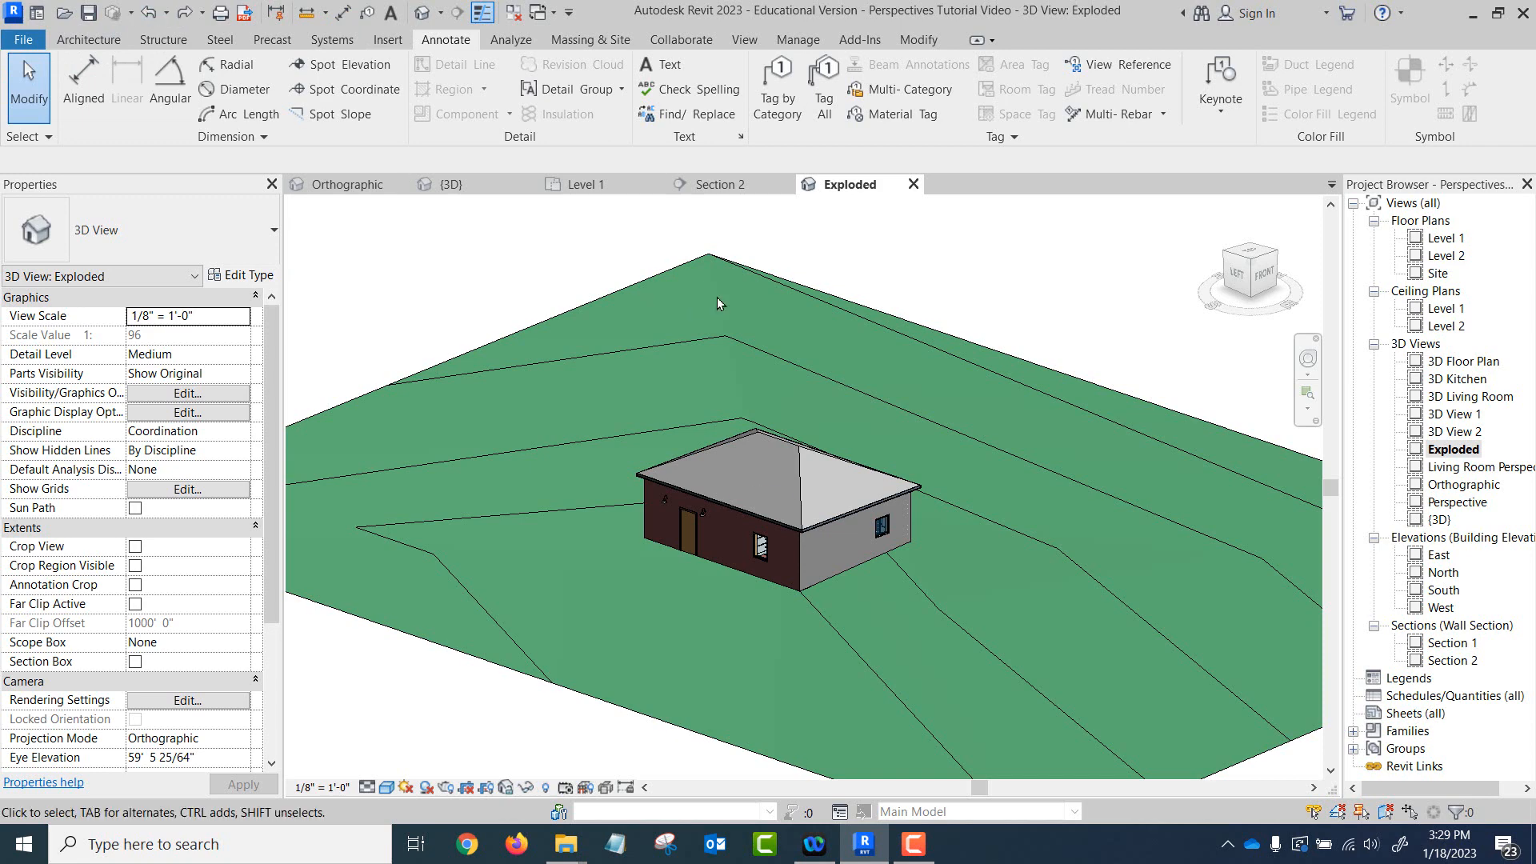
click(791, 442)
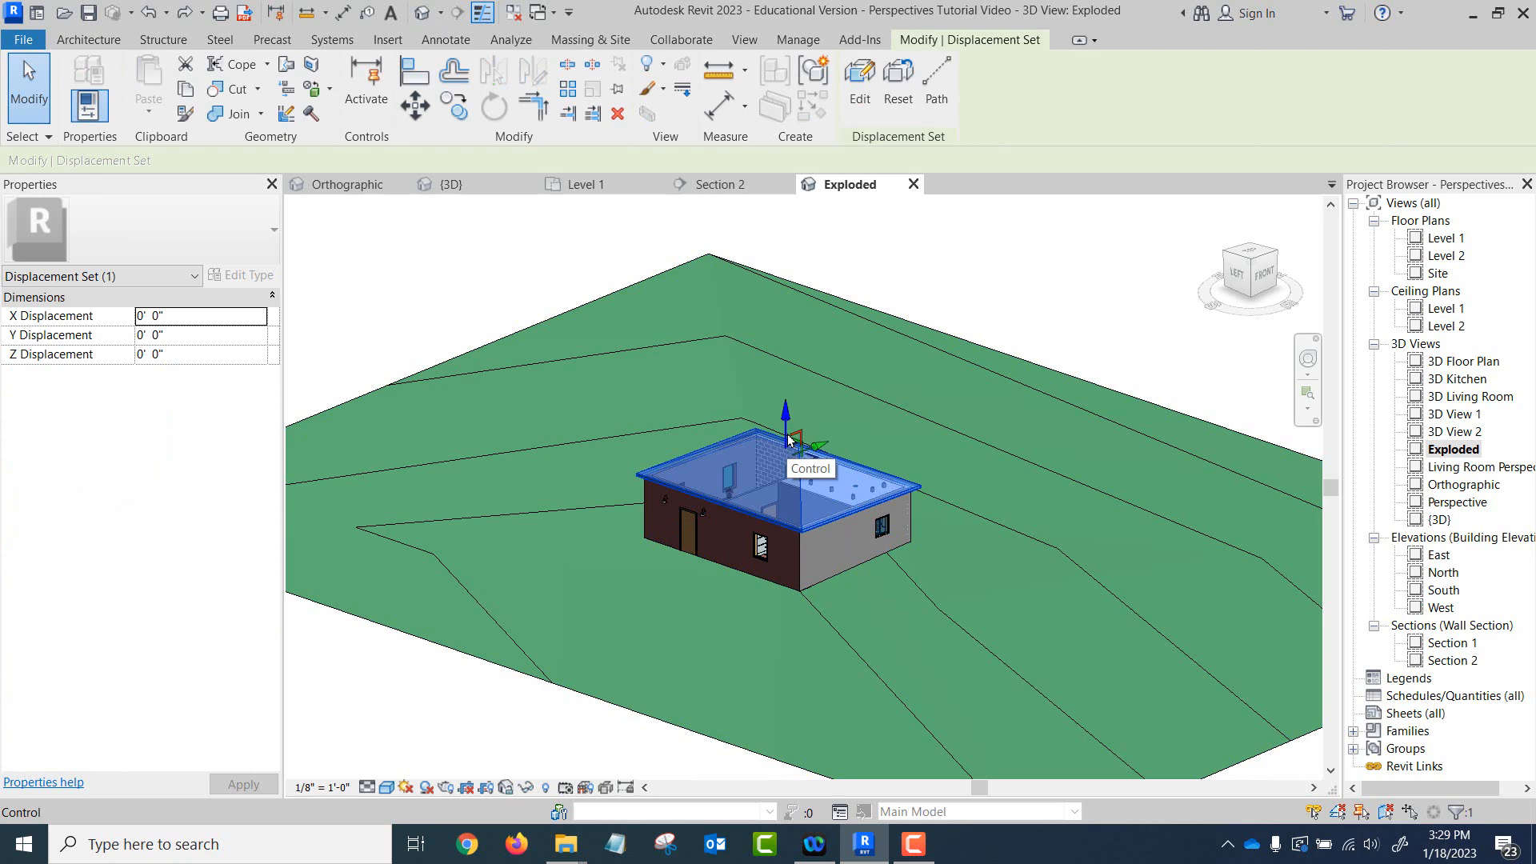
click(946, 240)
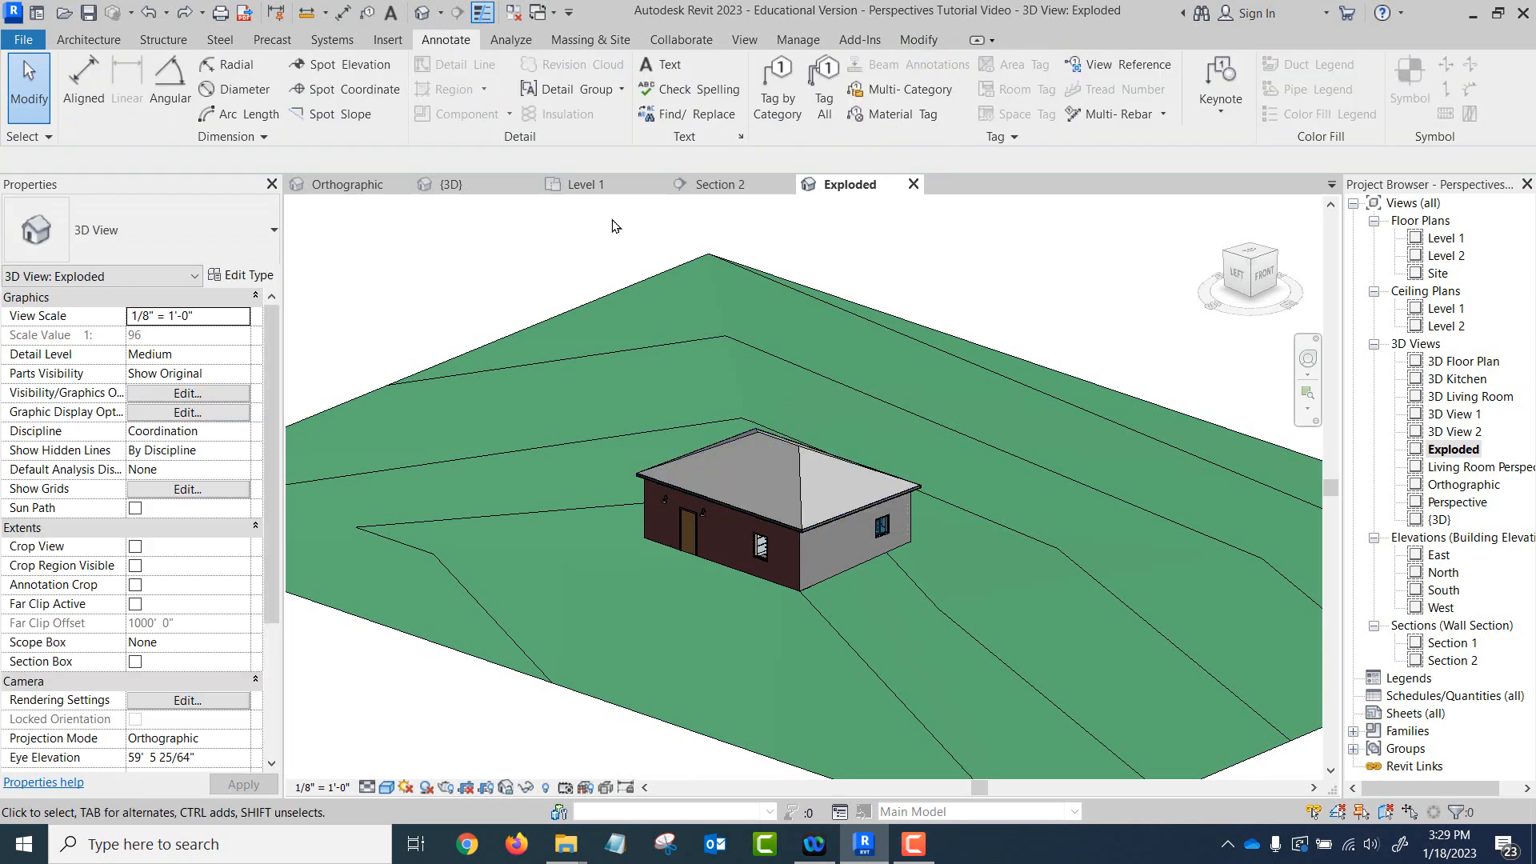
Select the roof in the Orthographic view and examine the Displace Elements tool description.
click(352, 184)
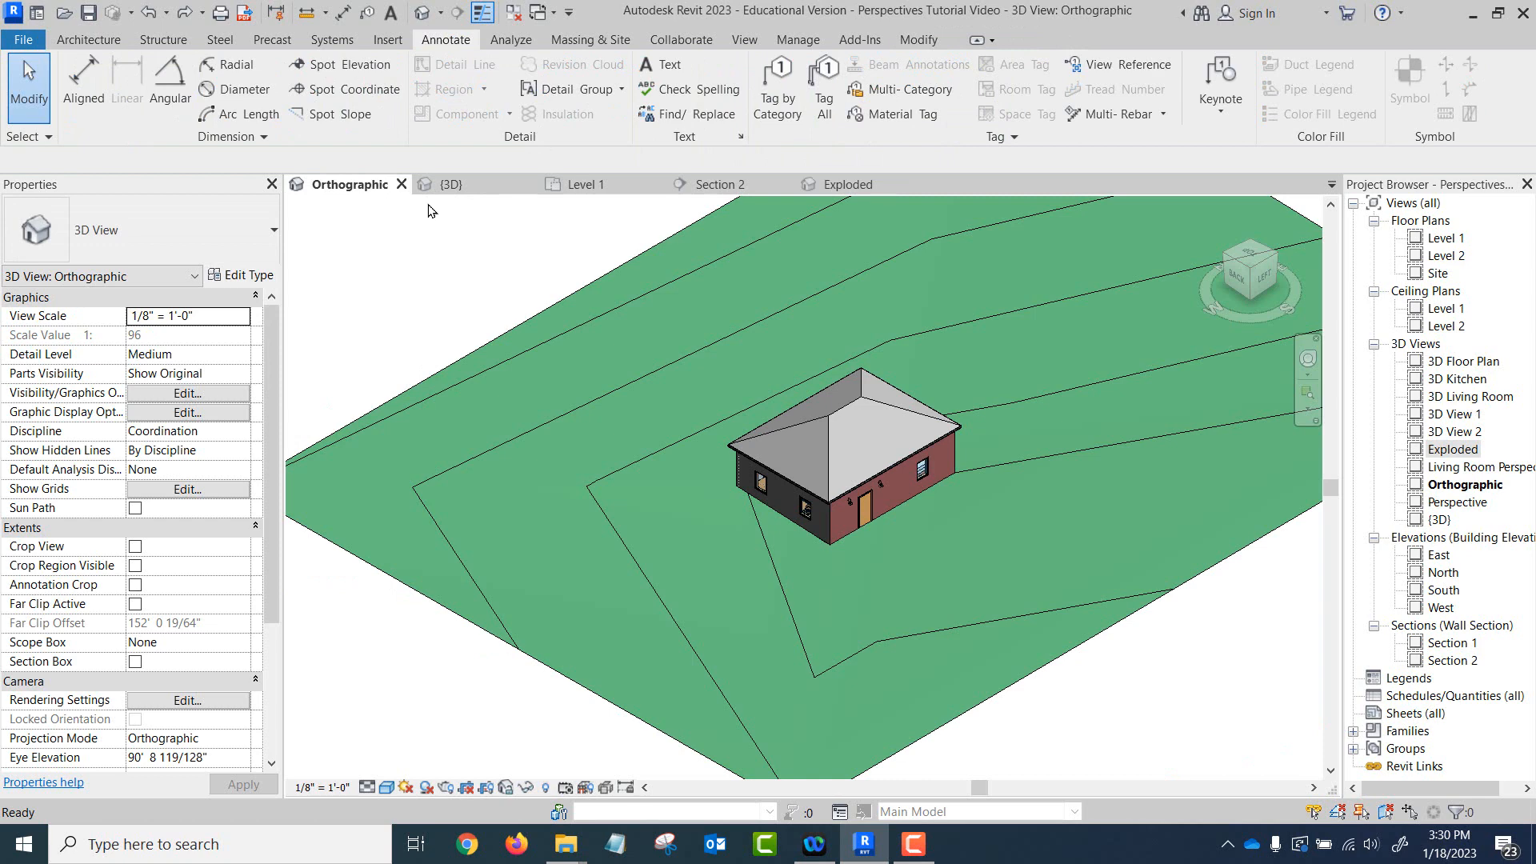
click(852, 411)
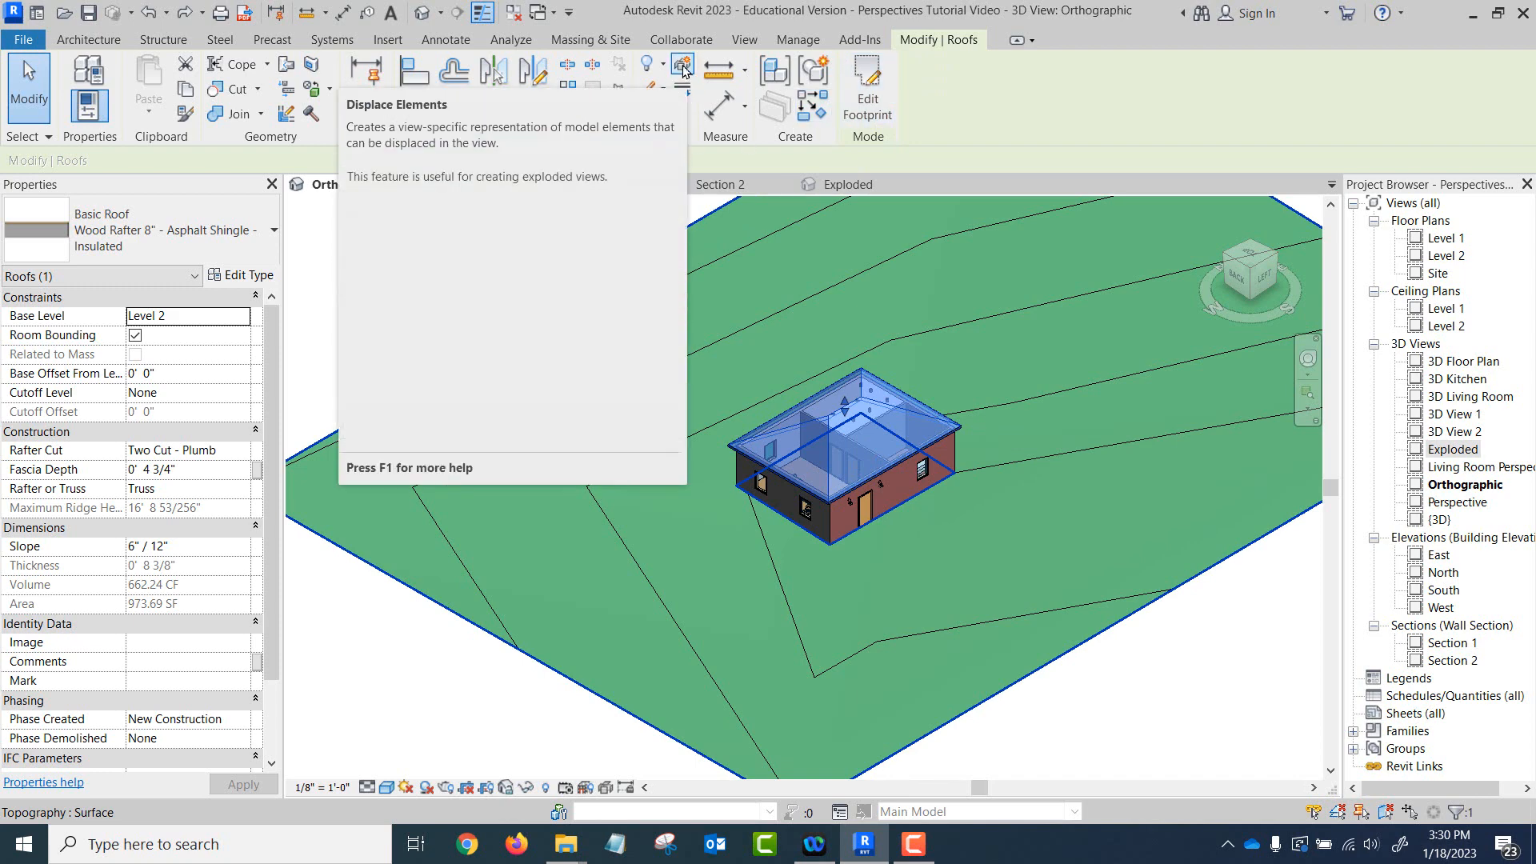
key(Escape)
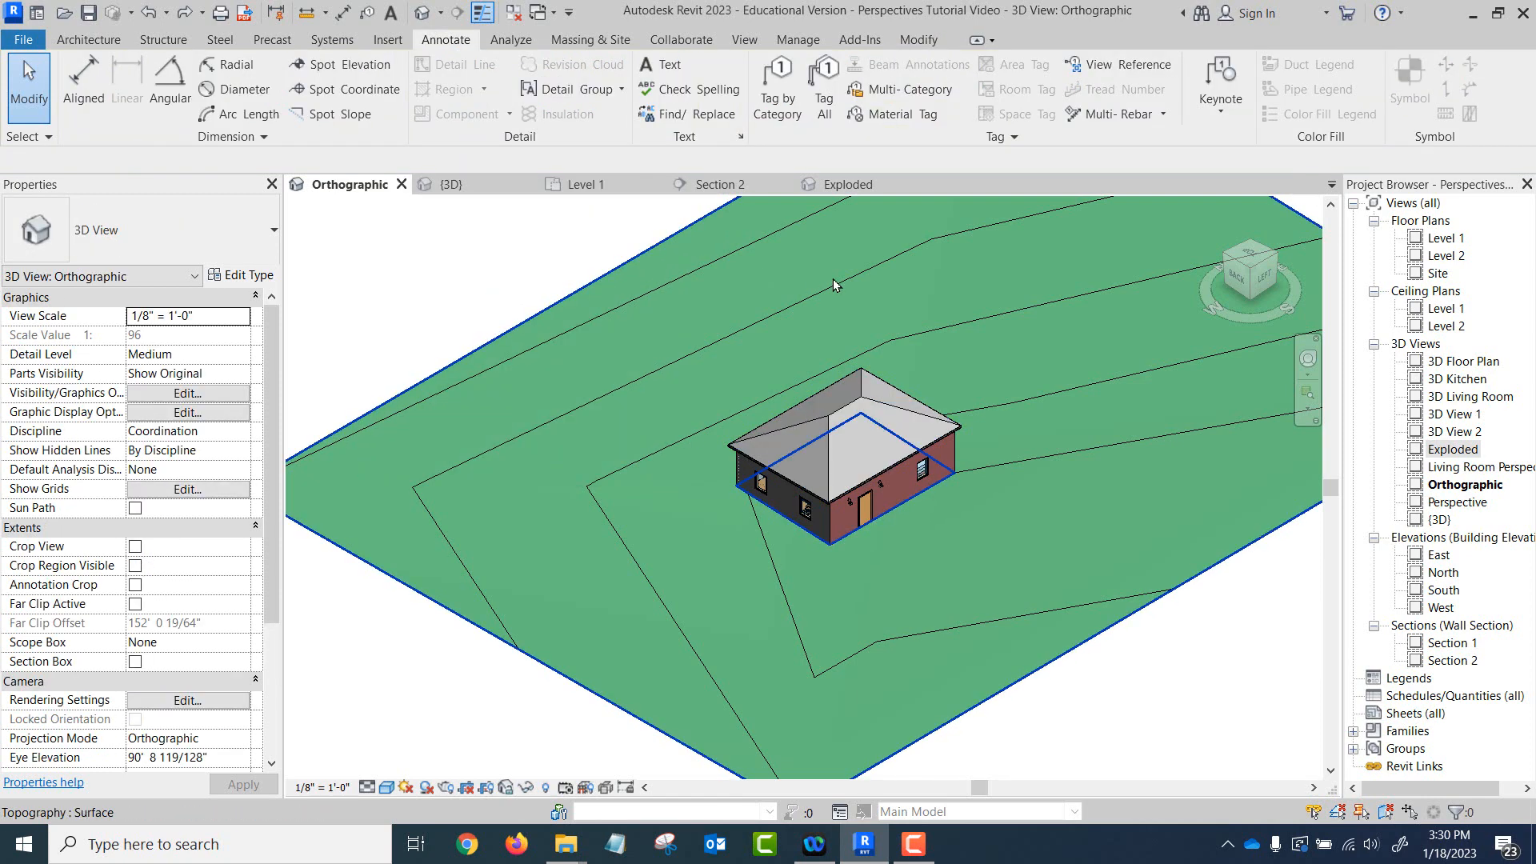
Displace the roof in the Exploded view by about -20' 2" in X and 18' 2" in Z.
click(874, 189)
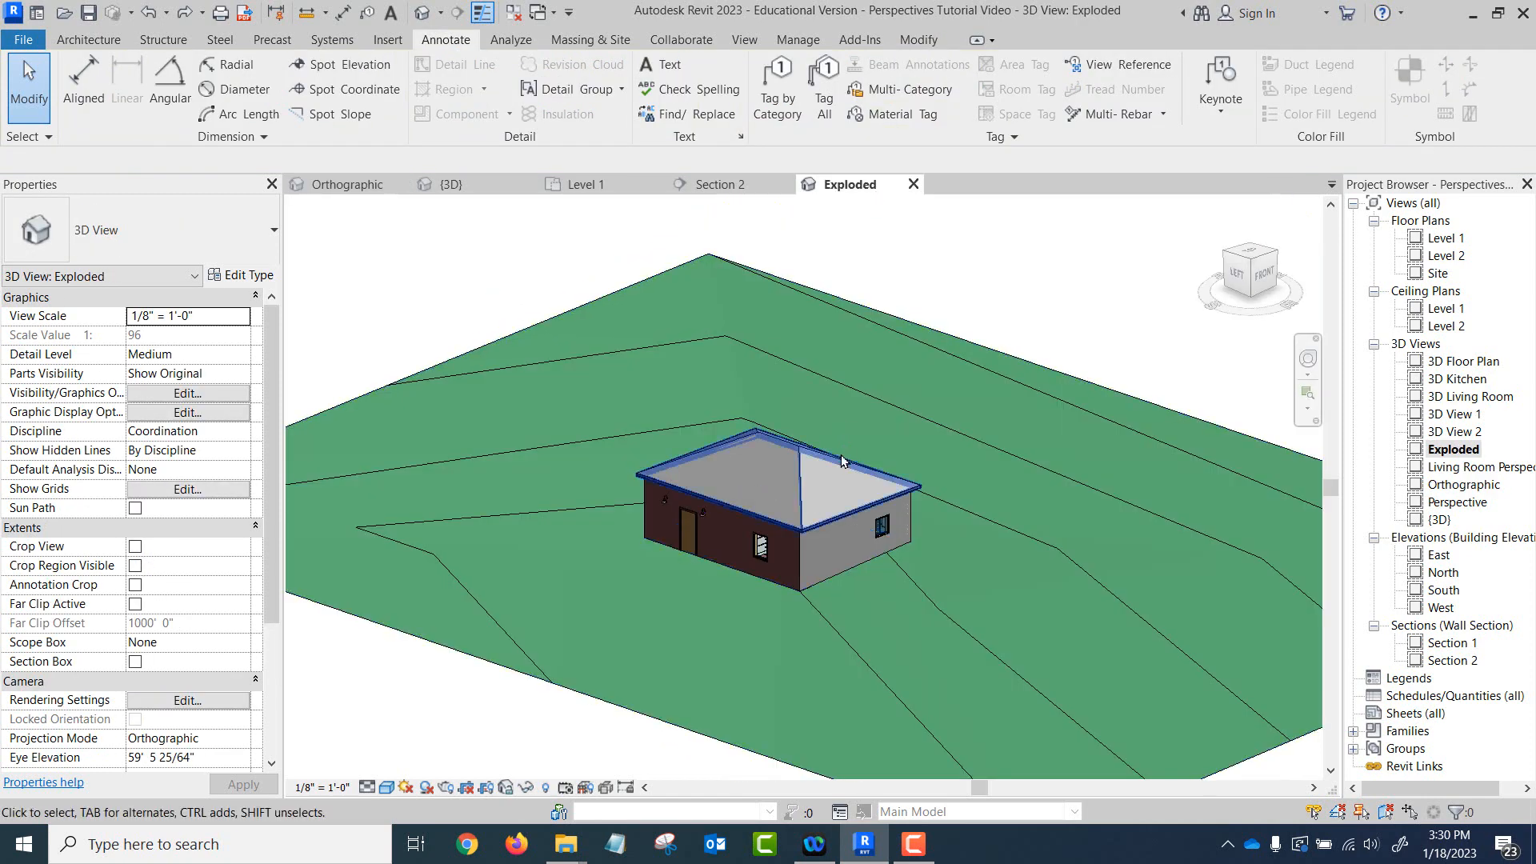
click(828, 499)
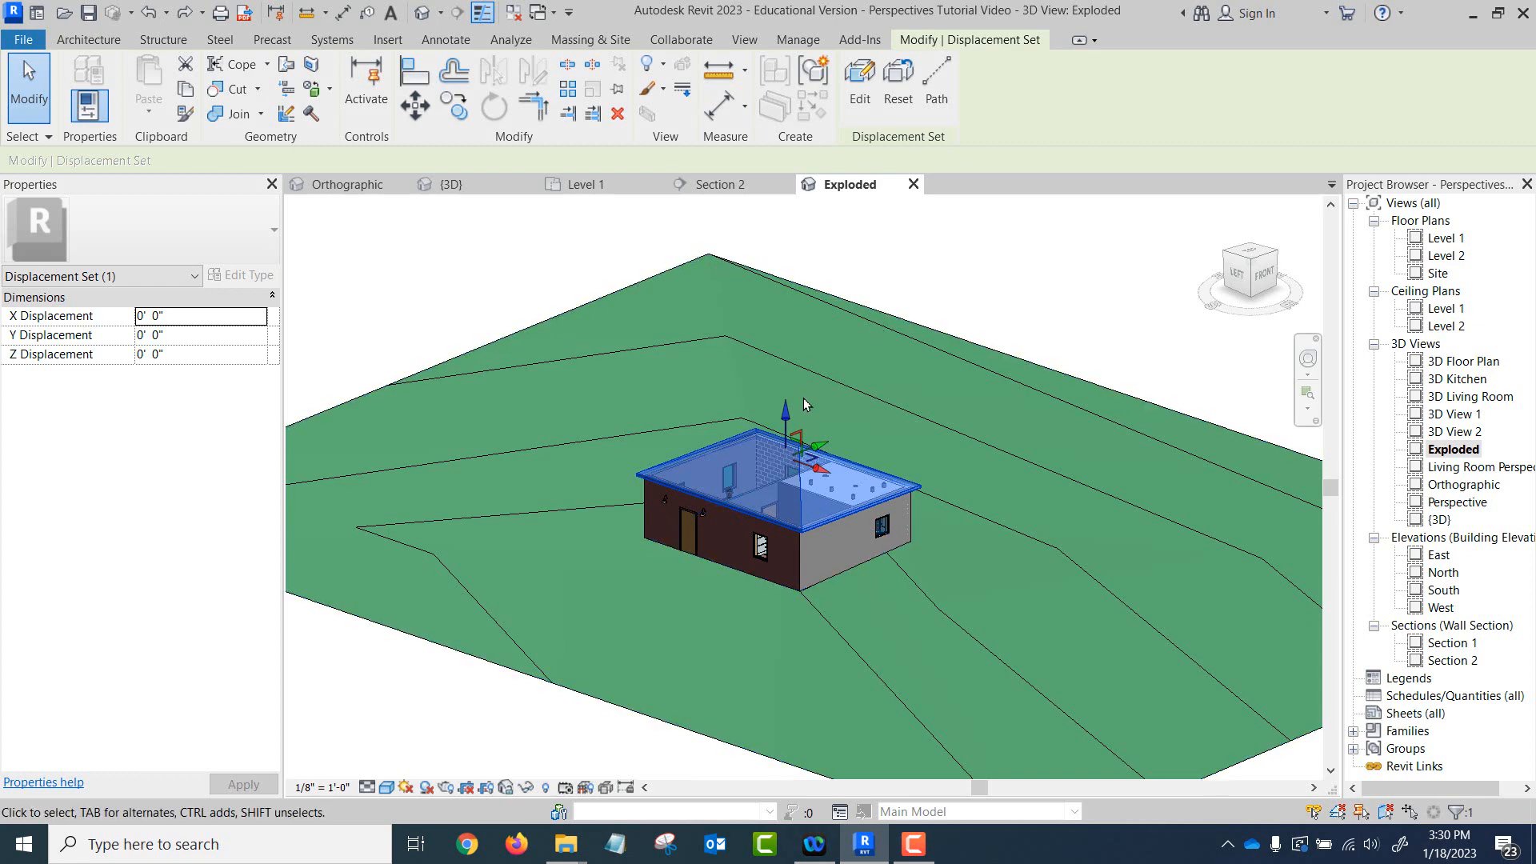
drag(786, 412, 606, 332)
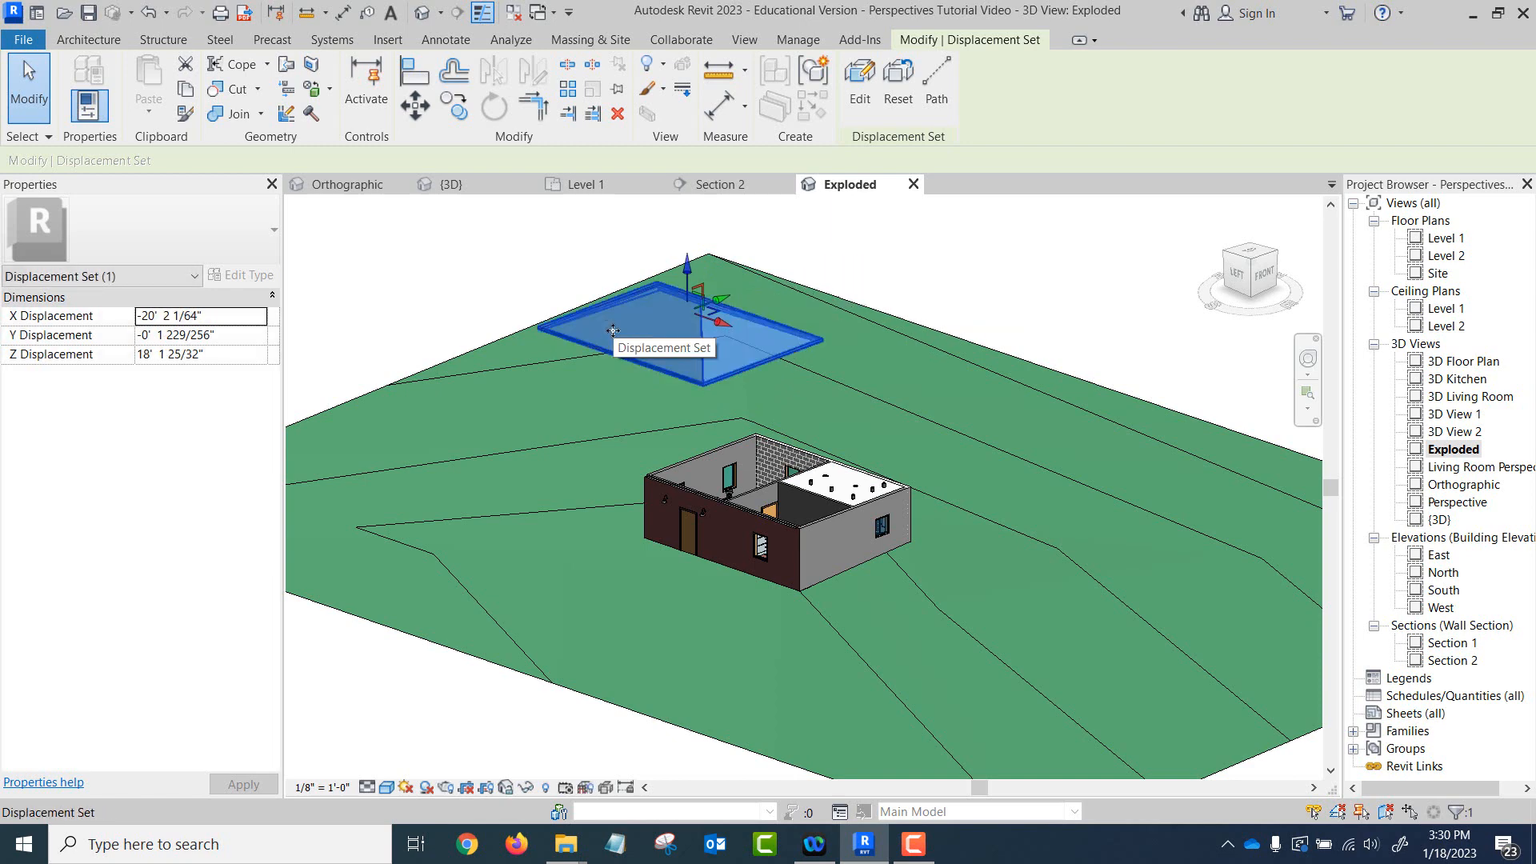
drag(1207, 286, 1238, 305)
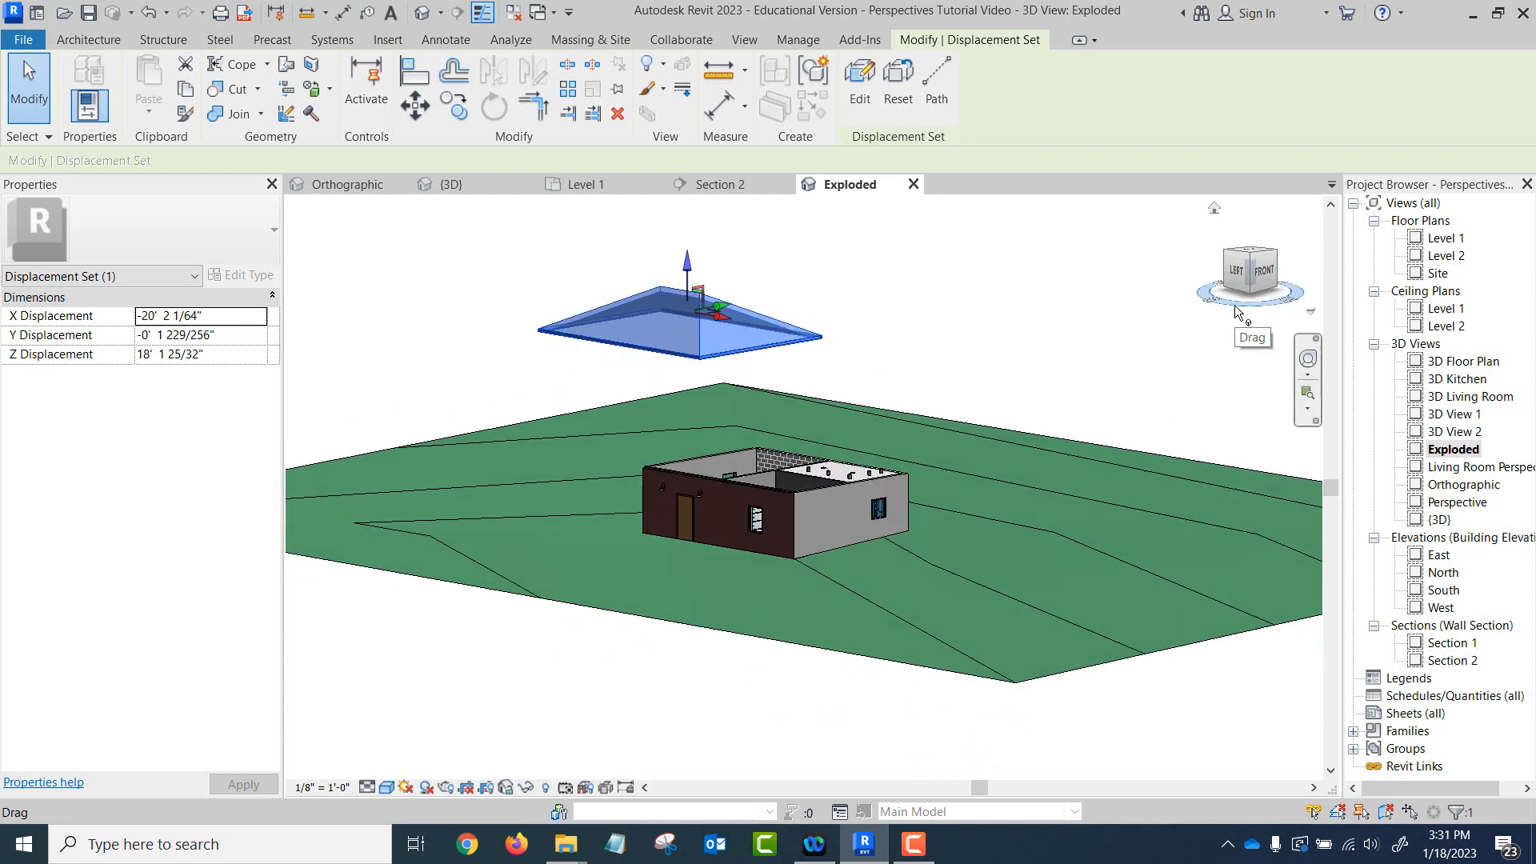
drag(1236, 305, 1236, 305)
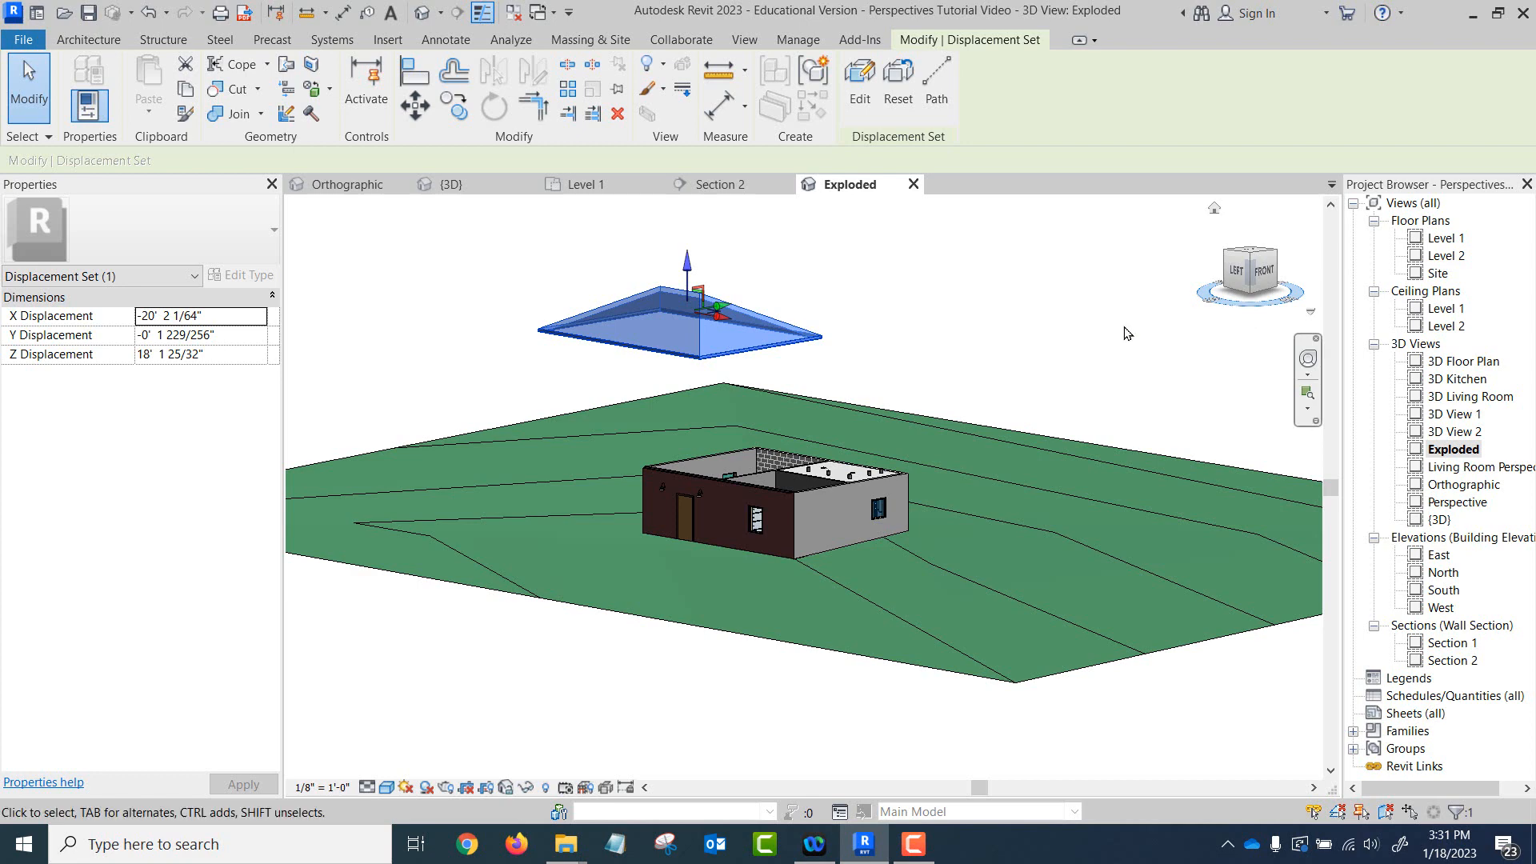
click(876, 306)
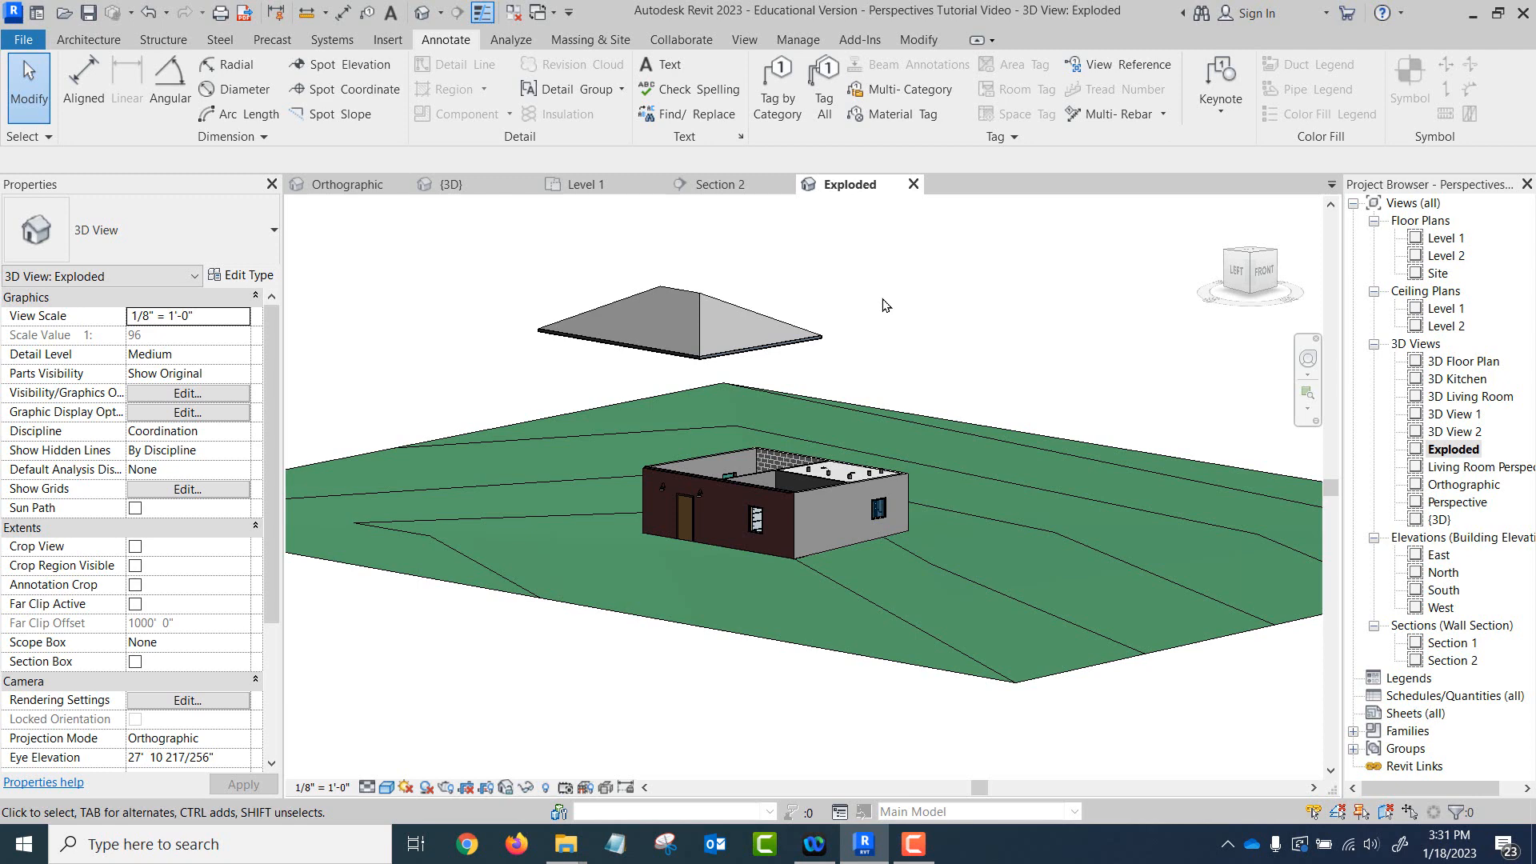
Add the rear wall with two windows and the brown wall with the door to the roof's displacement set.
click(723, 310)
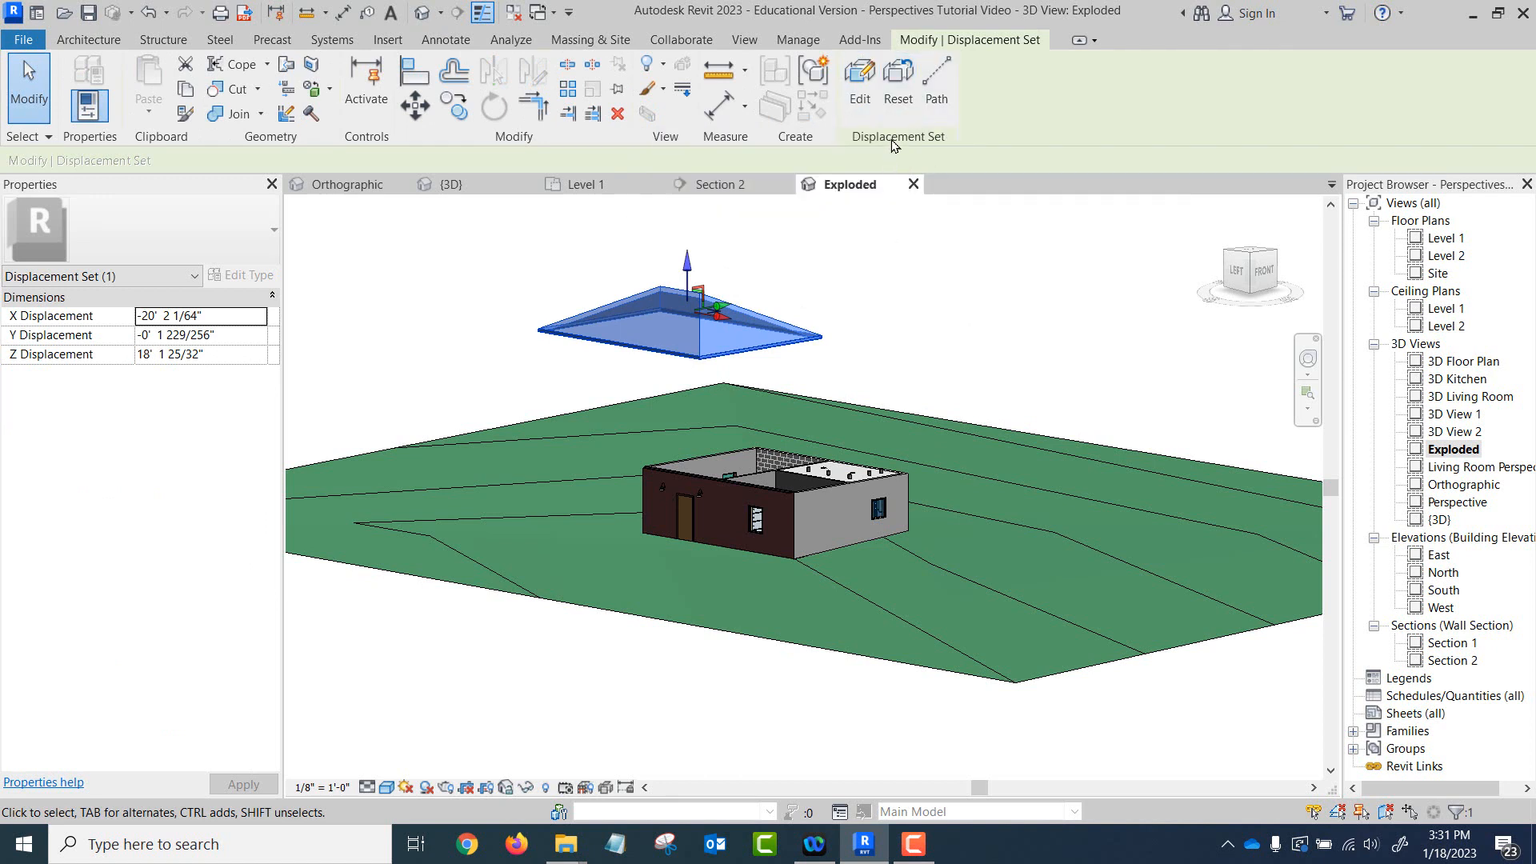
click(861, 92)
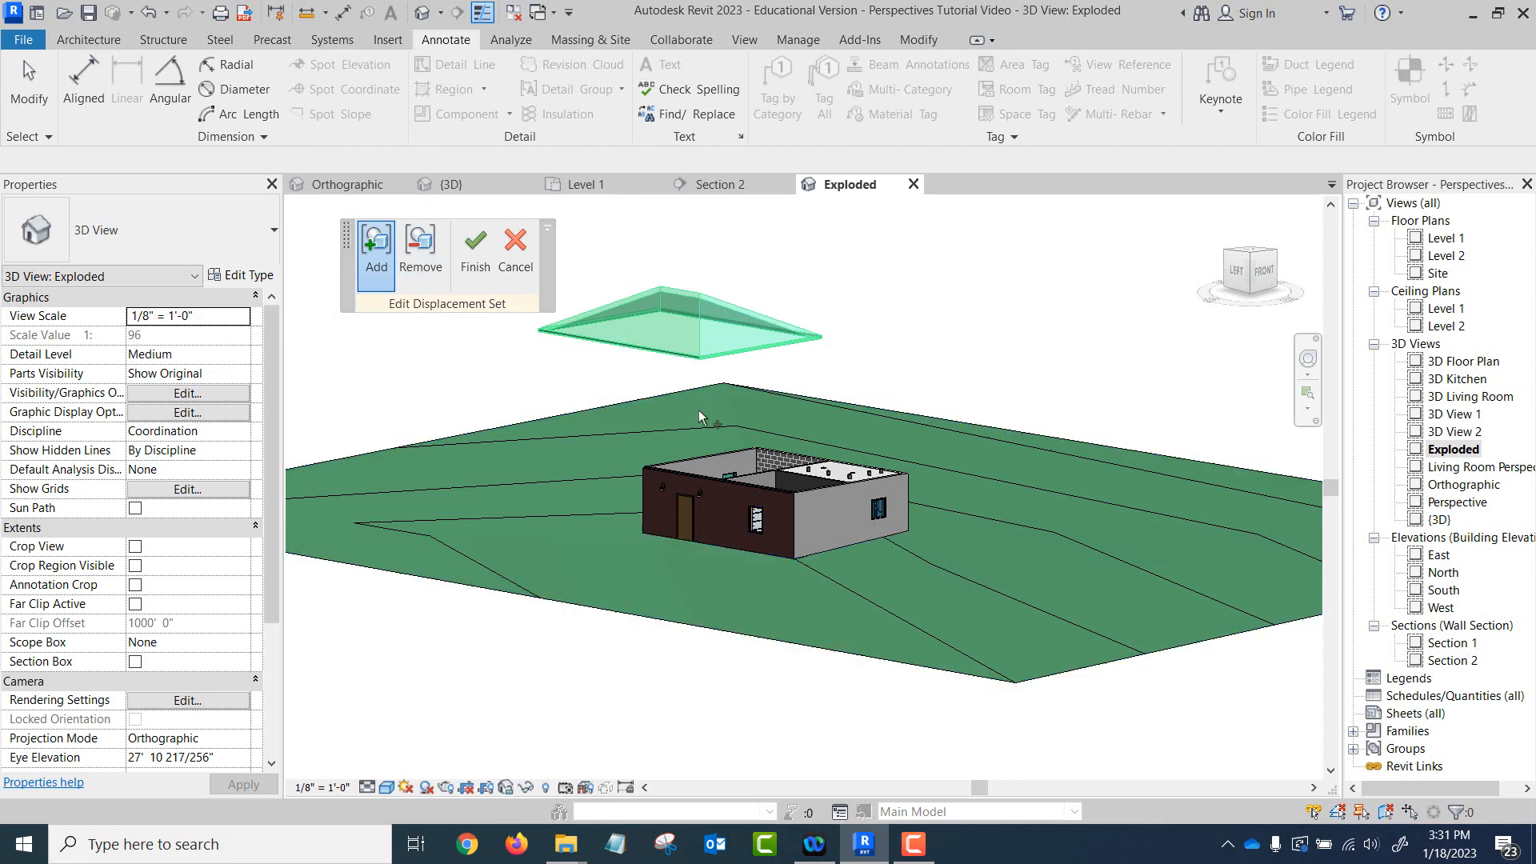
click(709, 453)
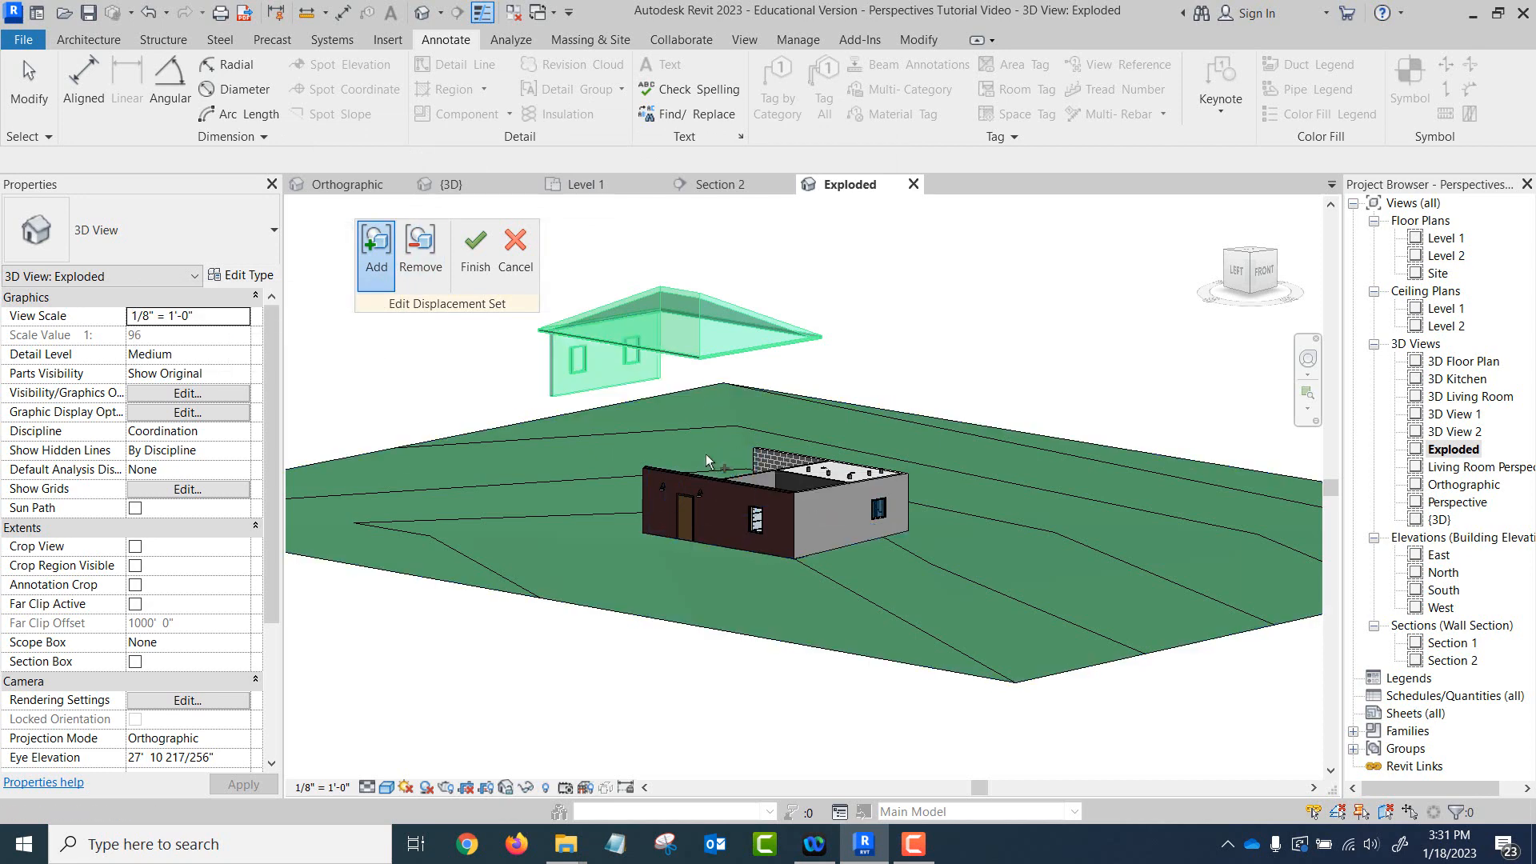
click(690, 483)
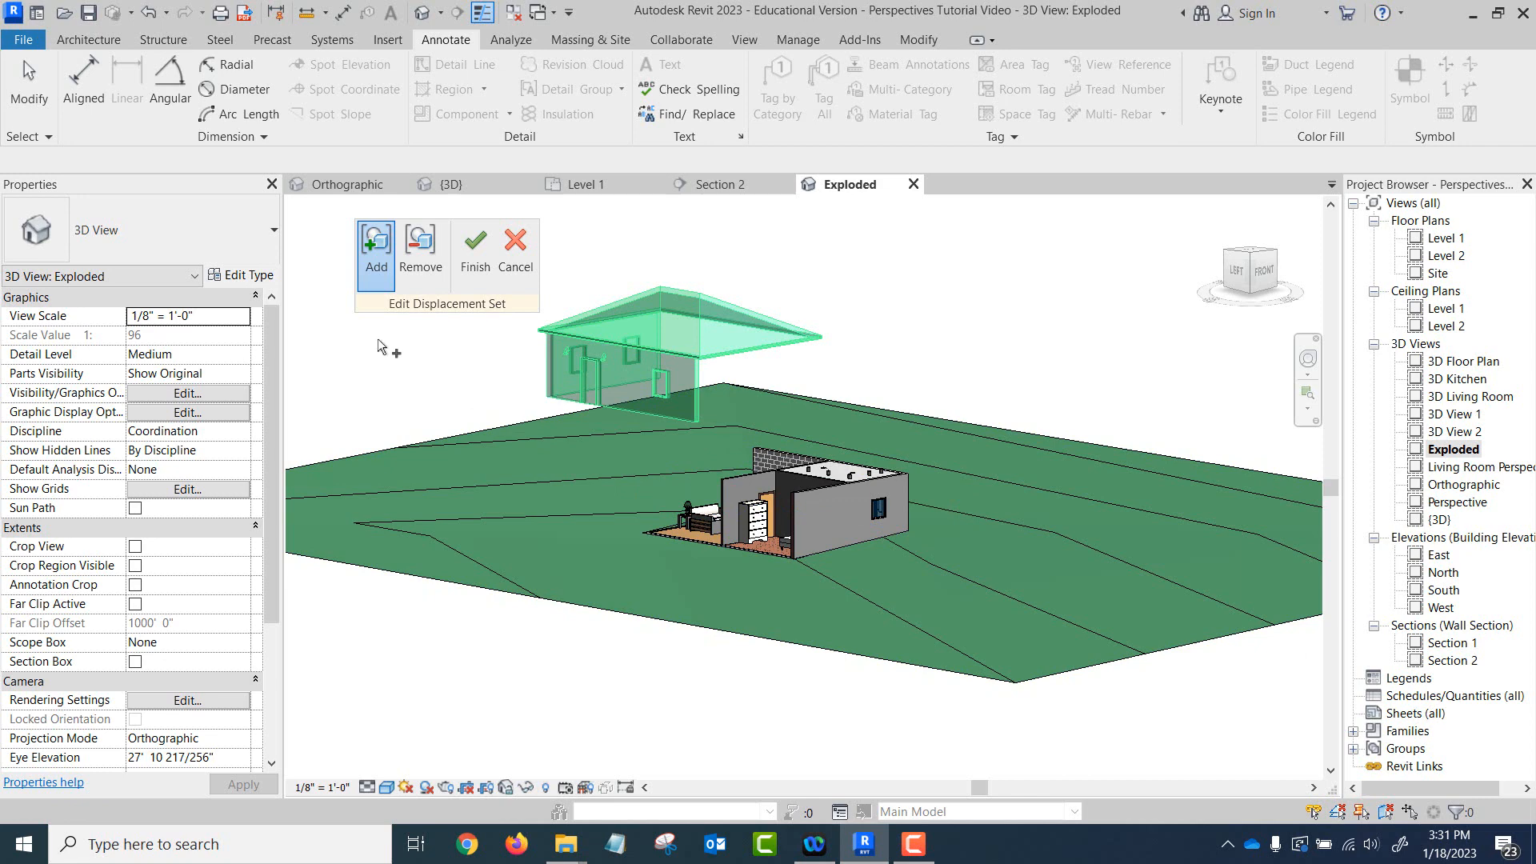
click(475, 259)
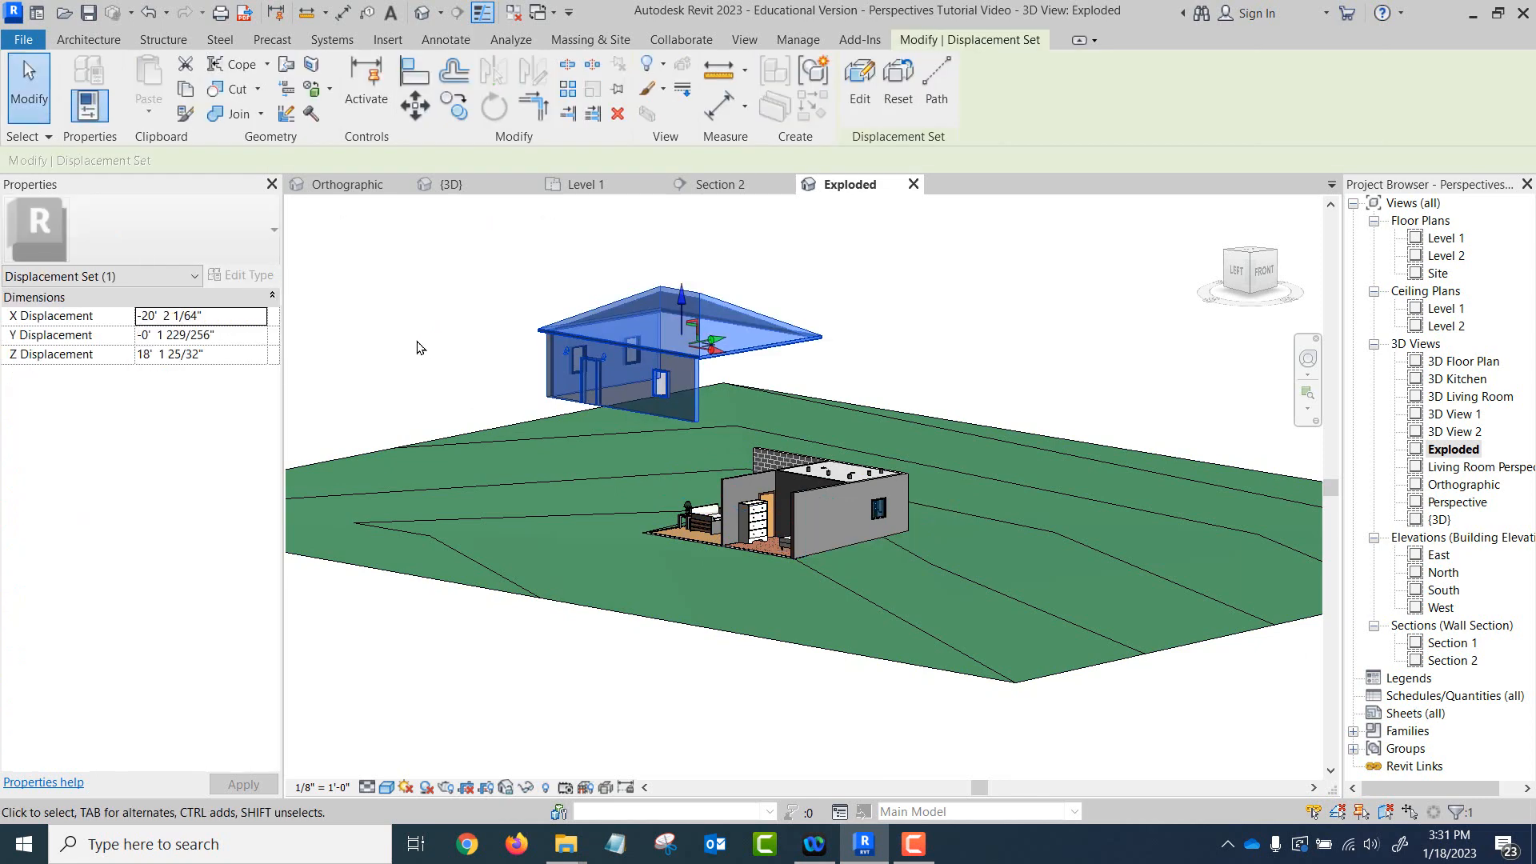
click(416, 296)
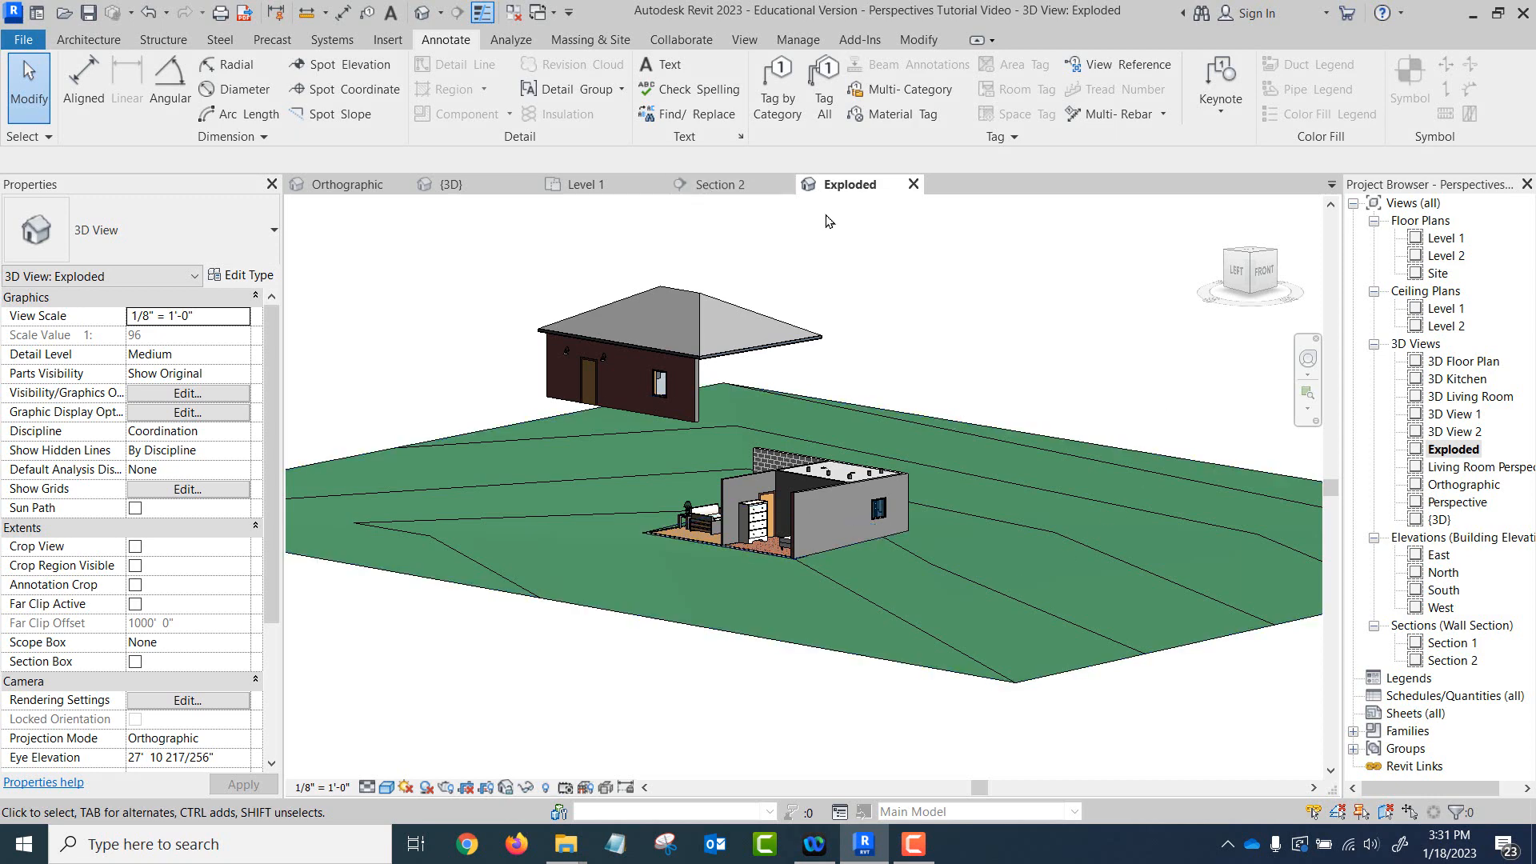
Displace the gray end wall away from the house by about 13' 8" in X and 12' 10" in Y.
click(811, 503)
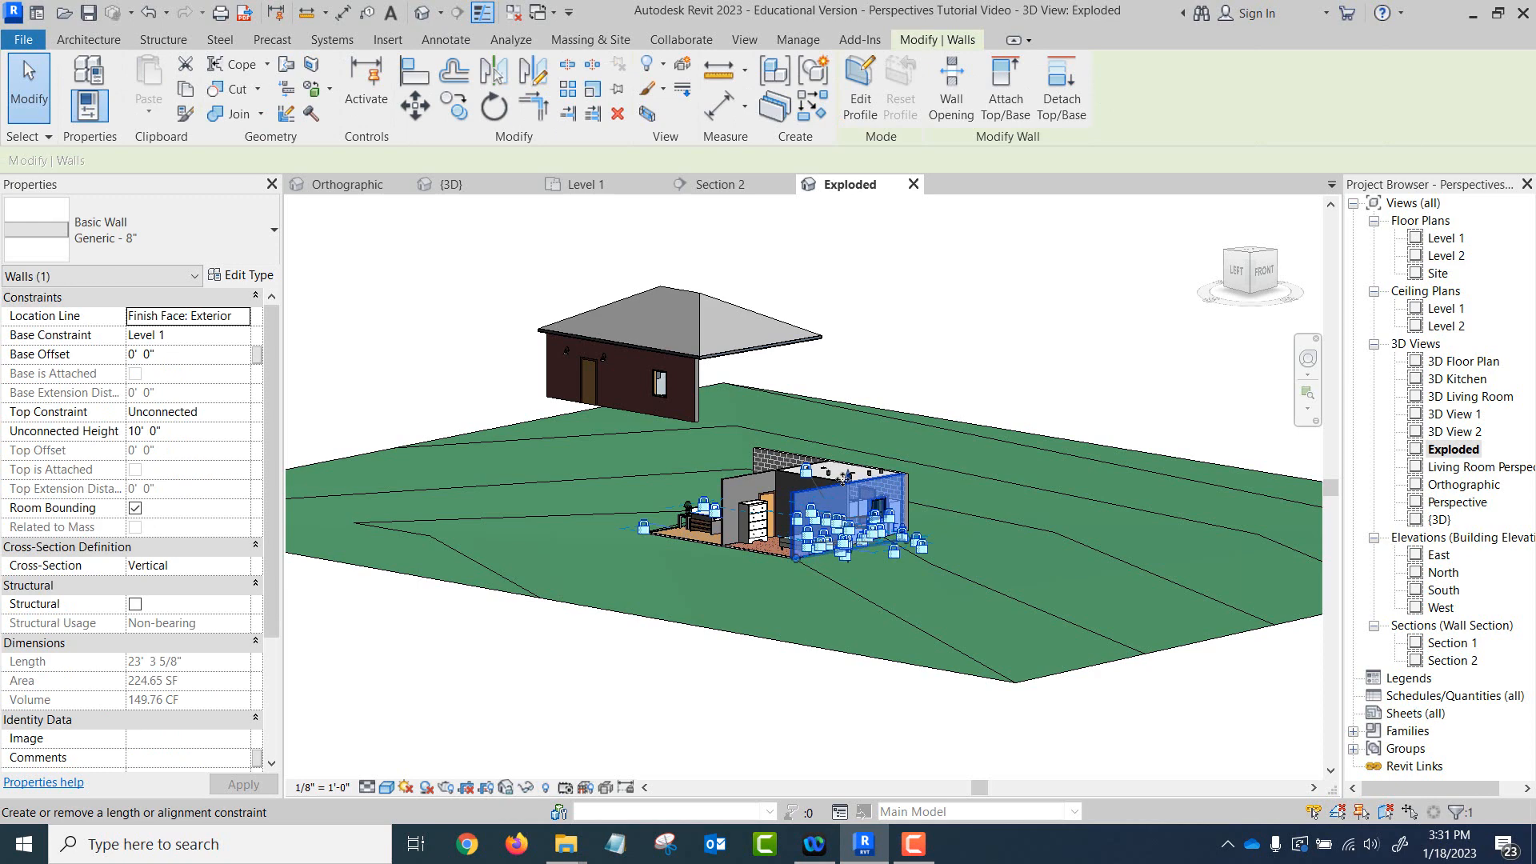
click(682, 68)
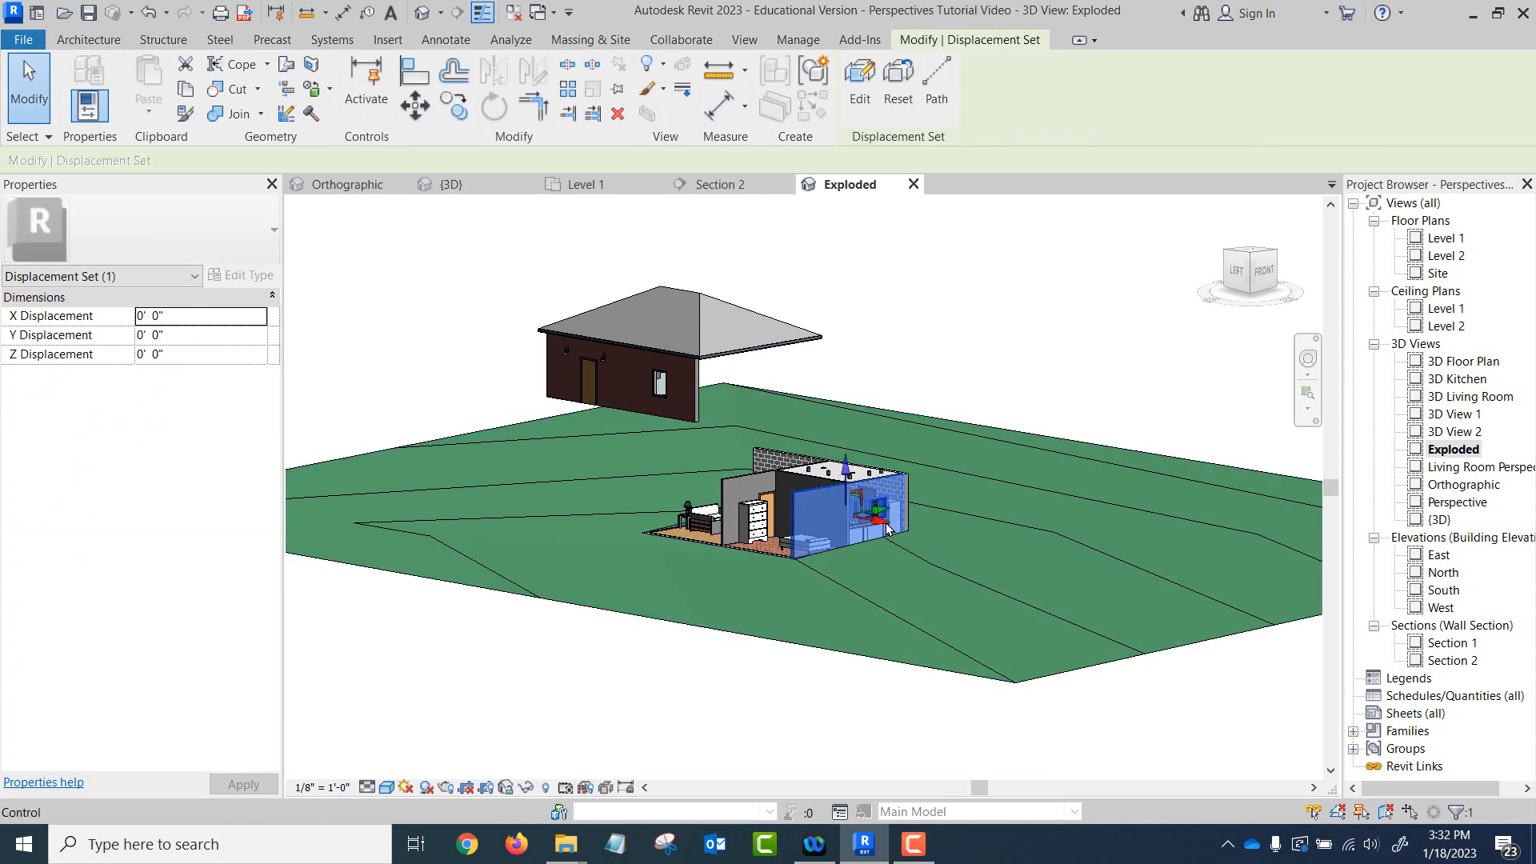
drag(878, 524, 1000, 541)
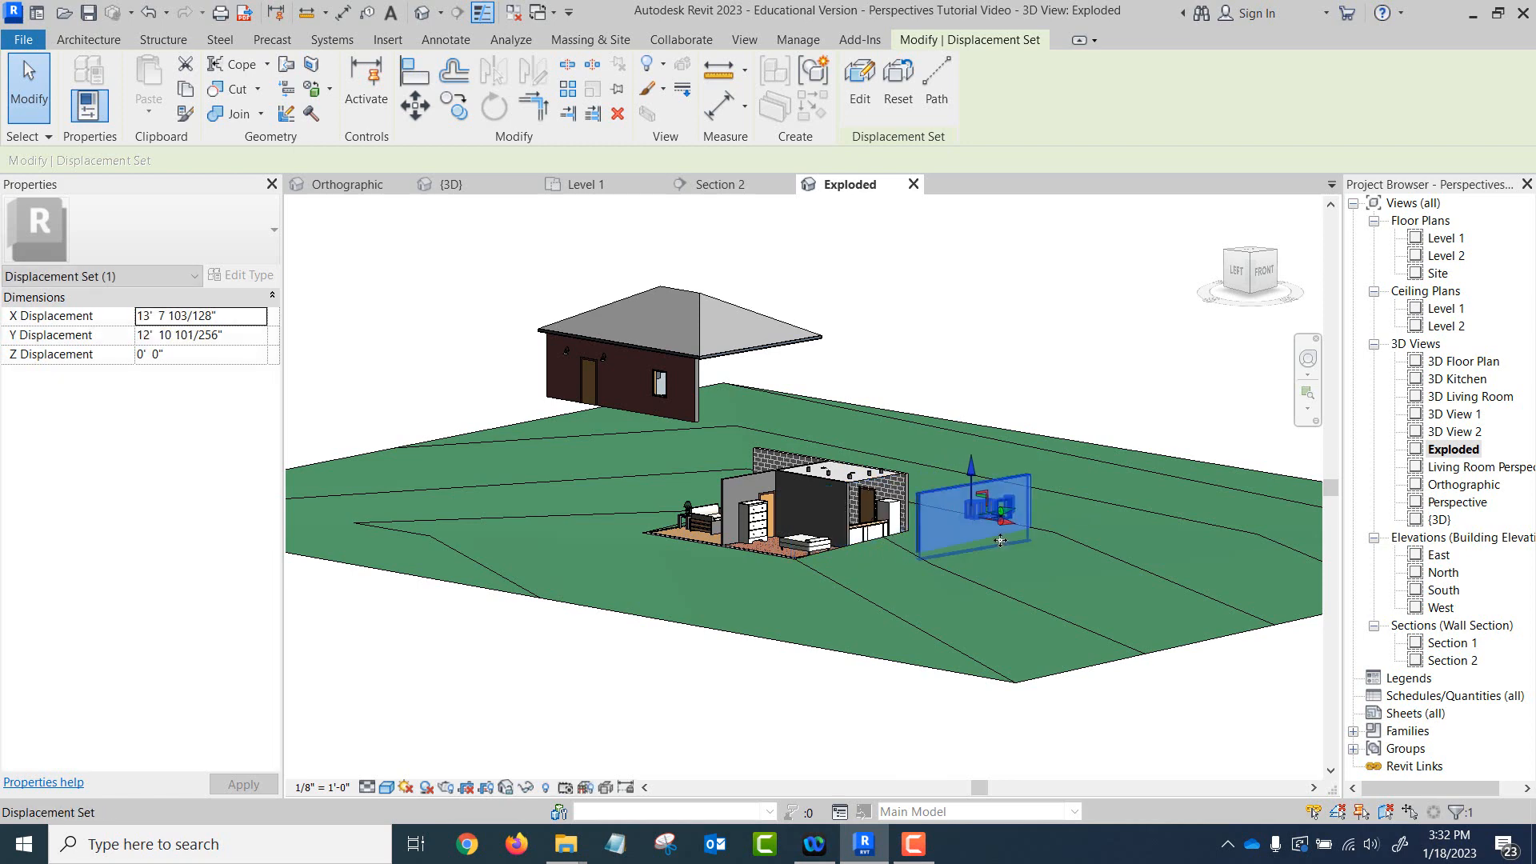
click(1101, 349)
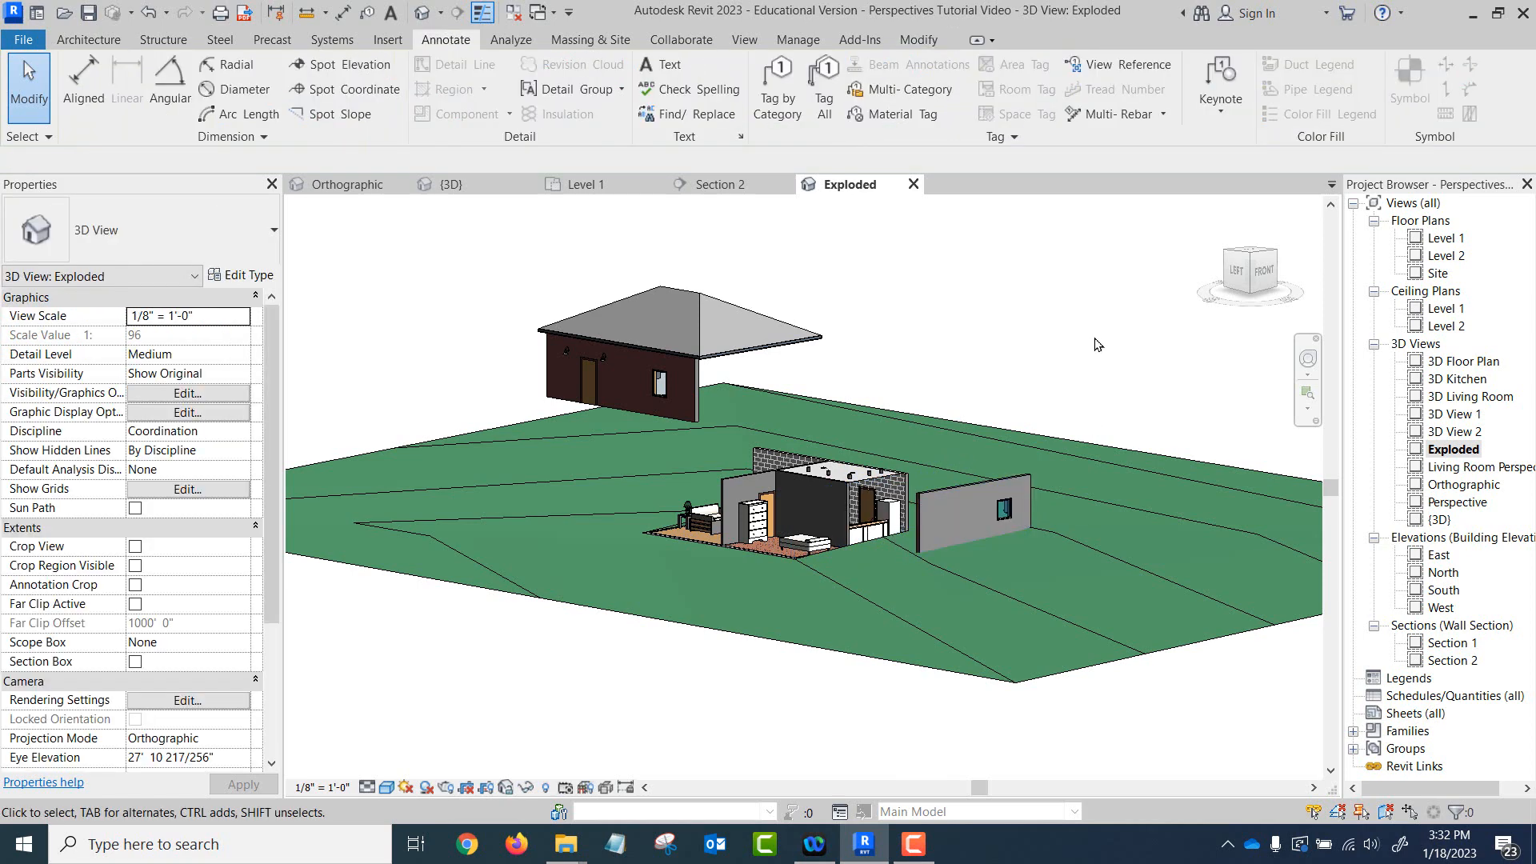
Add displacement paths from the roof's outer corner and from both lower corners of the displaced brown wall.
scroll(932, 422, up, 2)
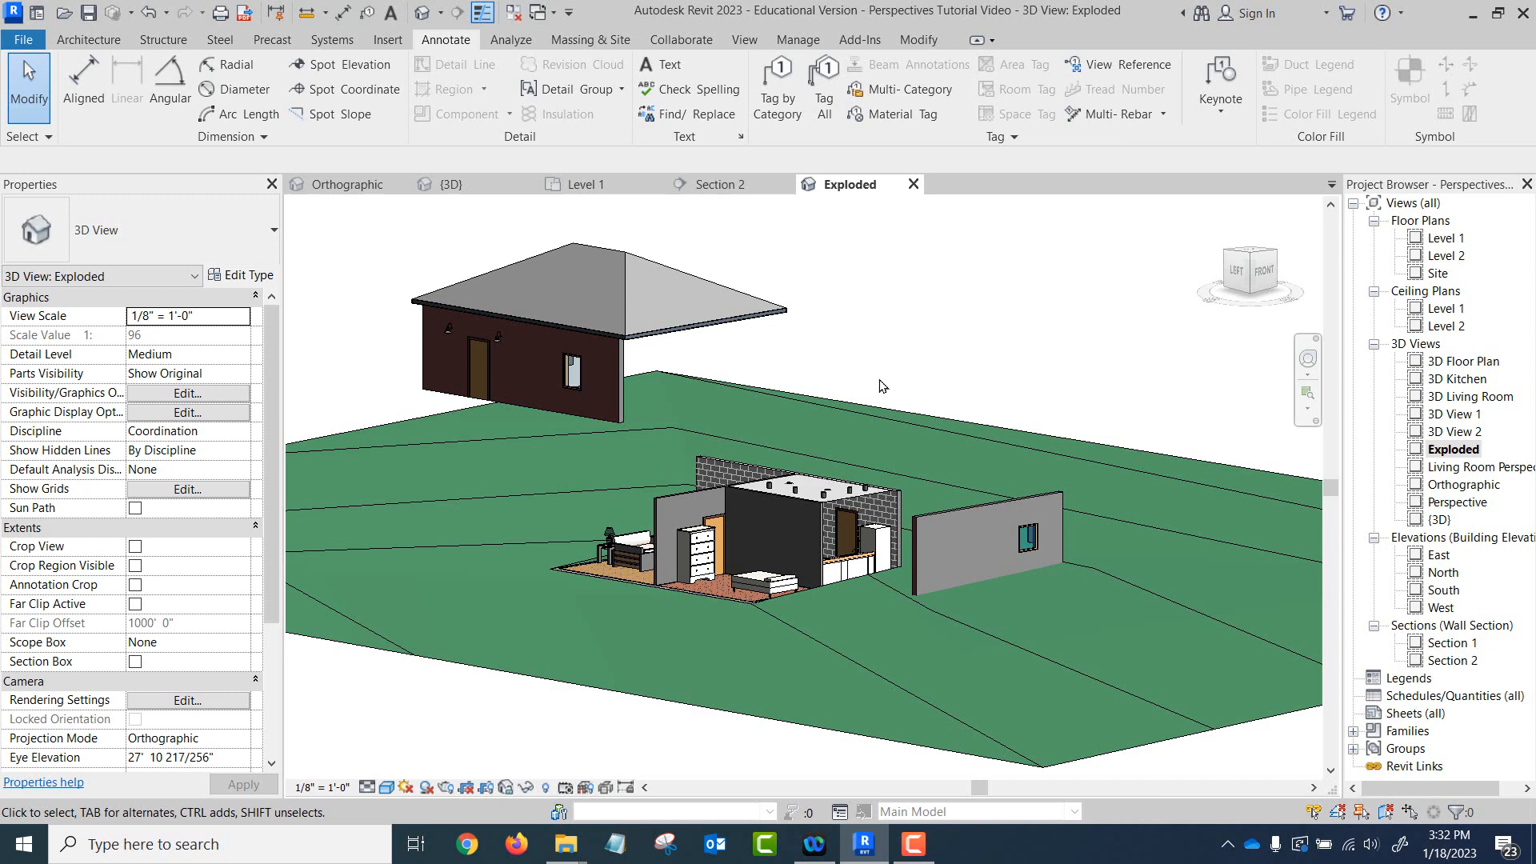
click(703, 280)
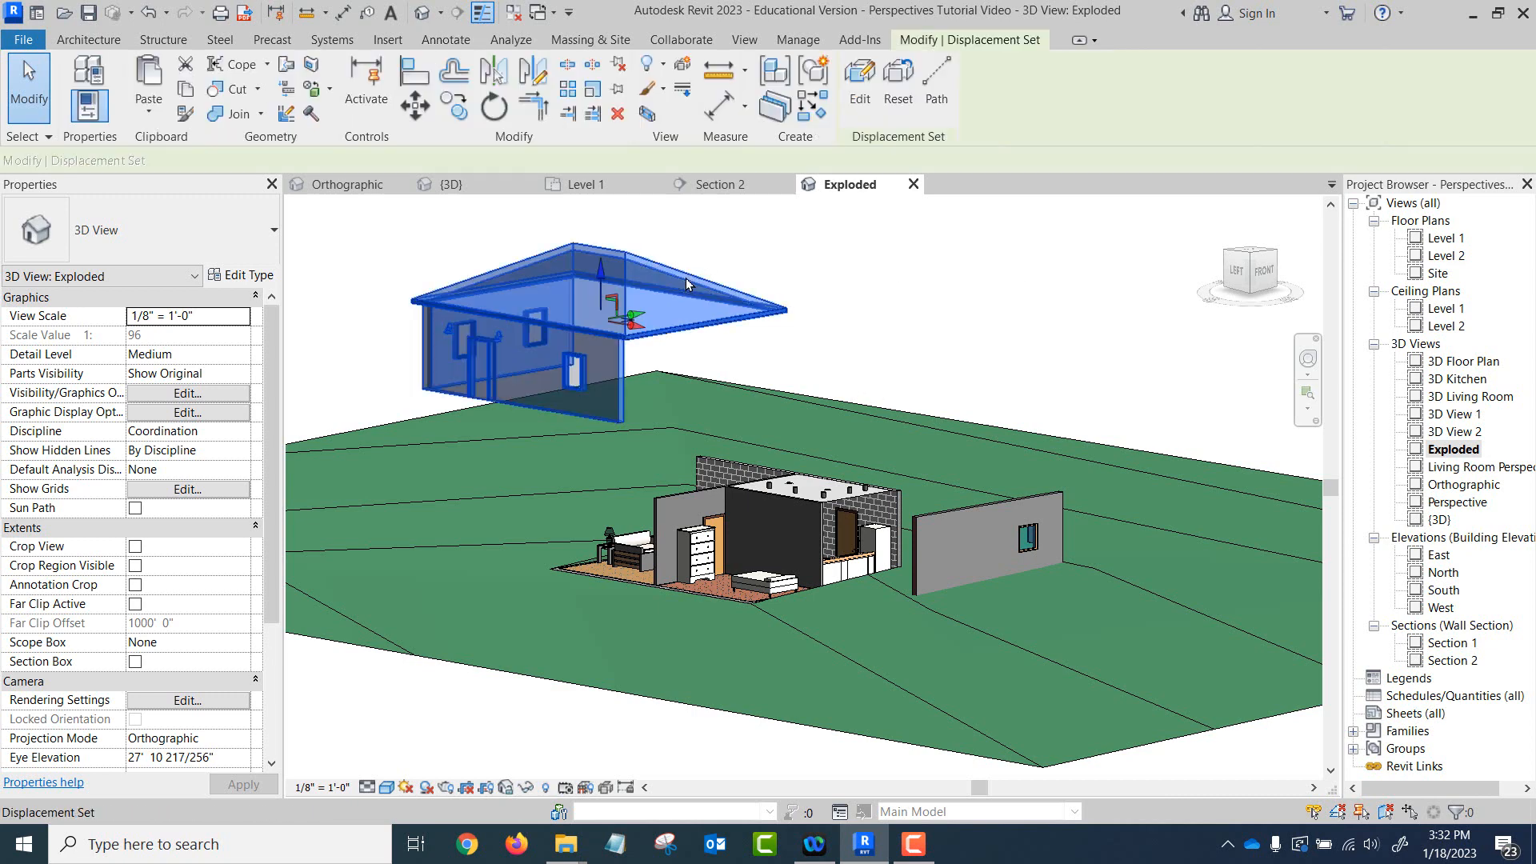
click(943, 82)
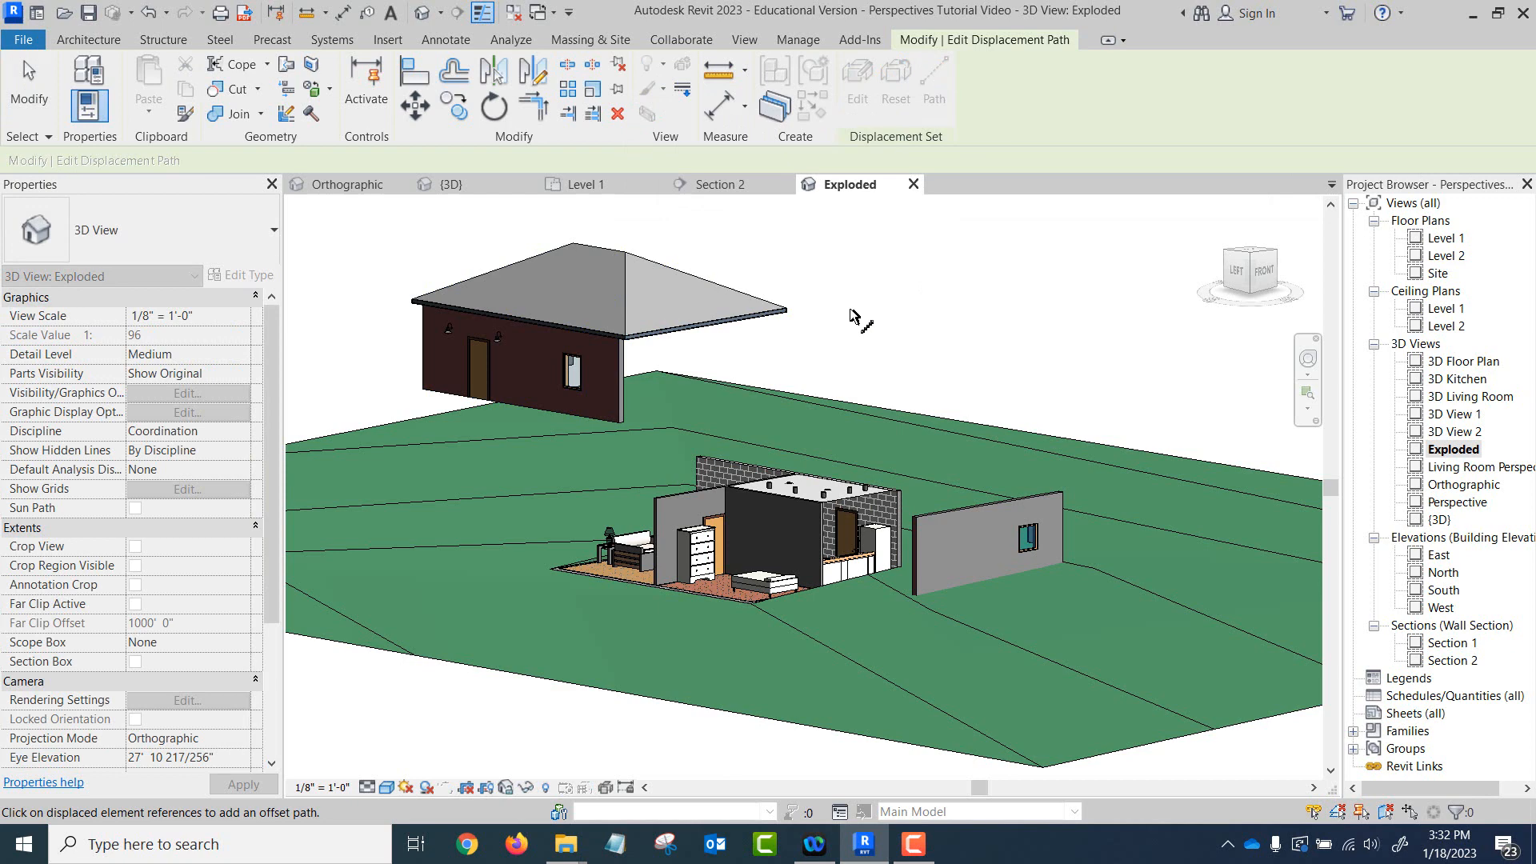
click(788, 314)
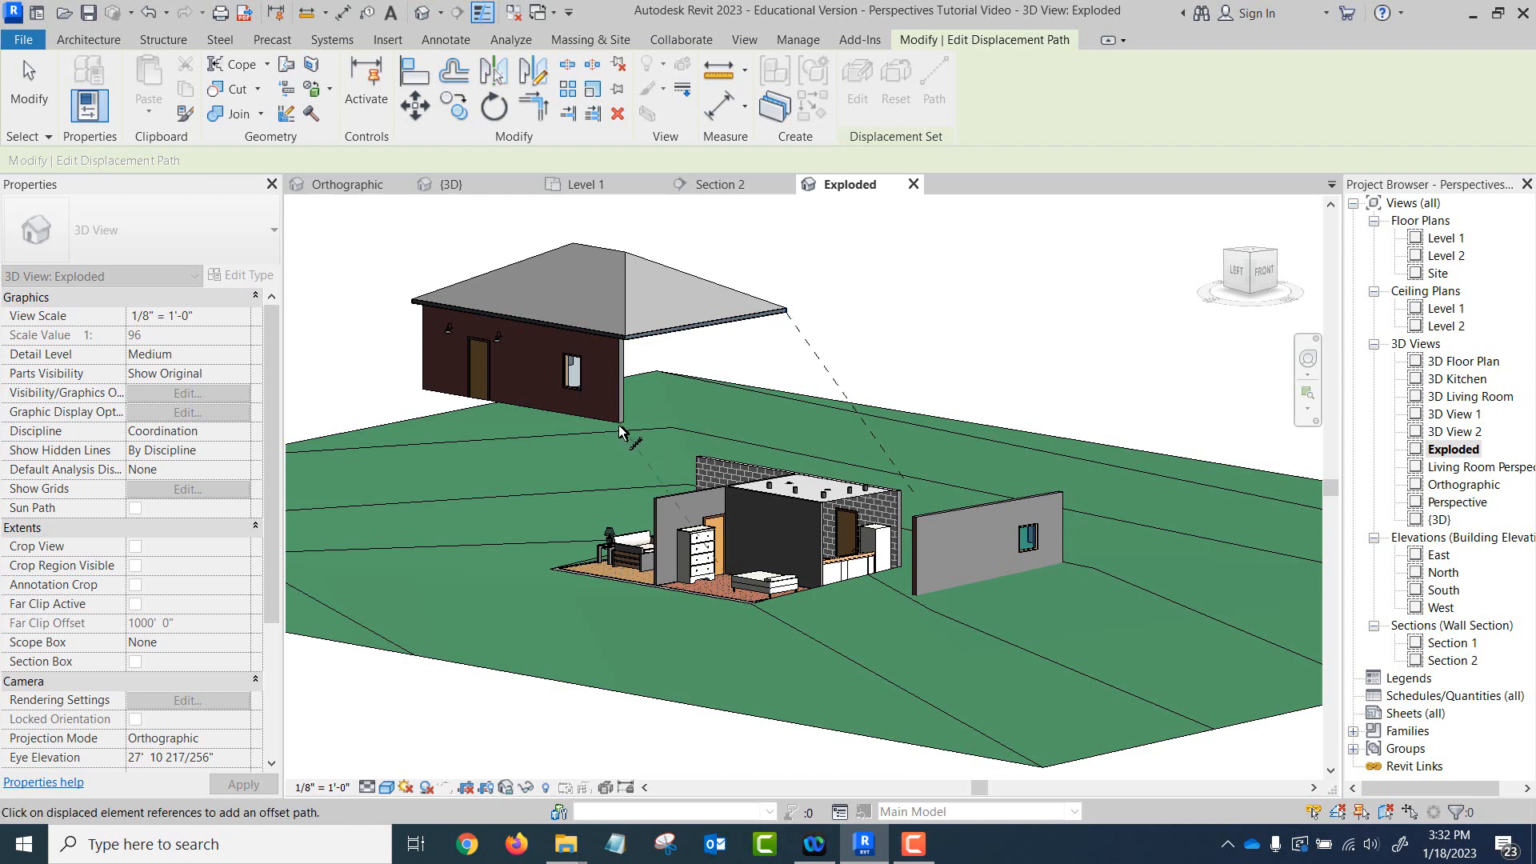
click(428, 402)
right_click(486, 710)
click(530, 413)
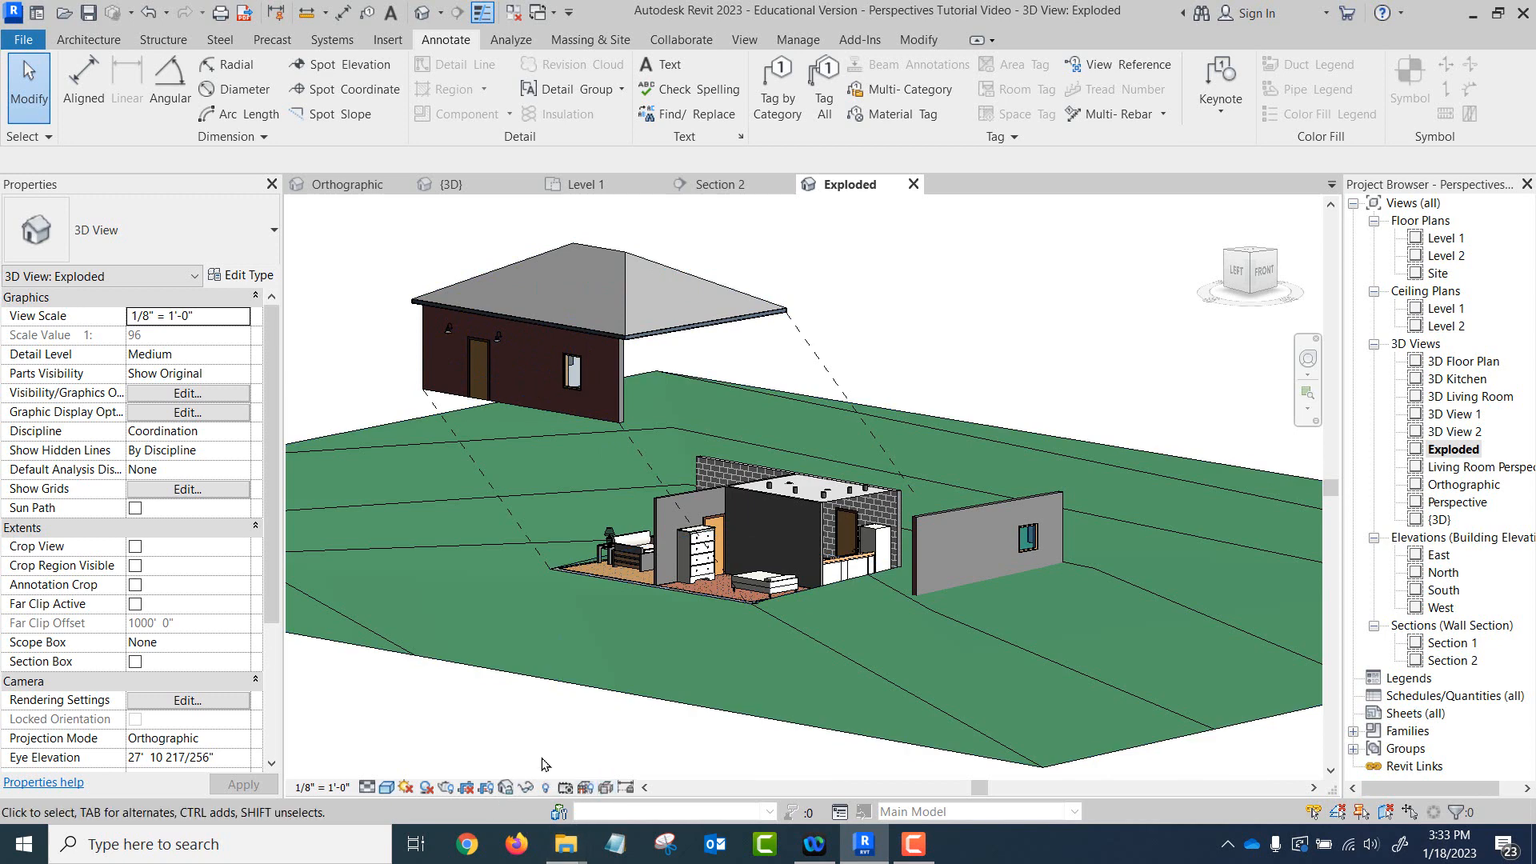
Highlight the displacement sets in the Exploded view and inspect the displaced gray end wall's set.
click(605, 787)
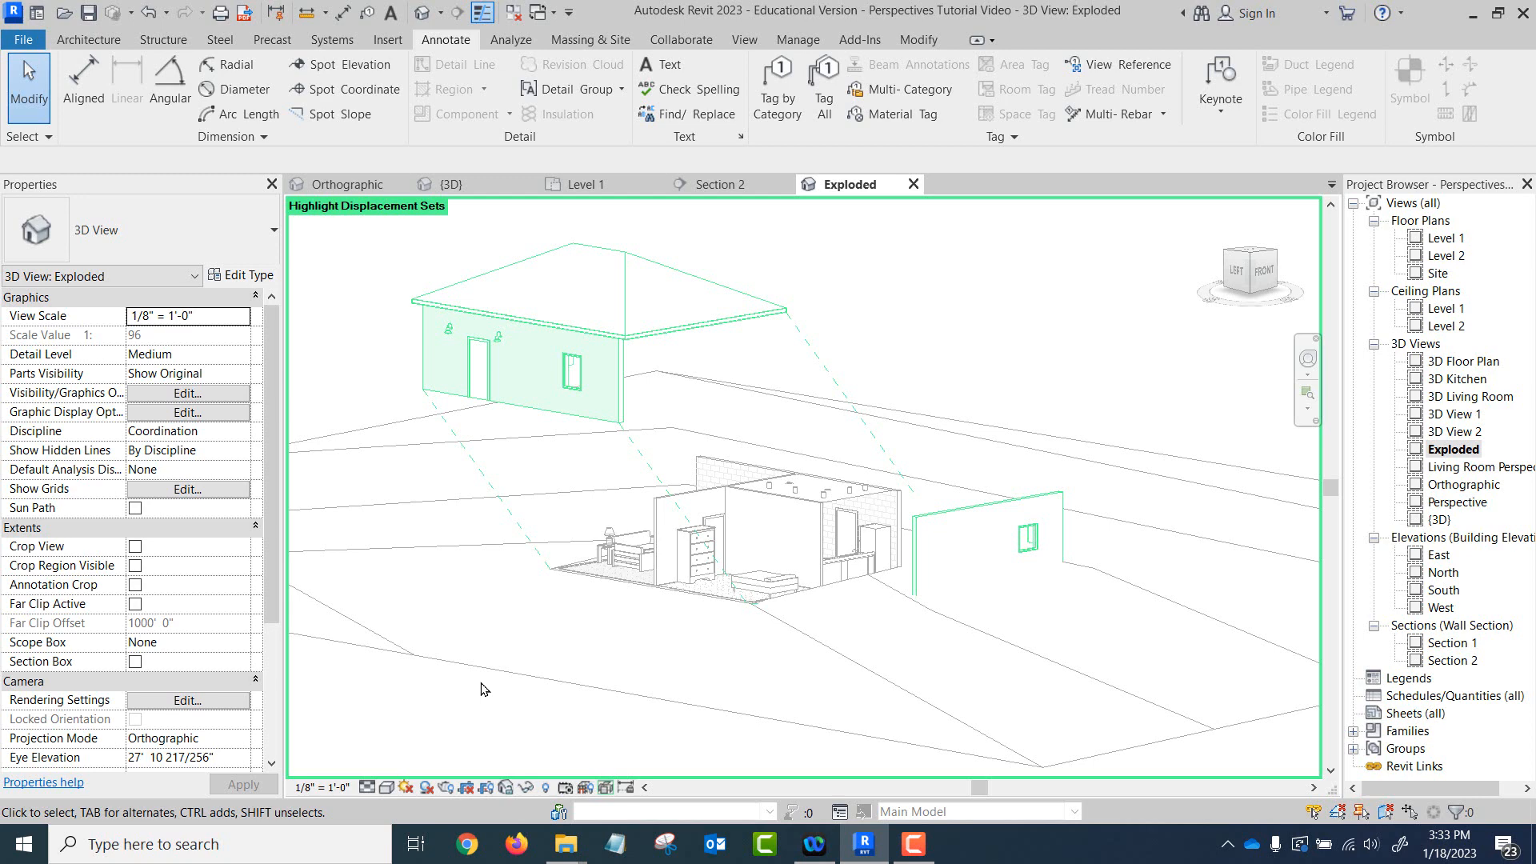
click(1028, 533)
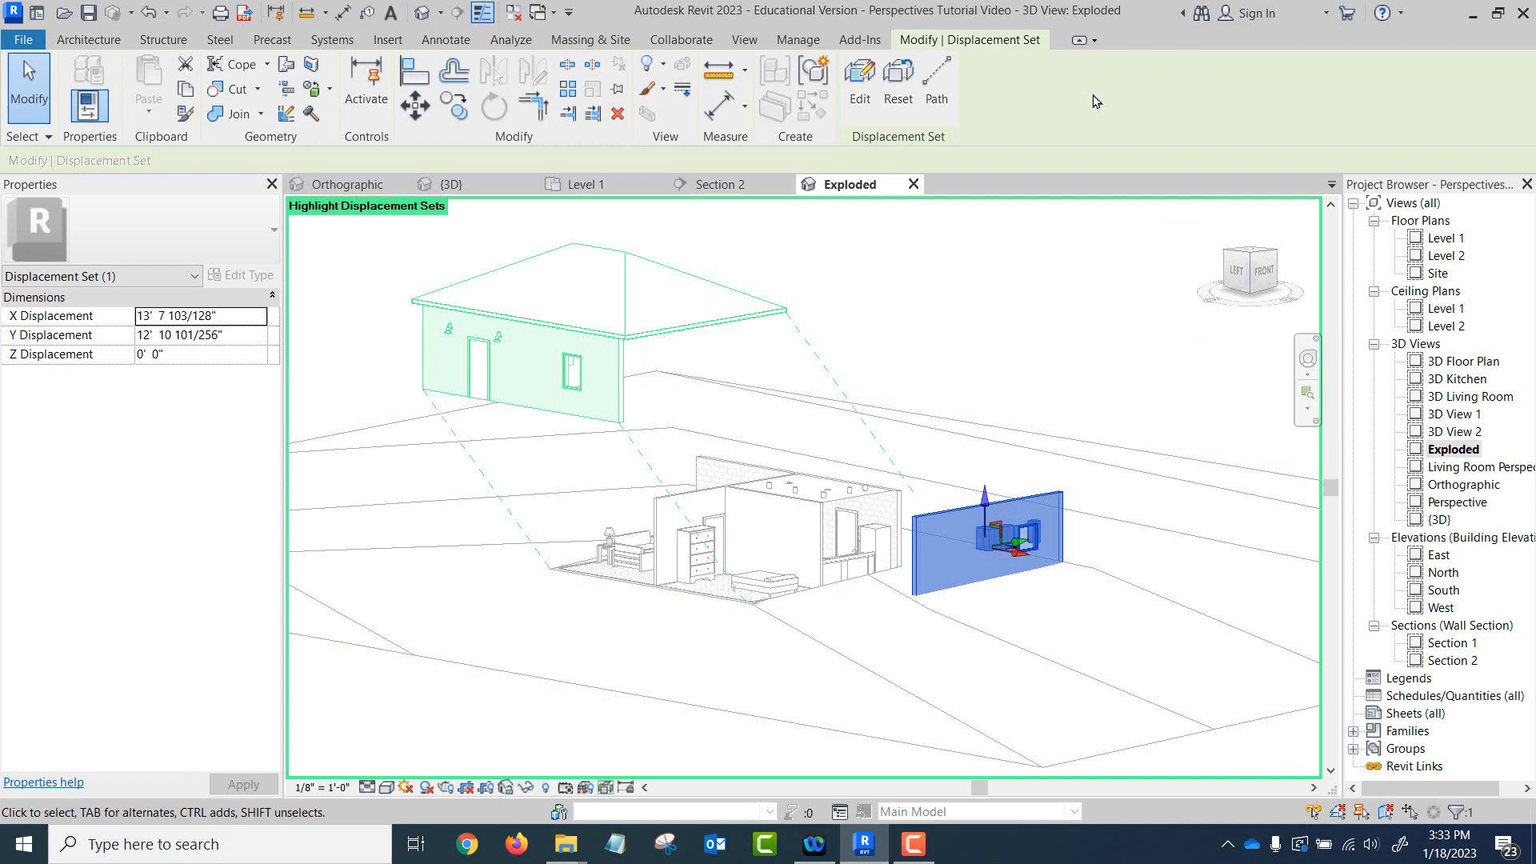
key(Escape)
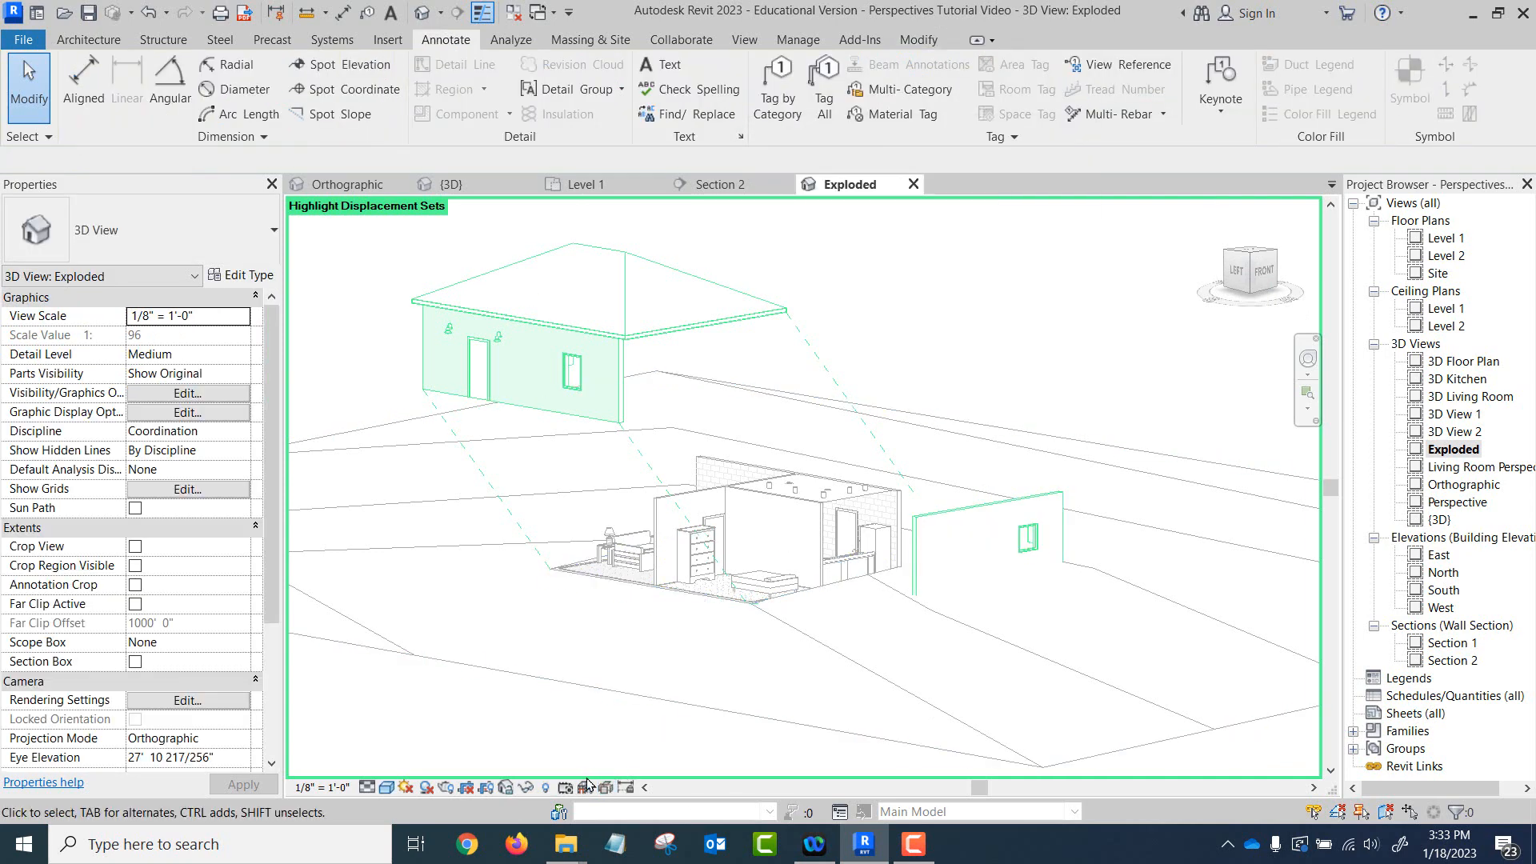
Open the South building elevation and frame the house's front wall.
scroll(801, 376, down, 2)
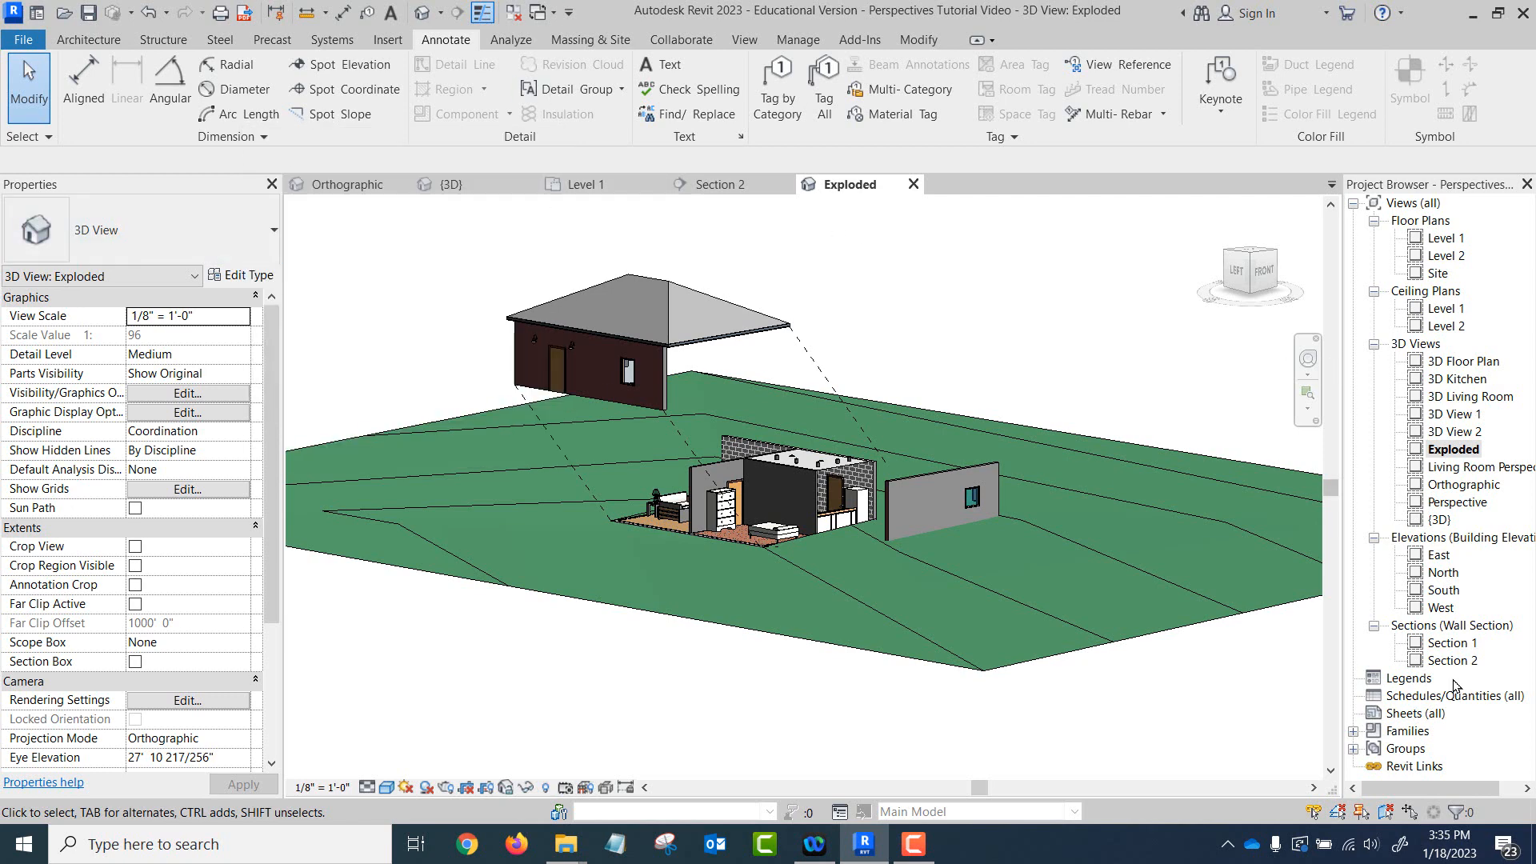
double_click(1444, 591)
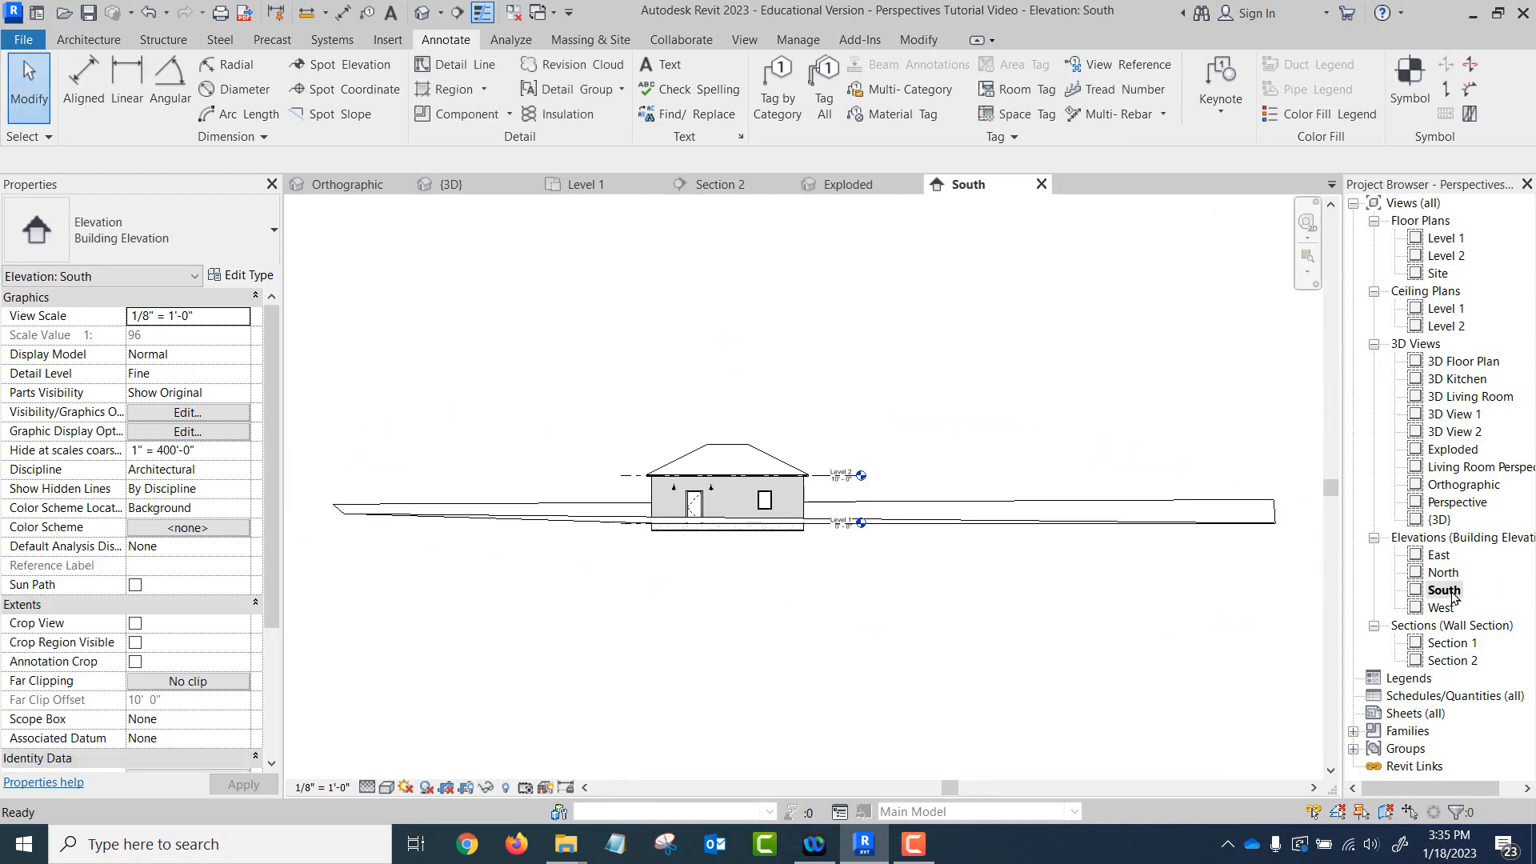
scroll(714, 492, up, 6)
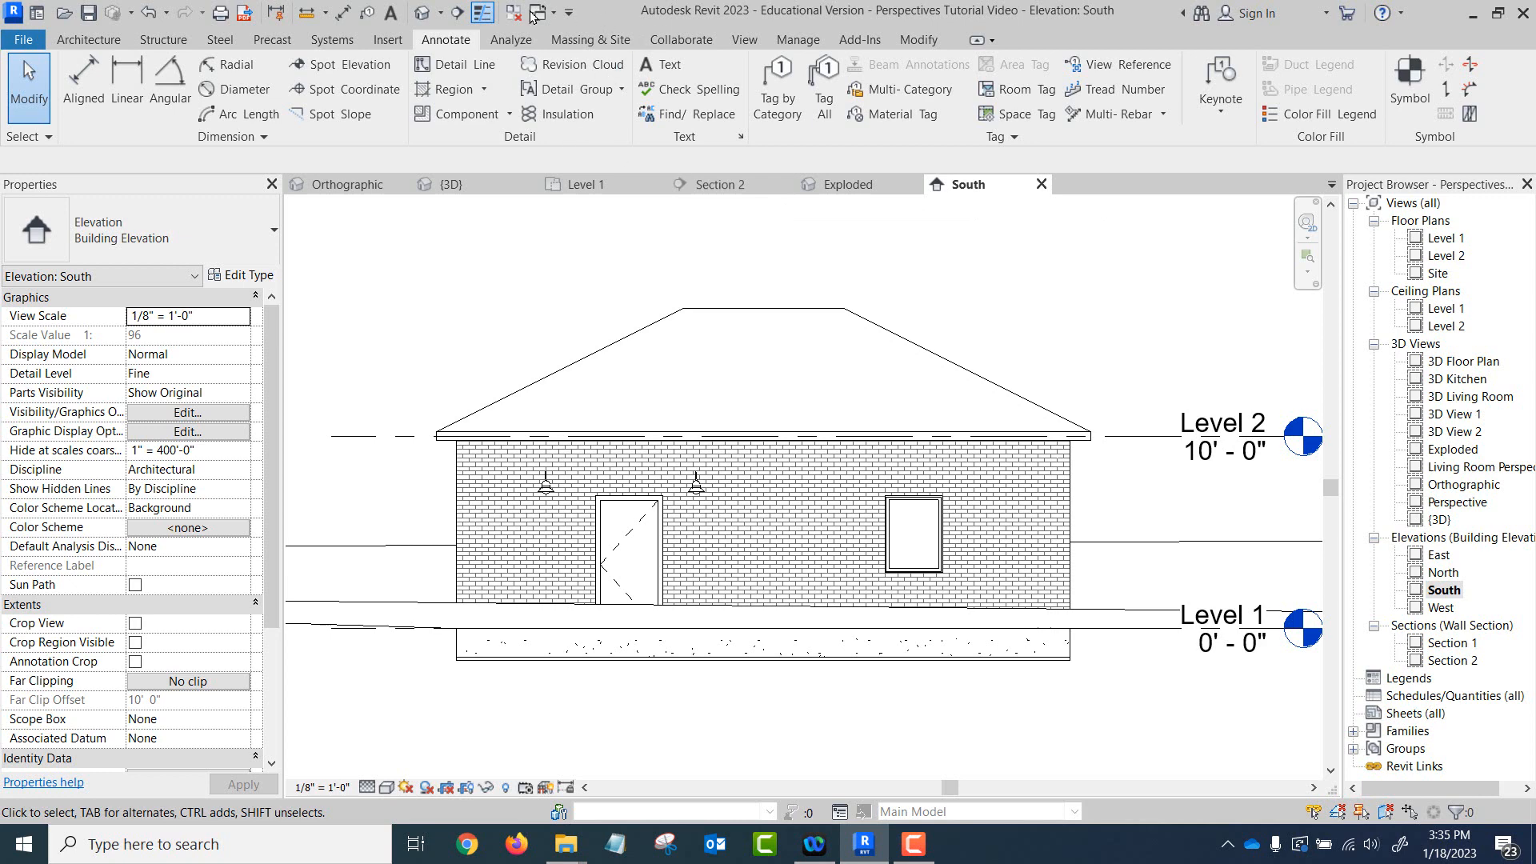
Start placing a decal and create a new decal type named CTC.
click(388, 40)
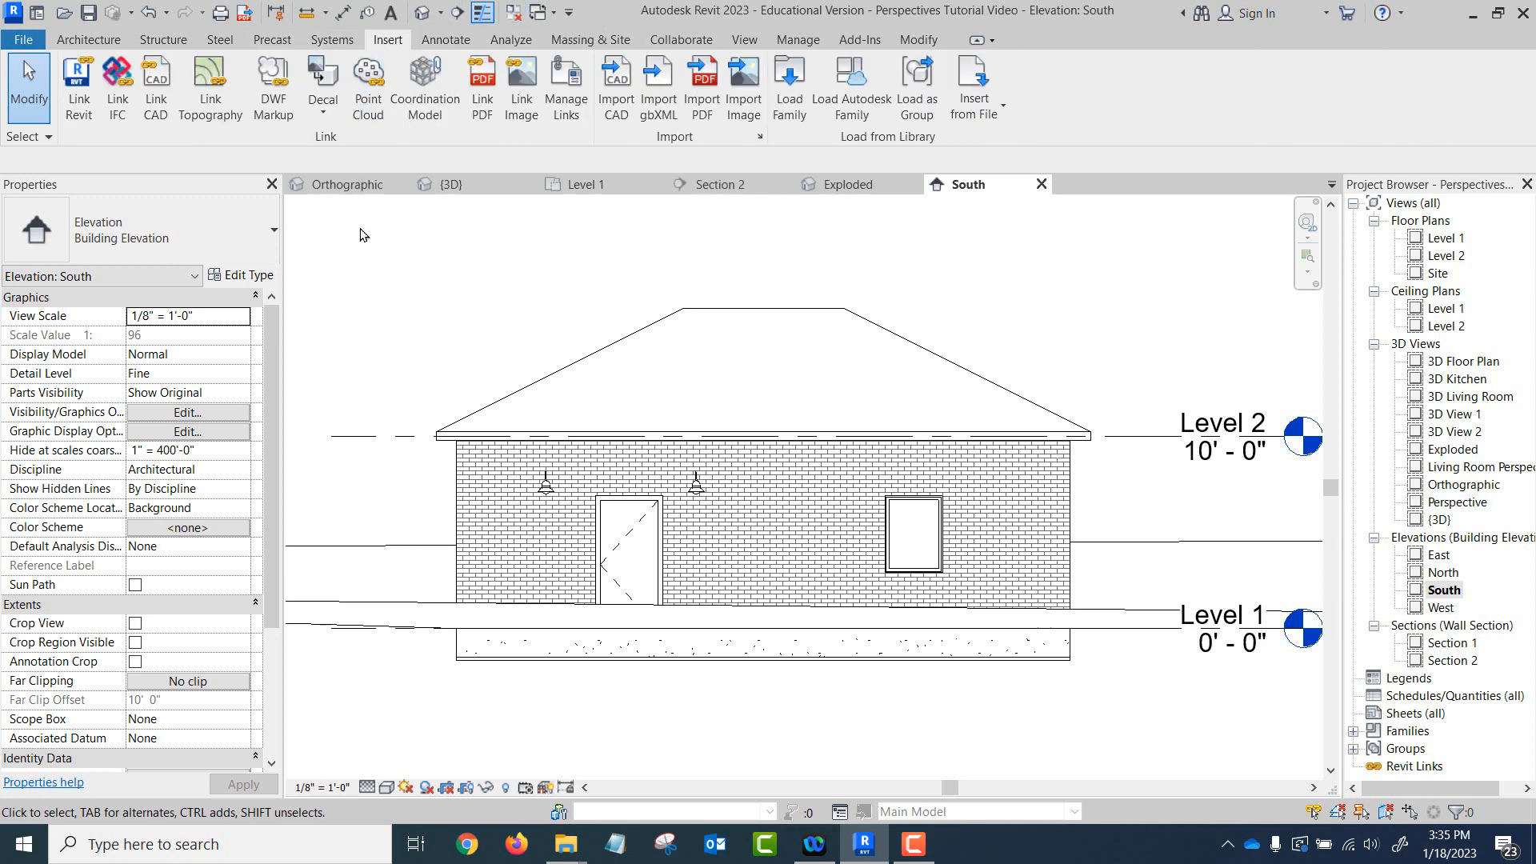
click(324, 111)
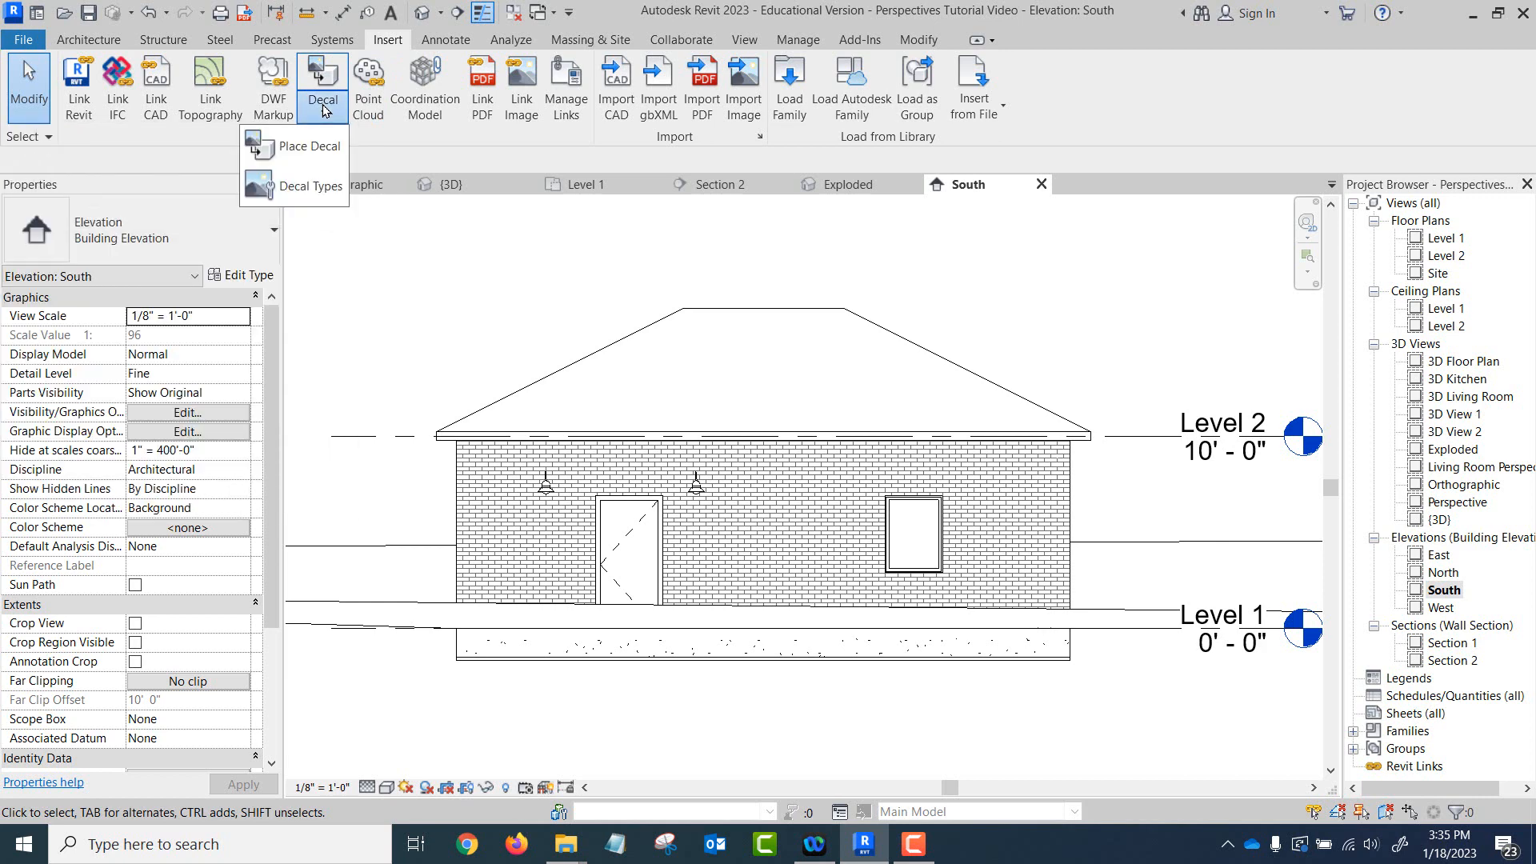
click(295, 147)
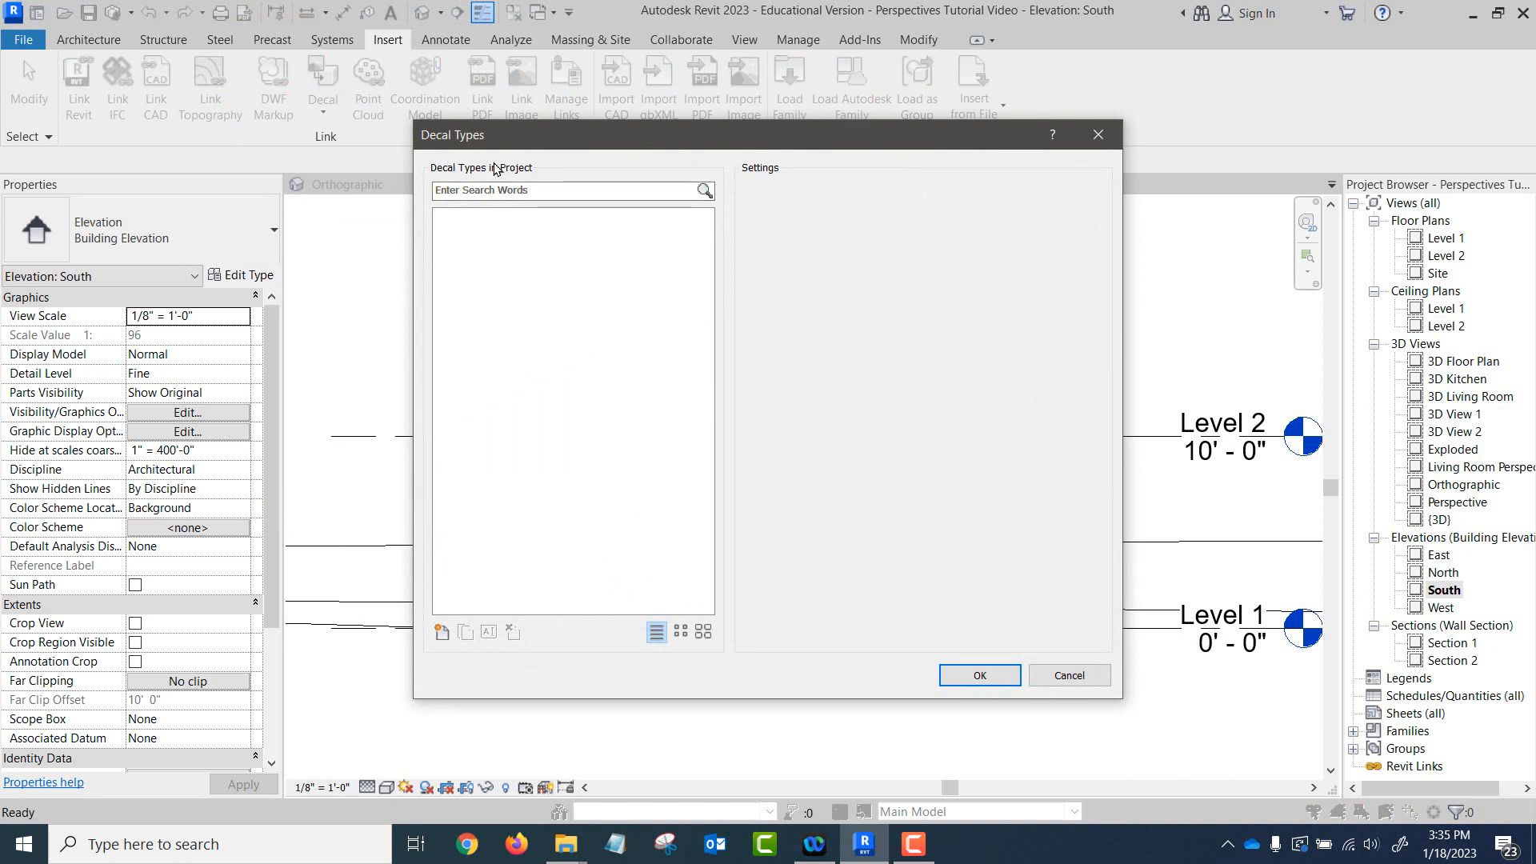
click(442, 634)
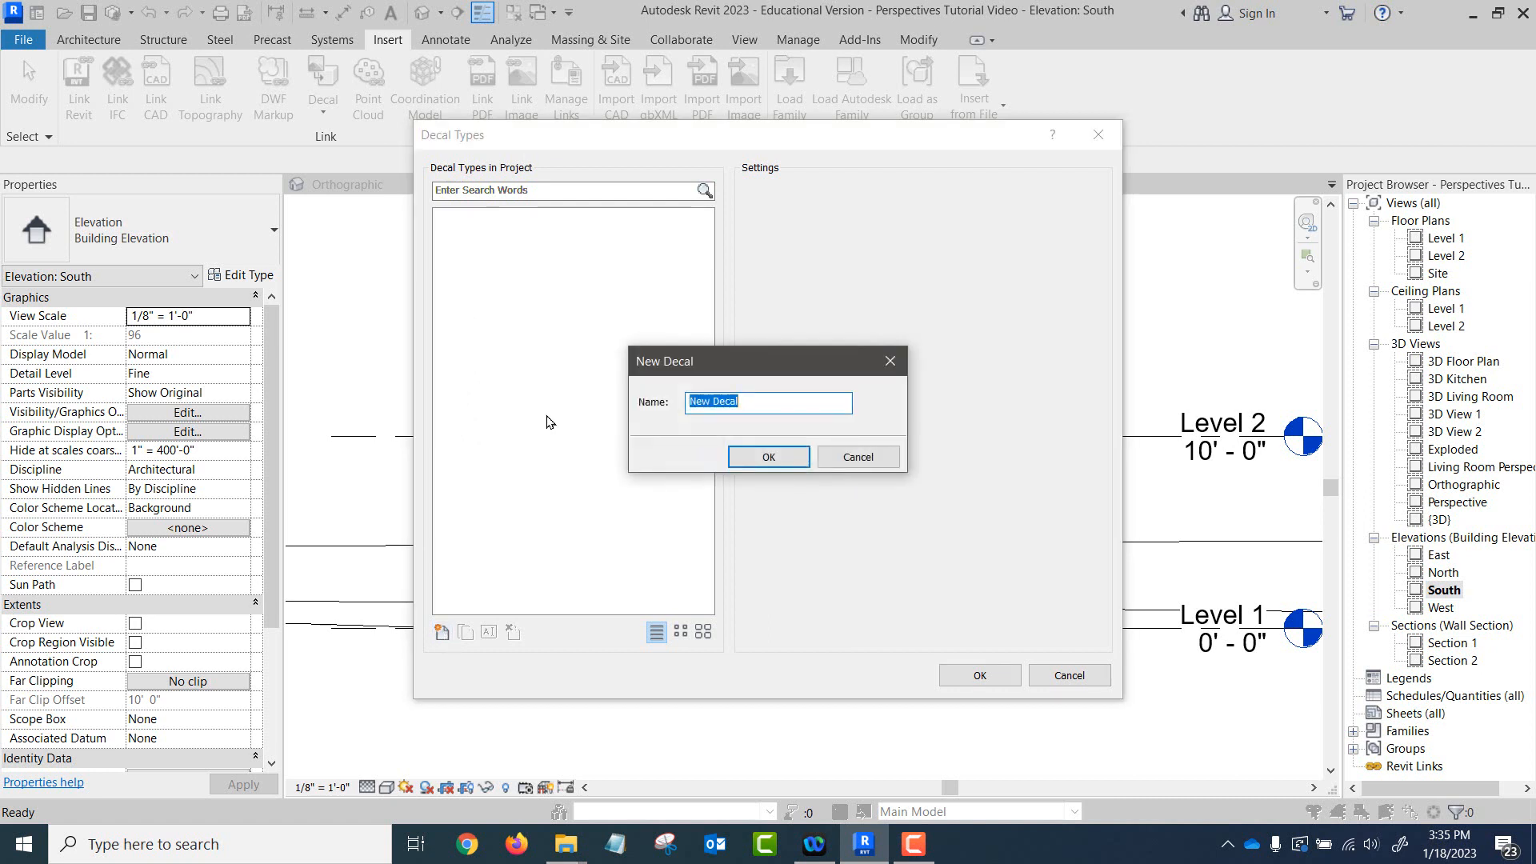
text(CTC)
click(781, 462)
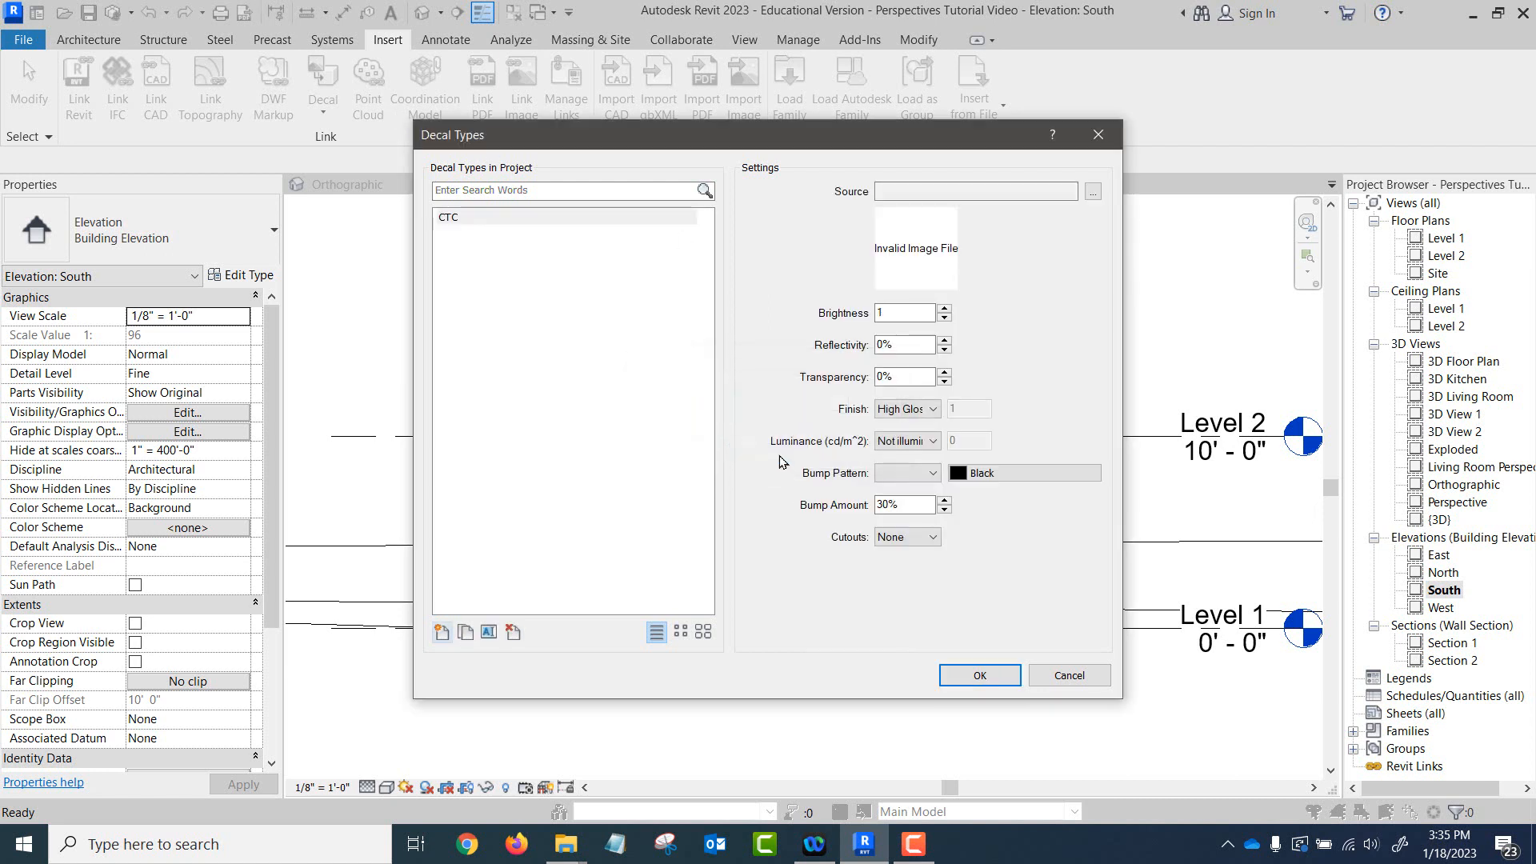
Use CTC Logo_MARK_RGB.jpg from the Week 5 folder as the CTC decal's source image.
click(1093, 194)
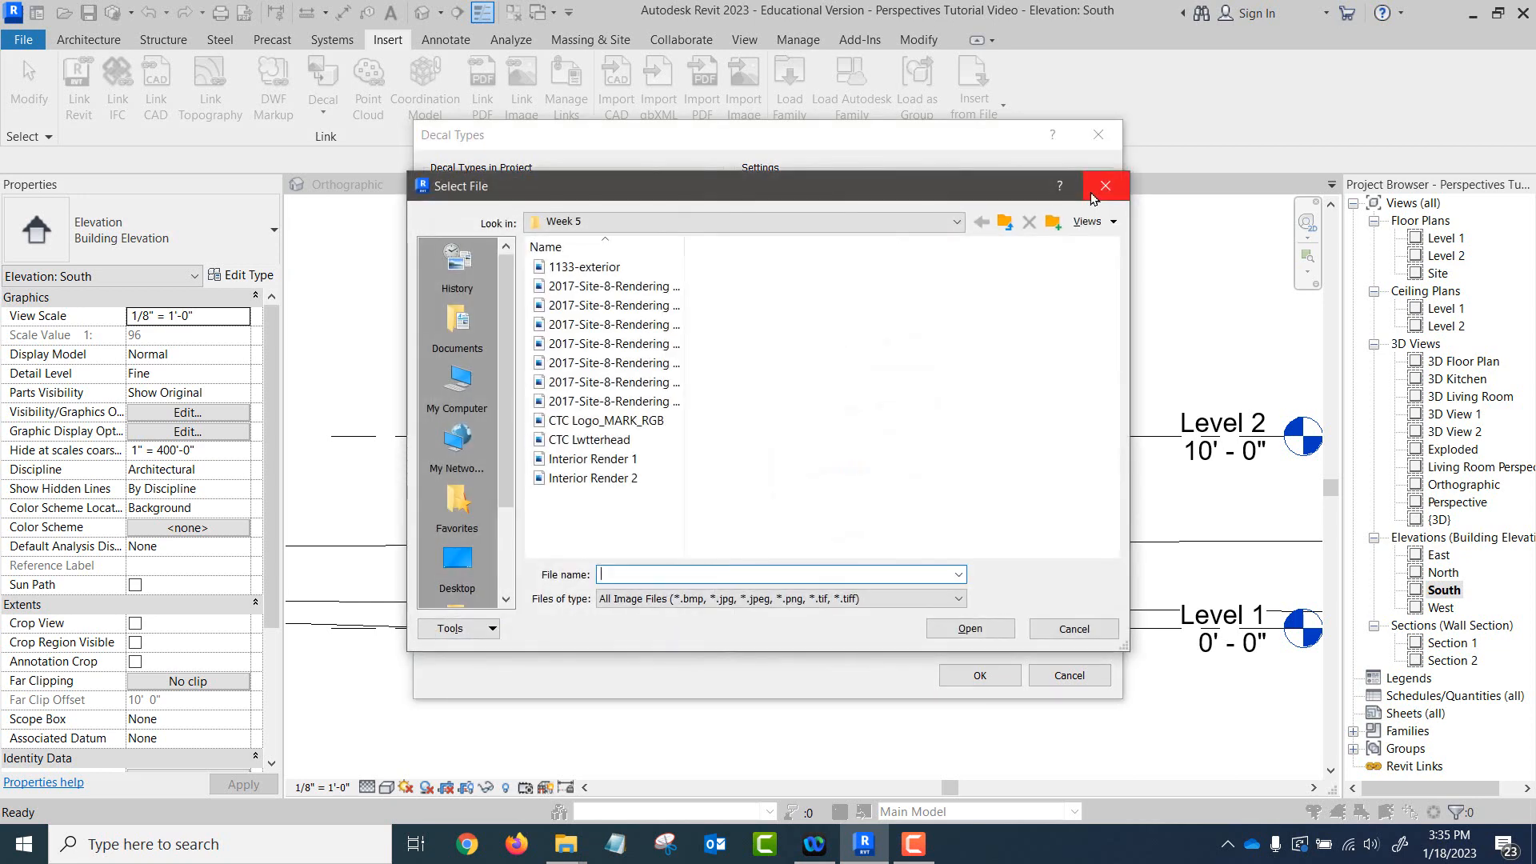
click(606, 422)
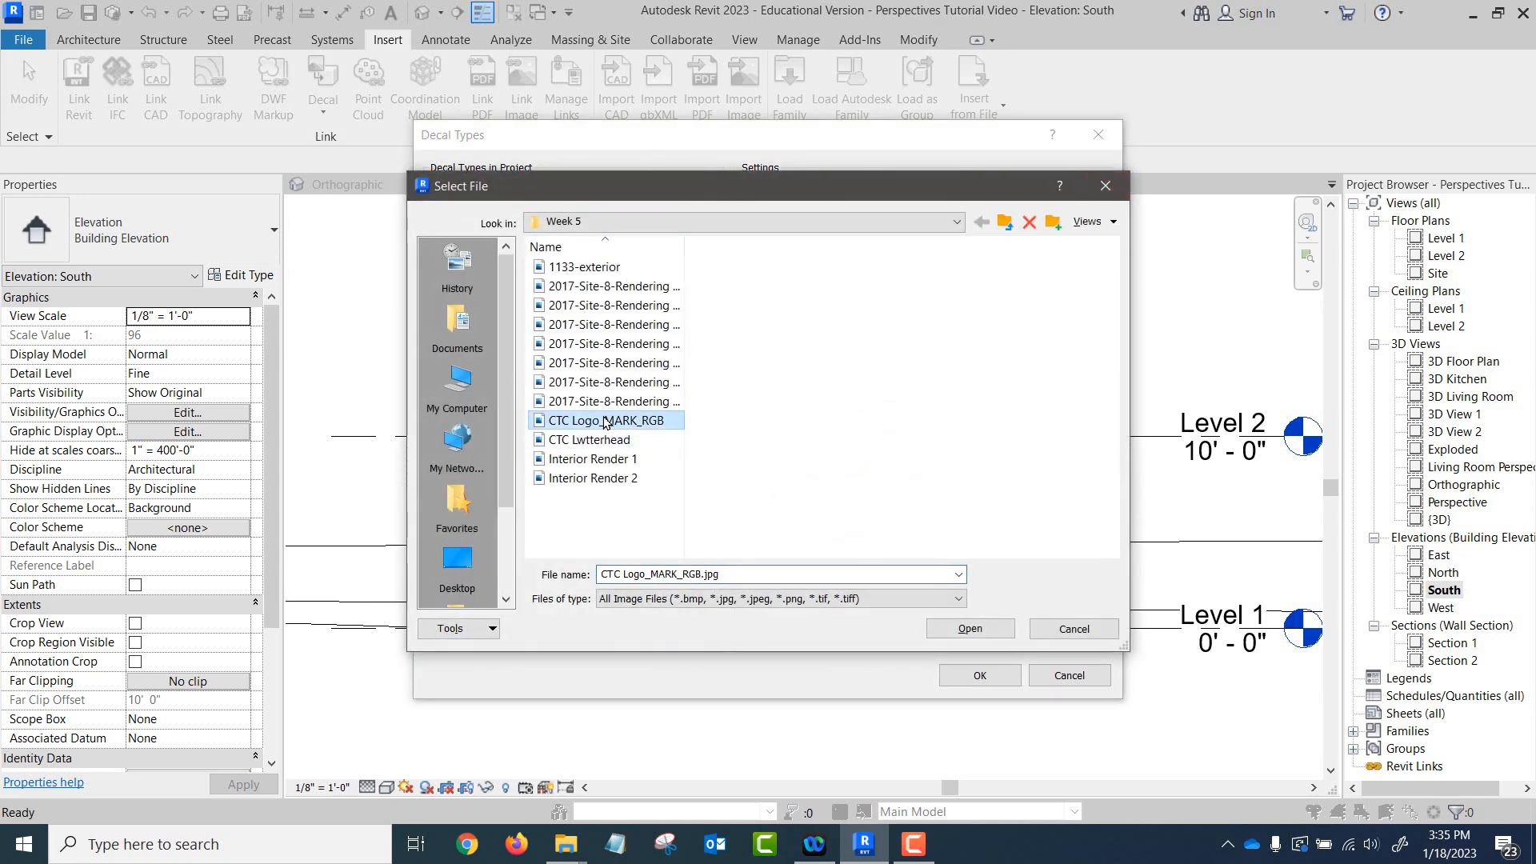
click(969, 630)
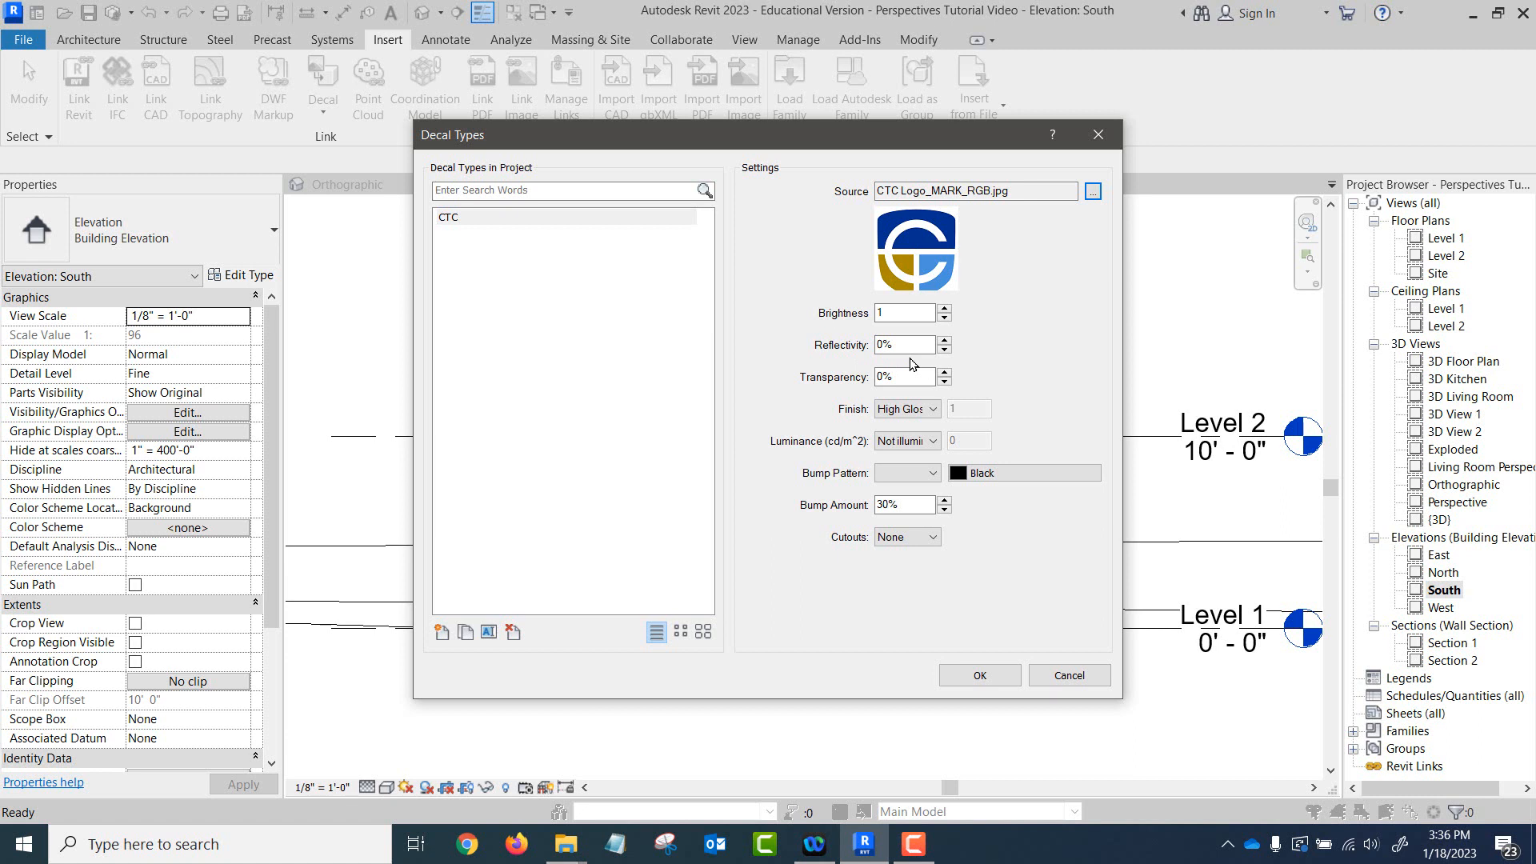
Review the CTC decal's finish, luminance and cutout options, then accept the decal type with its default settings.
click(931, 411)
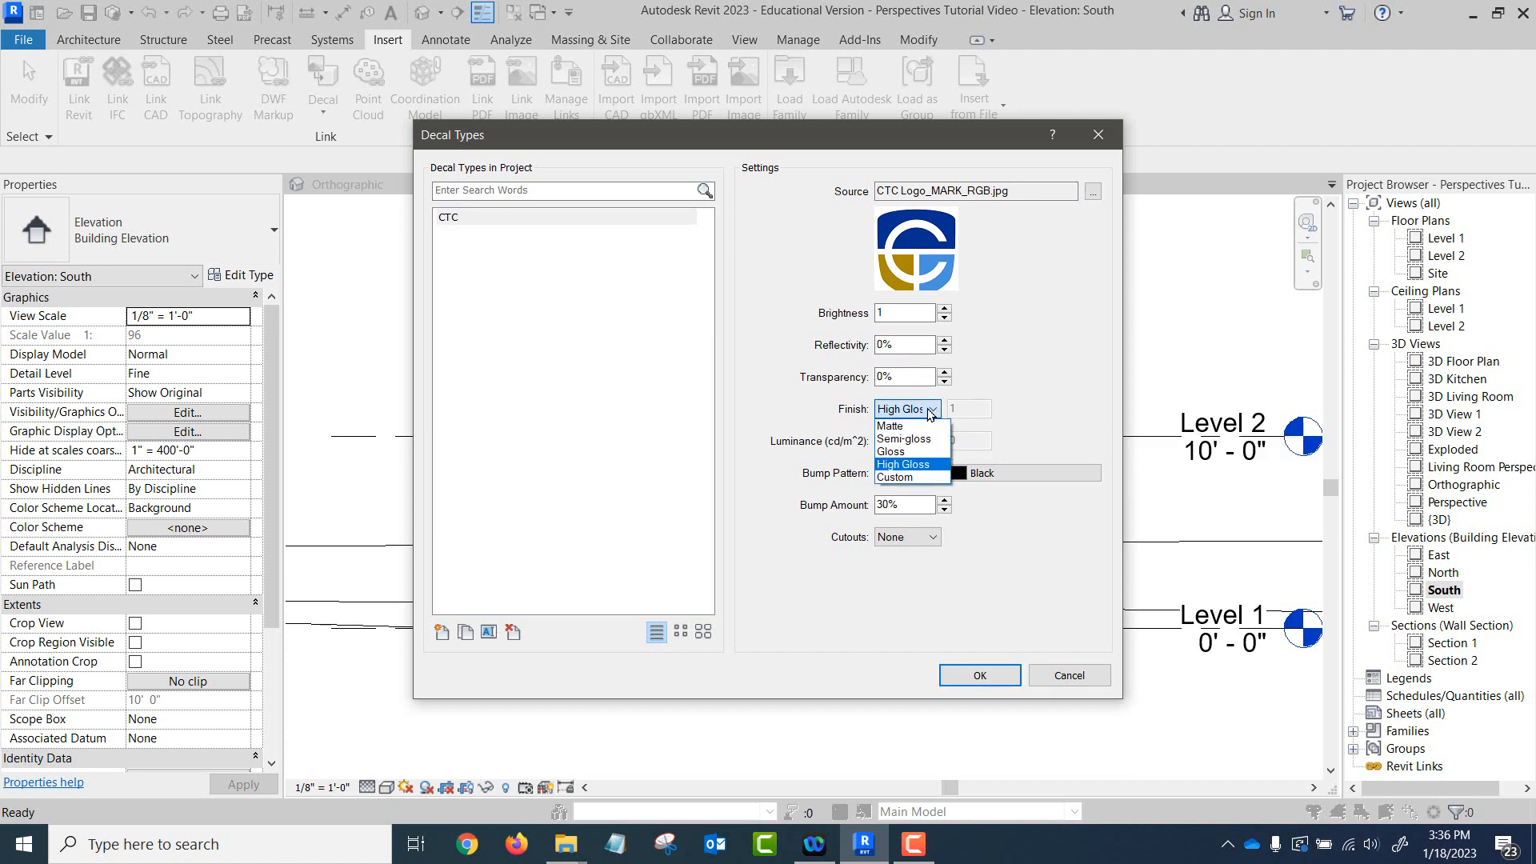
click(1012, 393)
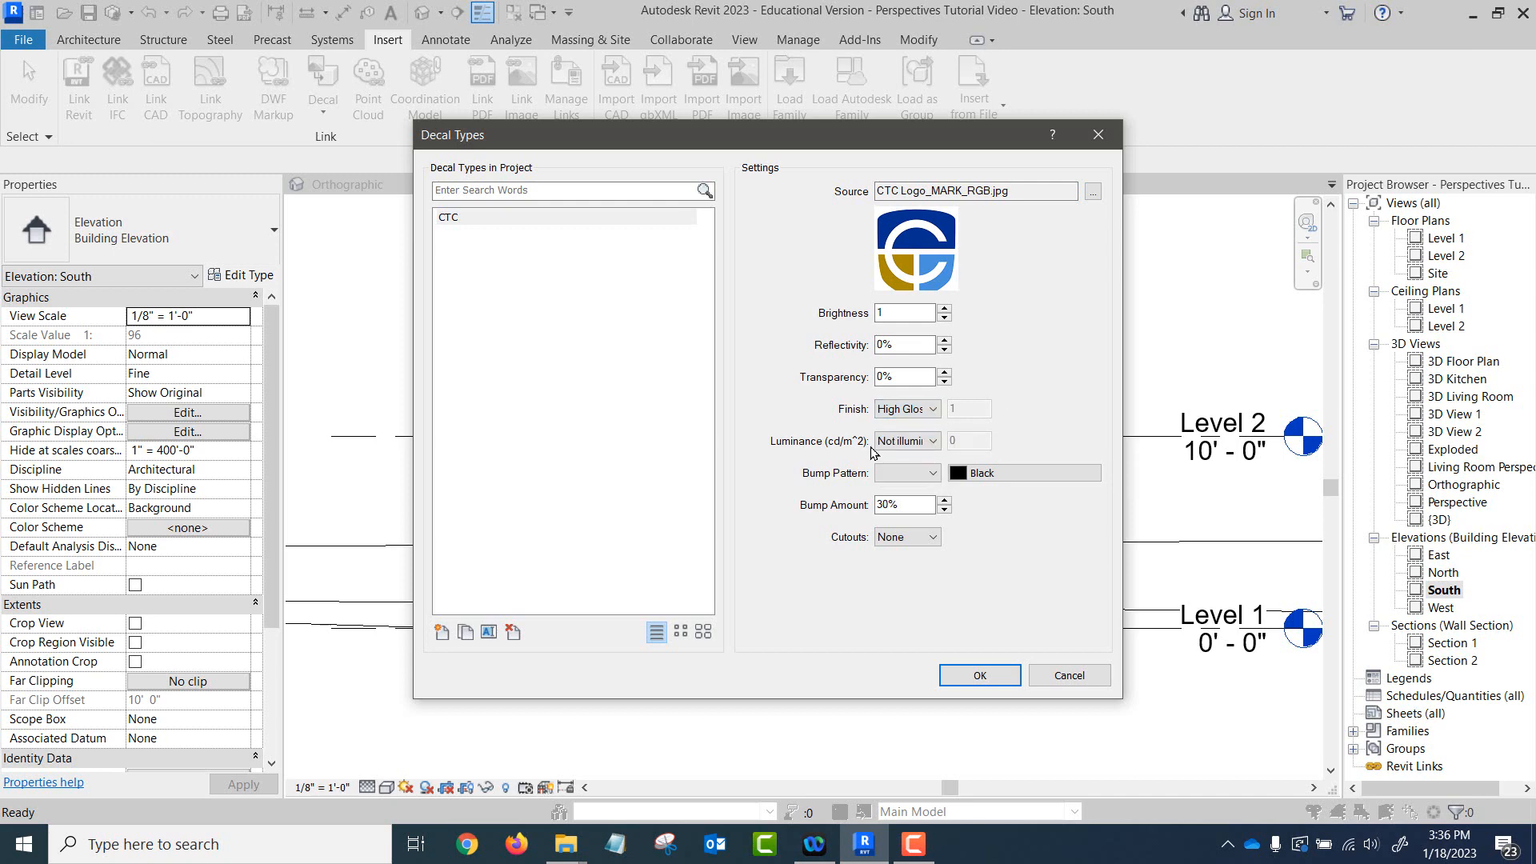
click(933, 442)
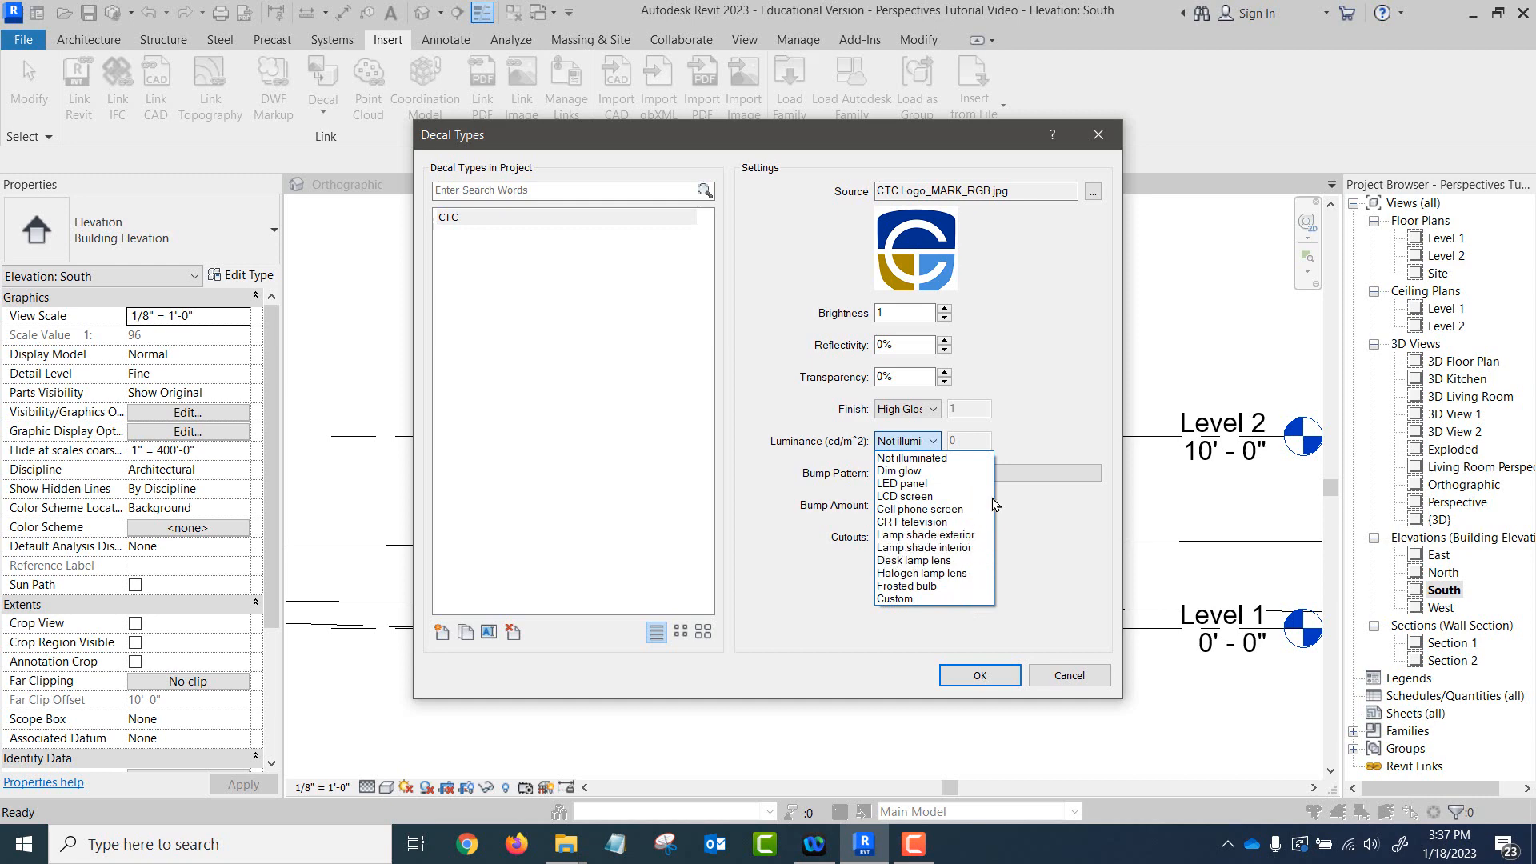
click(1021, 409)
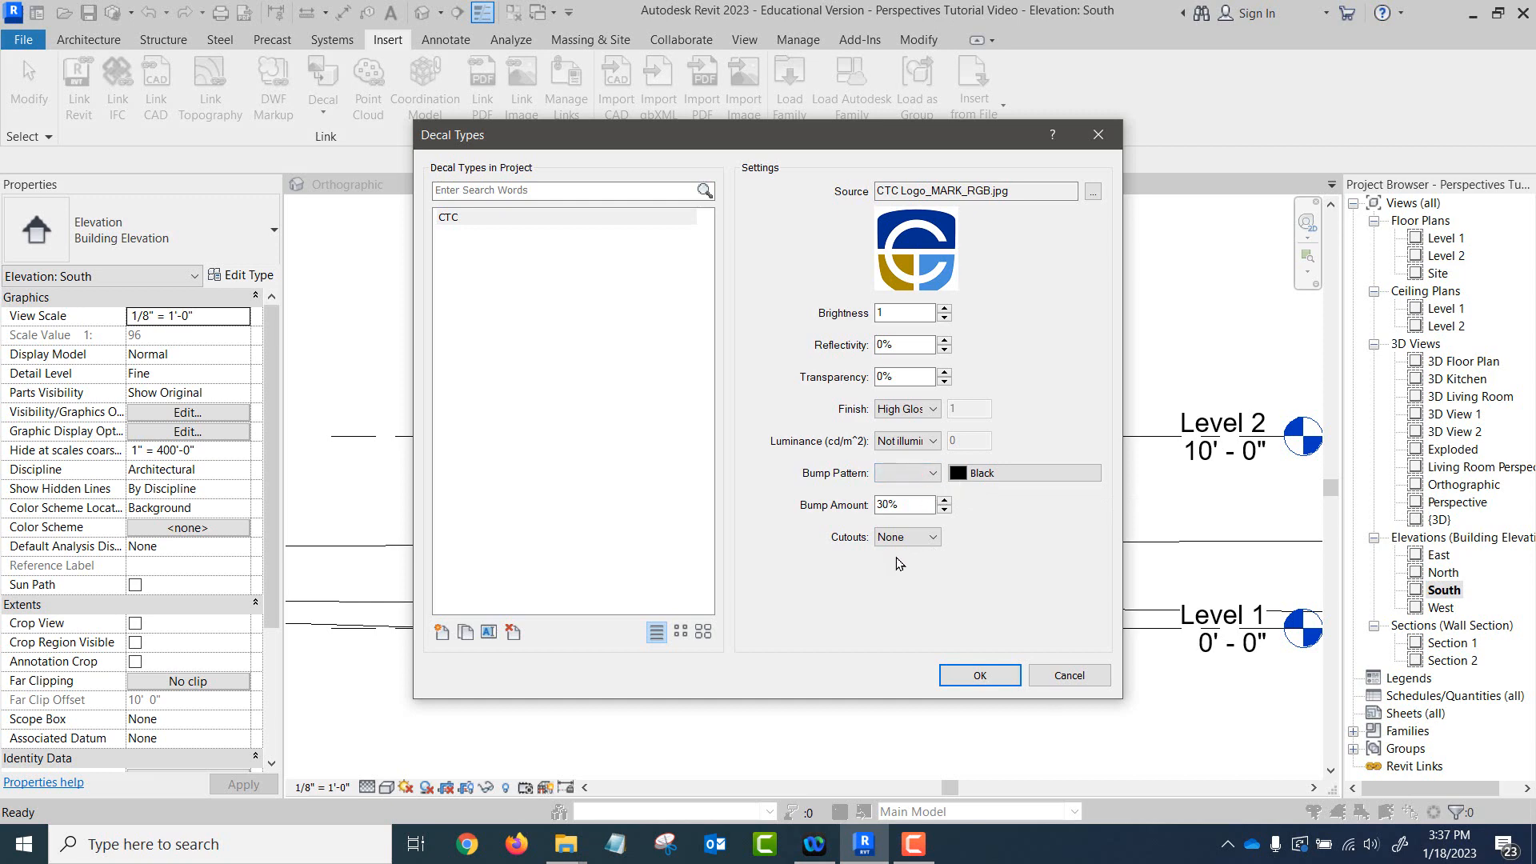
click(928, 538)
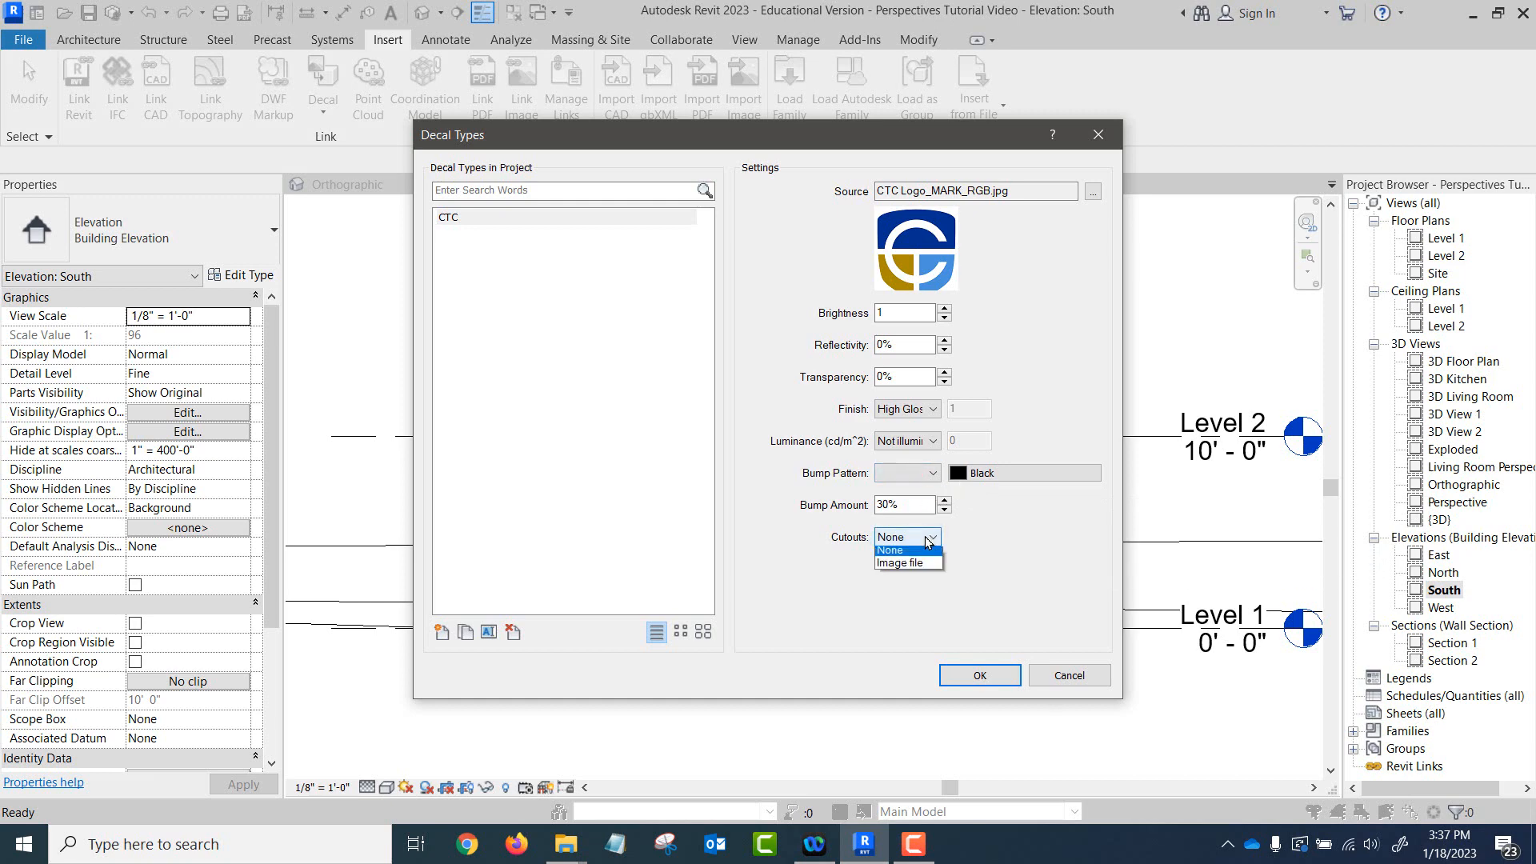
click(987, 551)
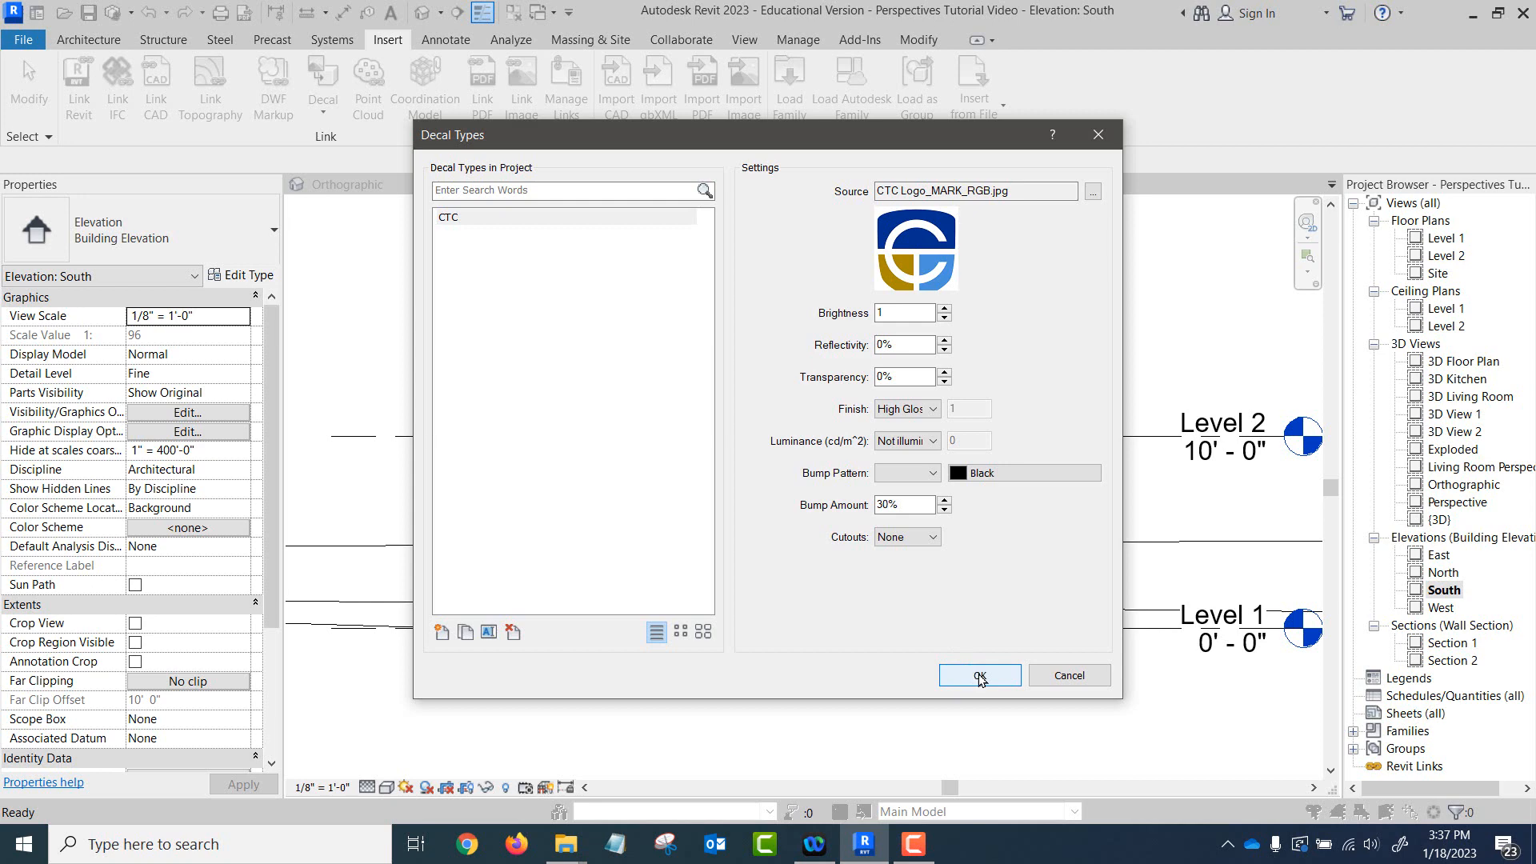
click(981, 677)
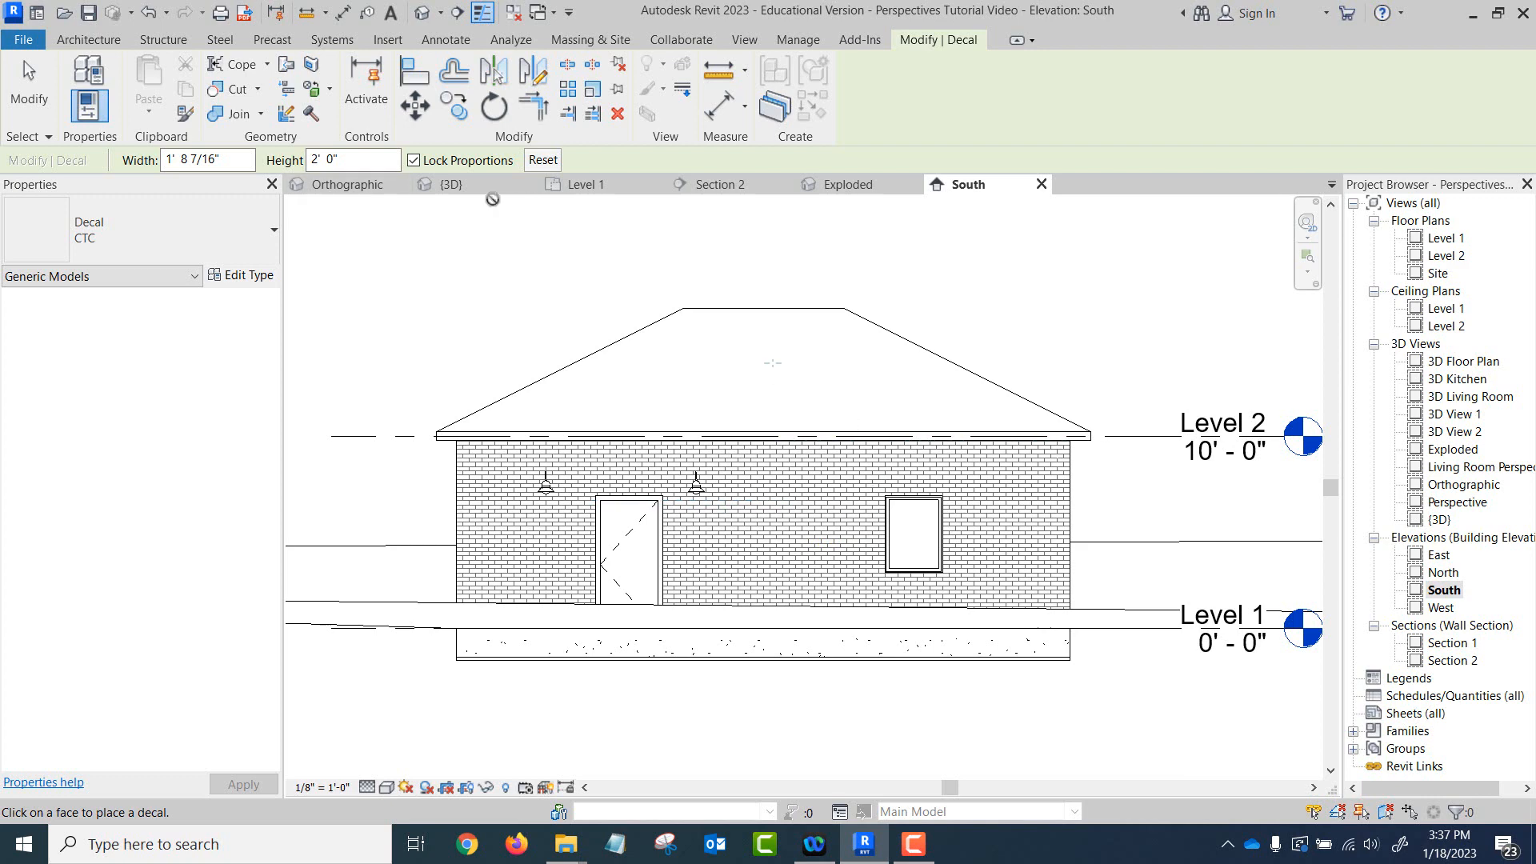
Place the CTC decal on the brick wall between the door and the window in the {3D} view.
click(468, 185)
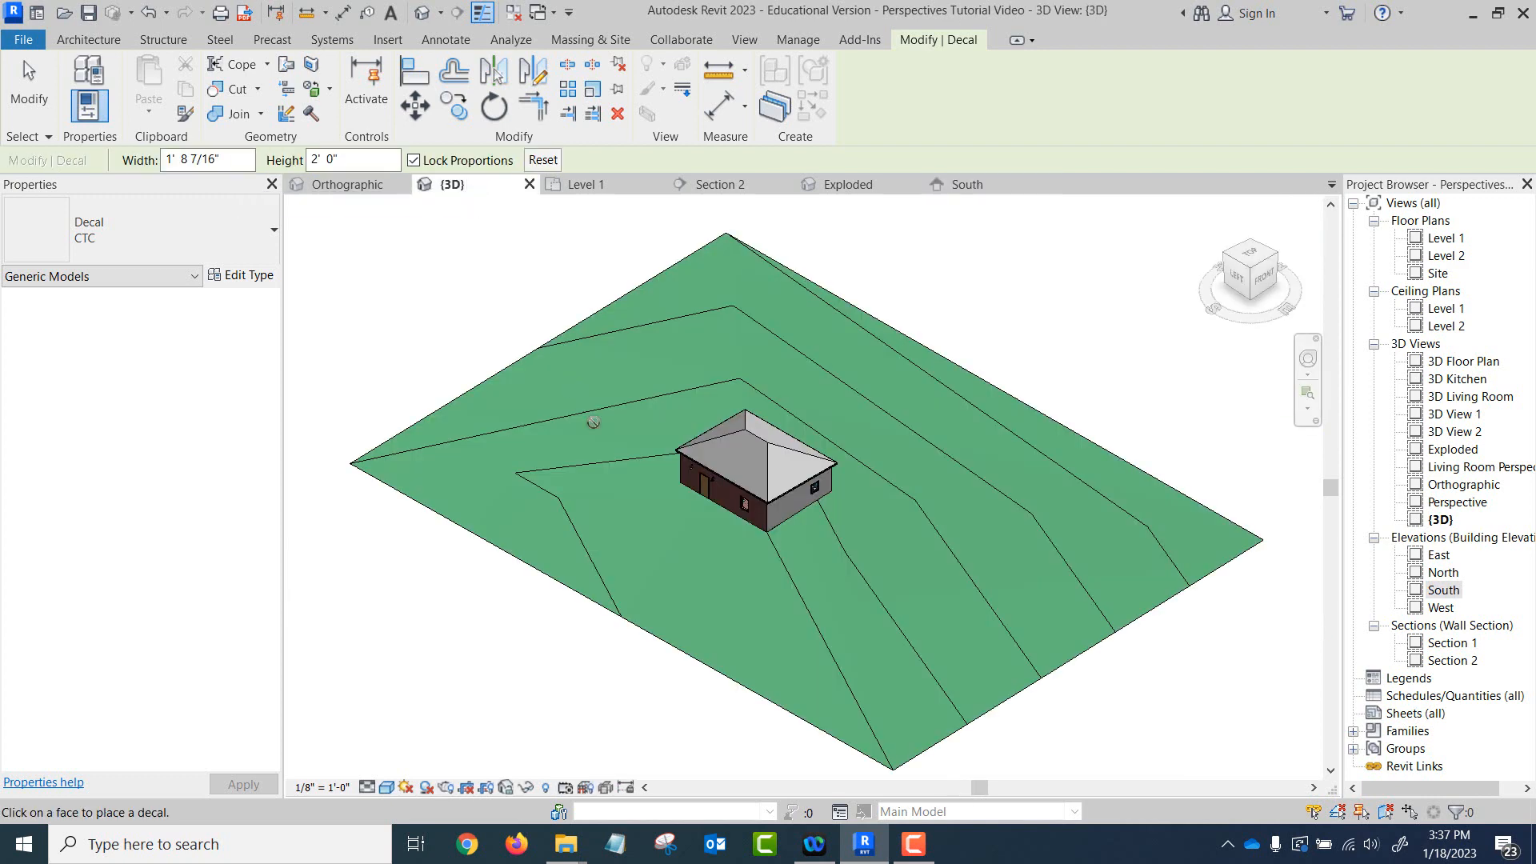
scroll(624, 471, up, 5)
scroll(752, 544, up, 1)
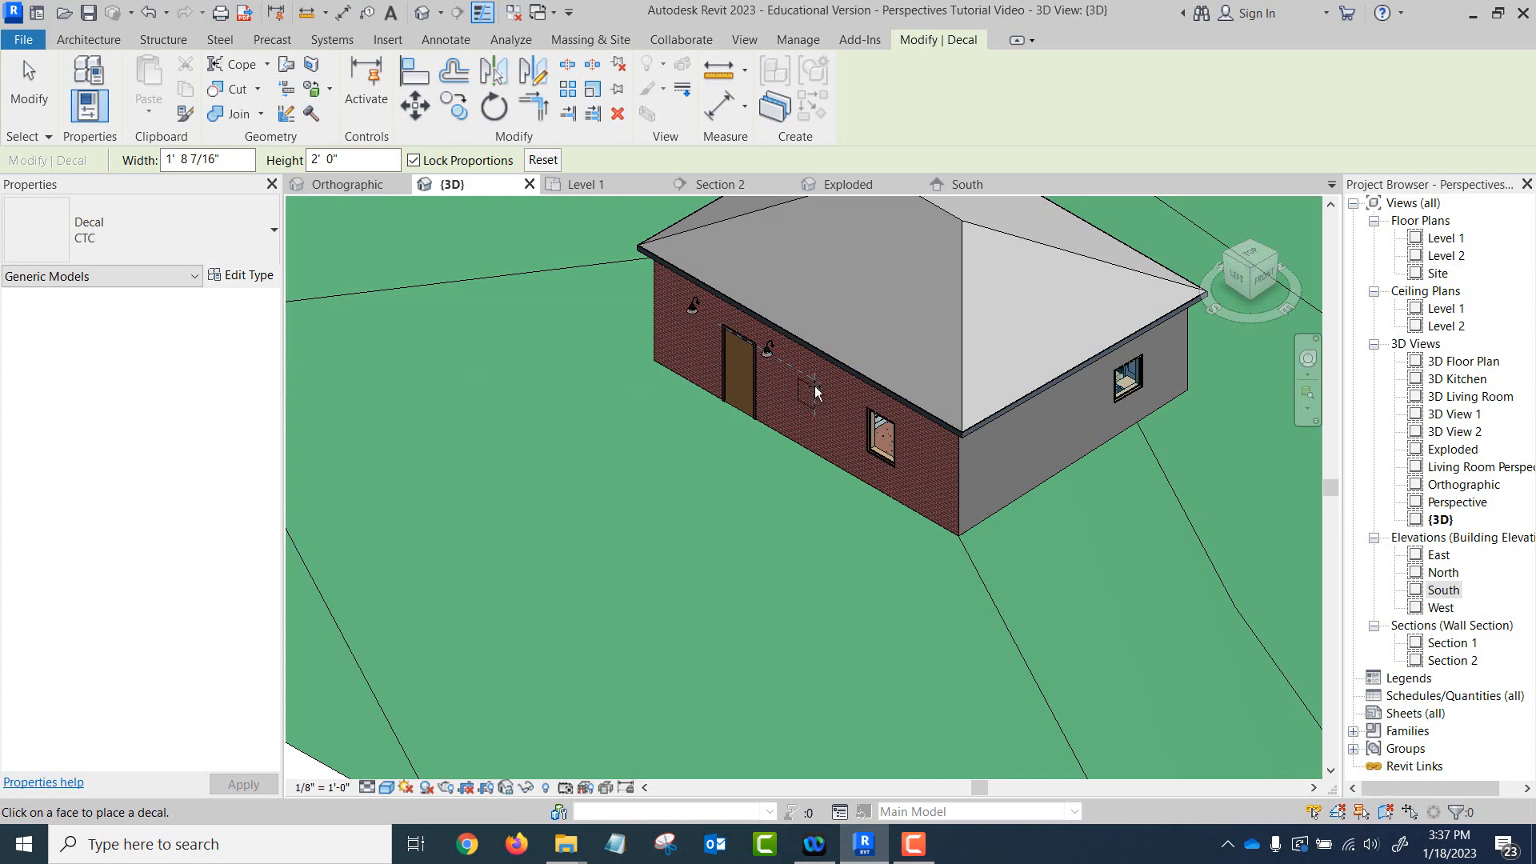
click(816, 392)
right_click(825, 423)
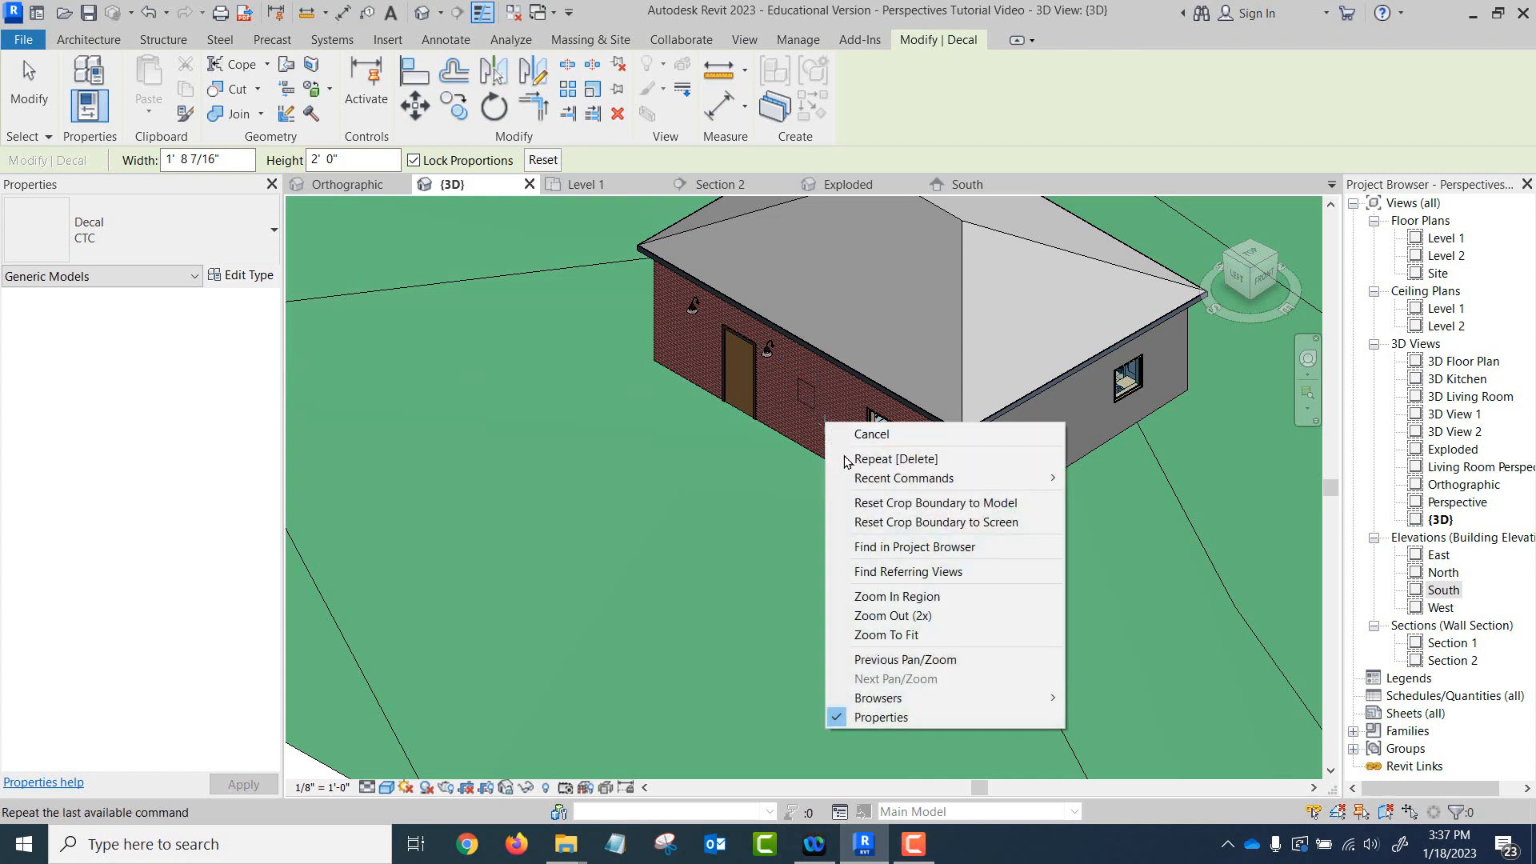
click(873, 434)
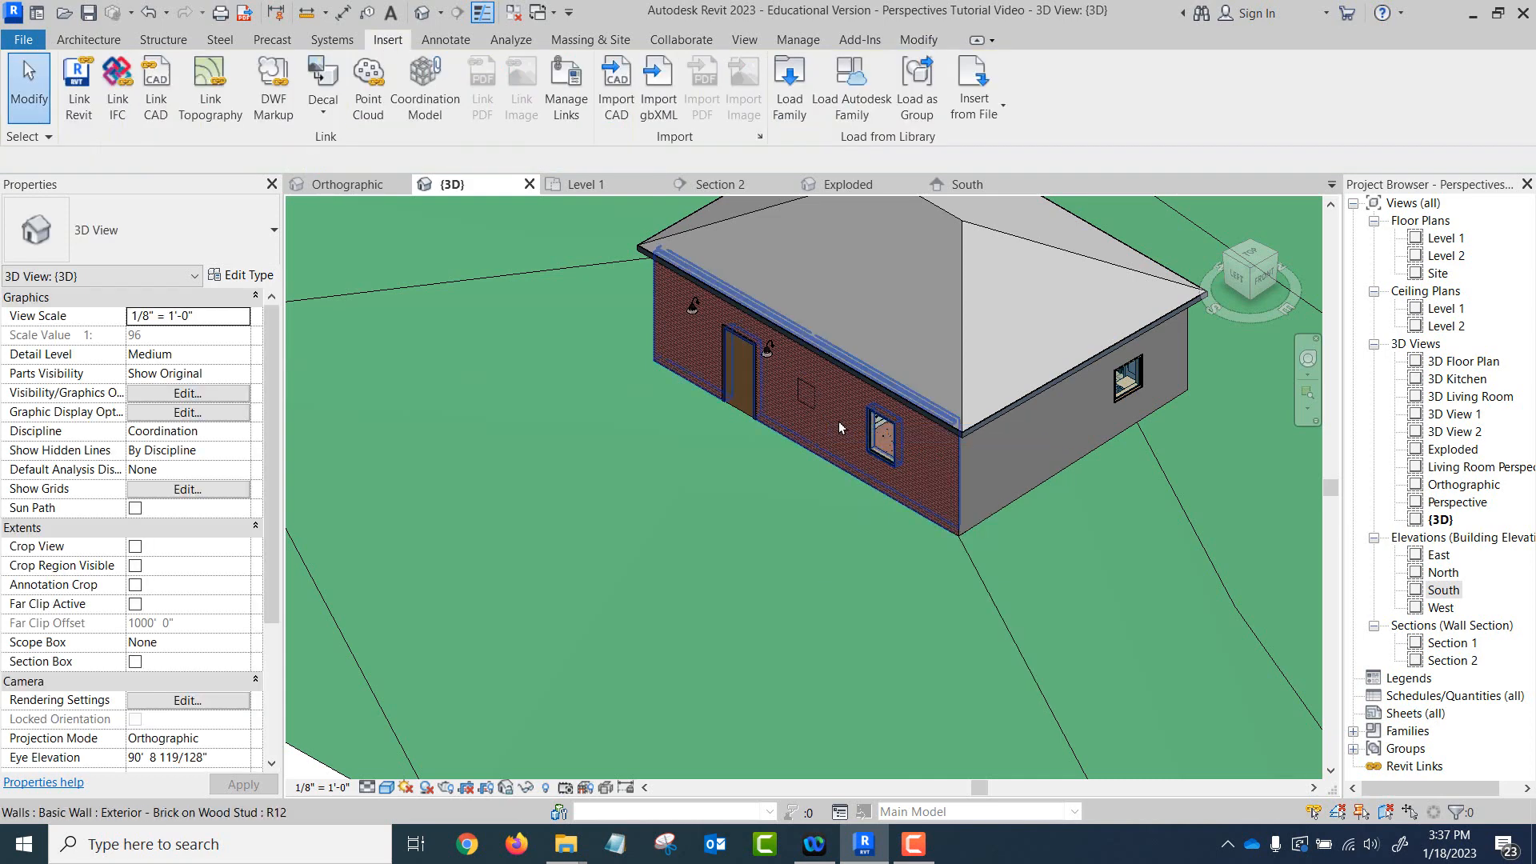
scroll(833, 410, up, 2)
scroll(834, 406, up, 3)
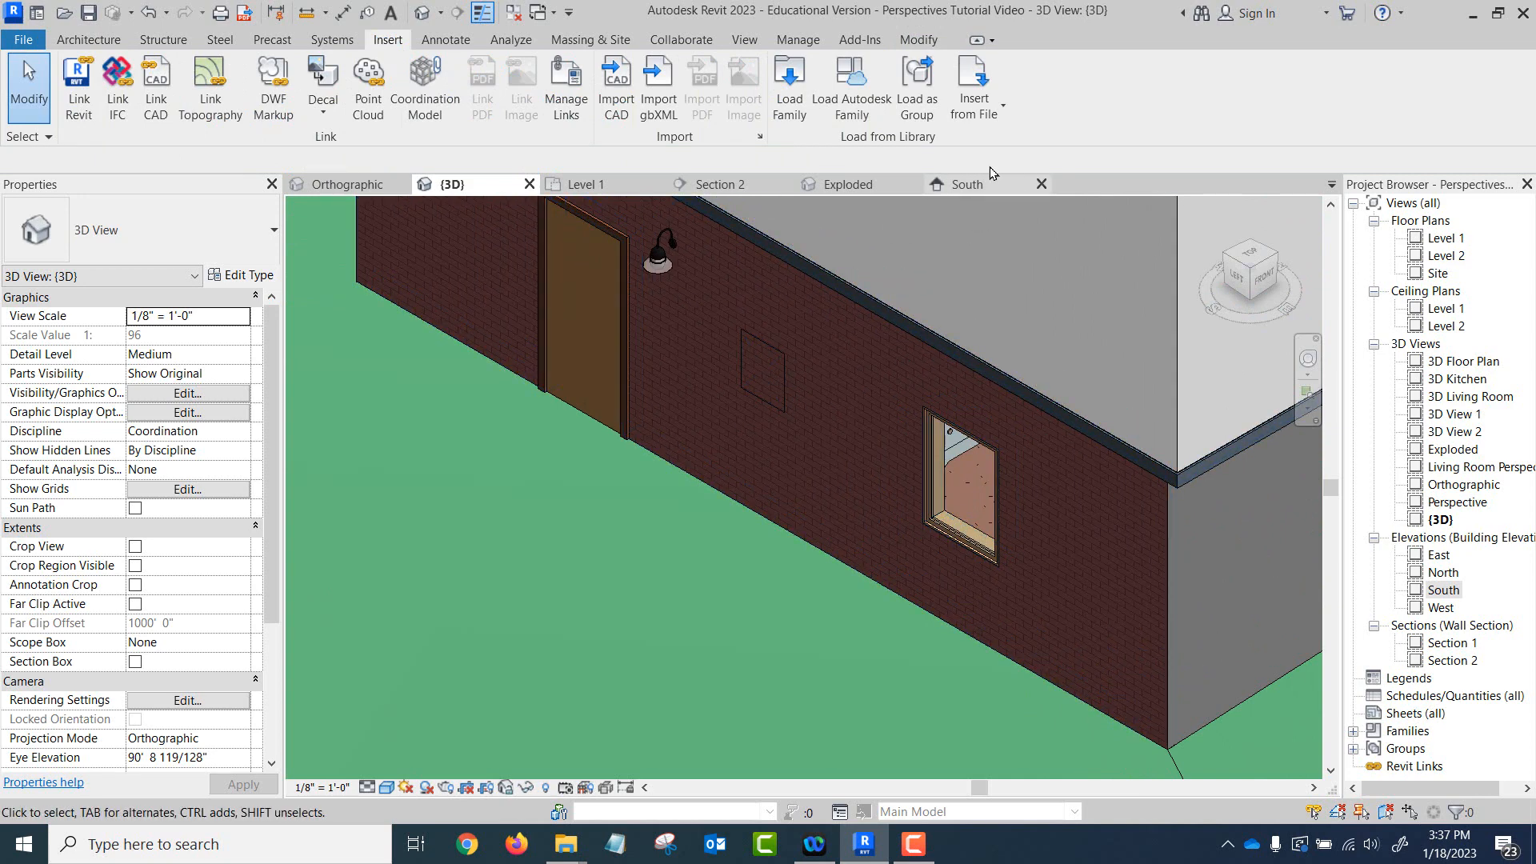
Set the South elevation's visual style to Realistic to show the decal image.
click(972, 185)
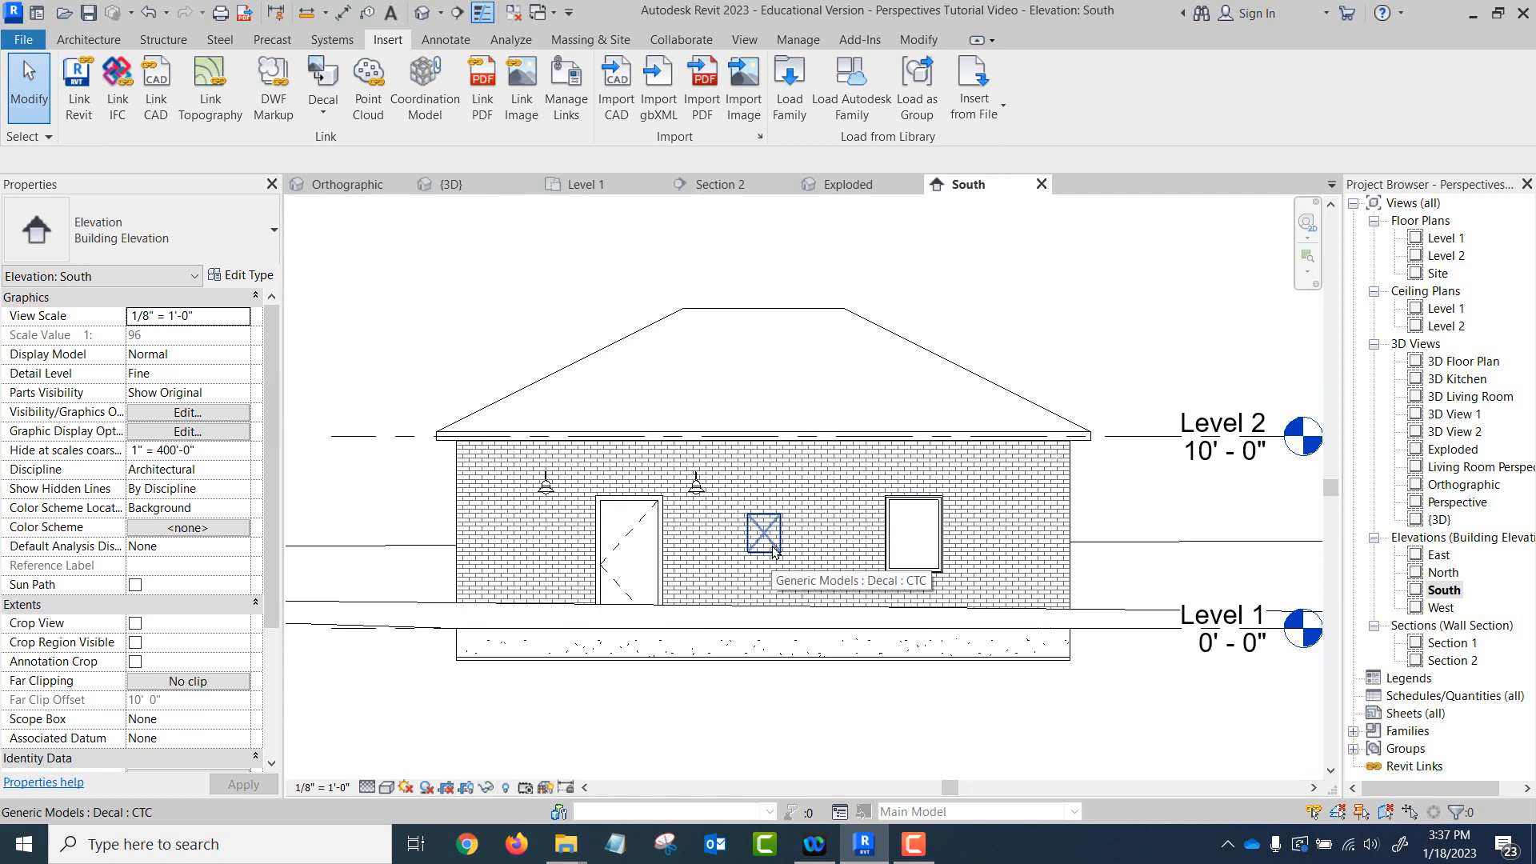
click(385, 789)
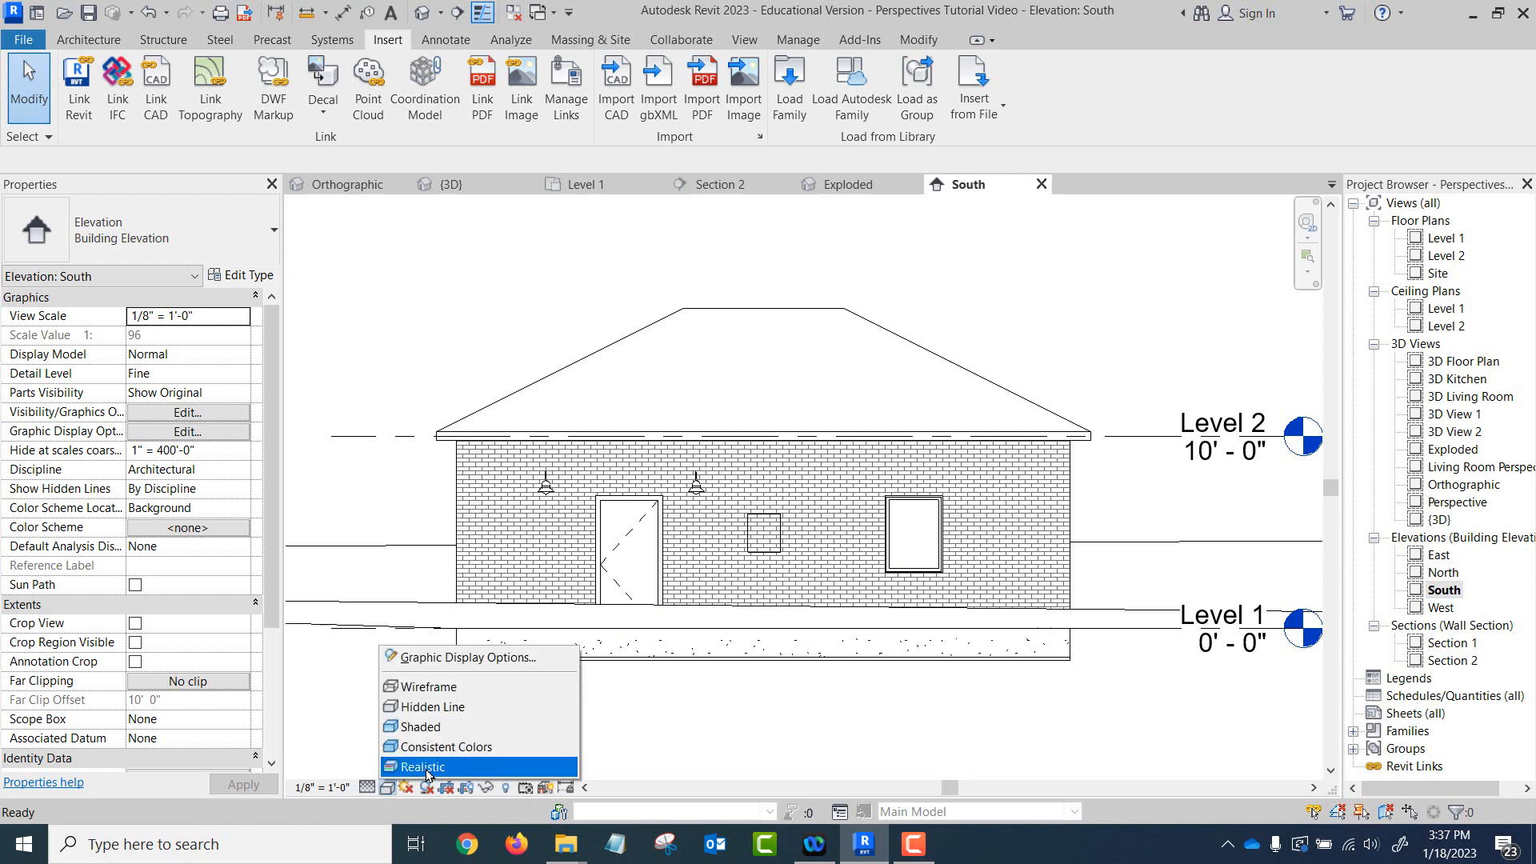
click(426, 770)
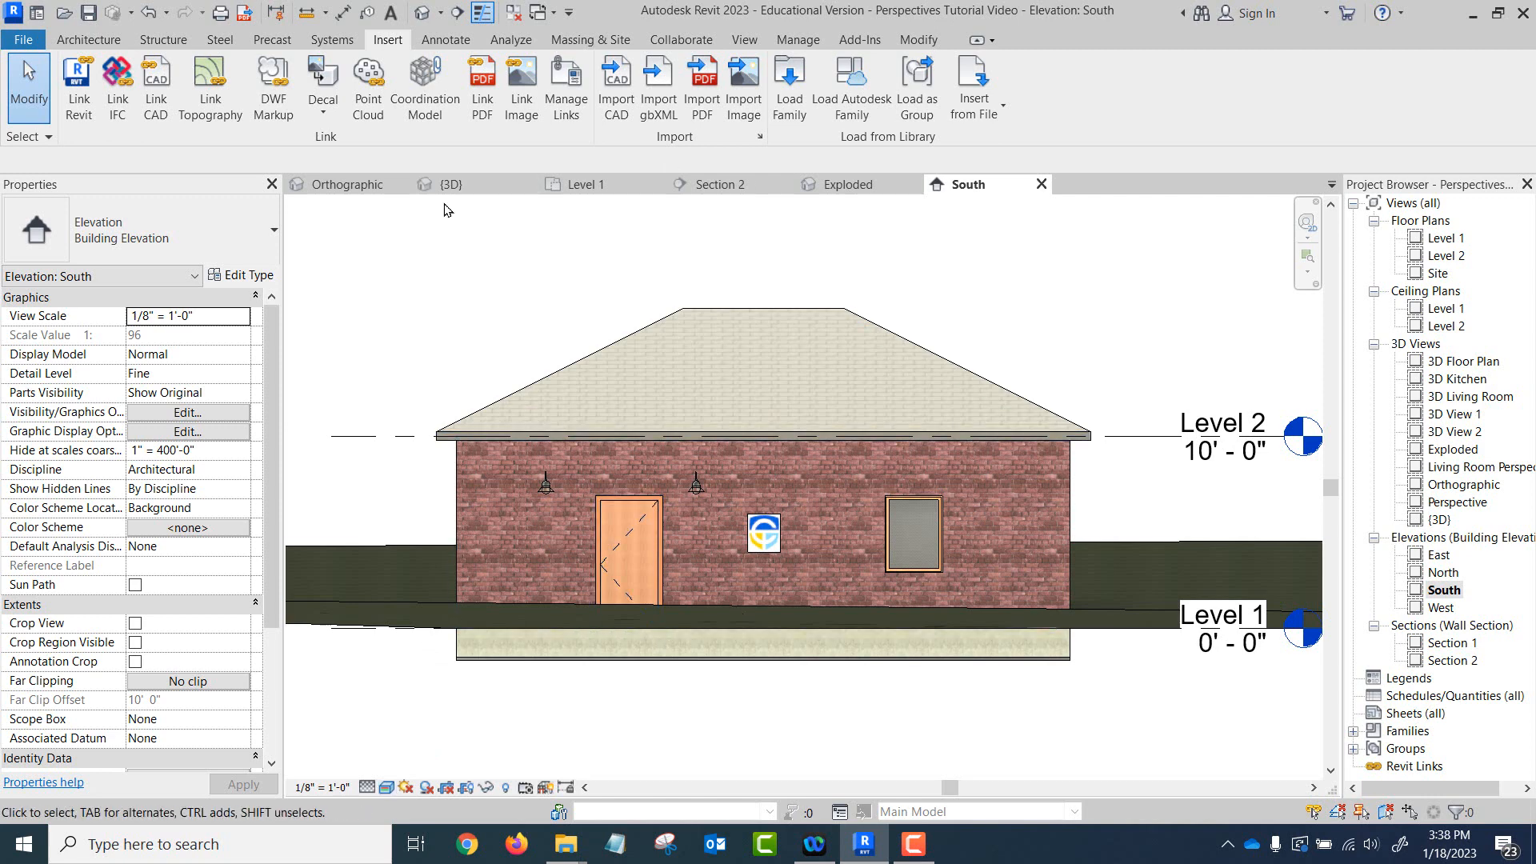
Set the {3D} view's visual style to Realistic and look closely at the decal on the brick wall.
click(483, 188)
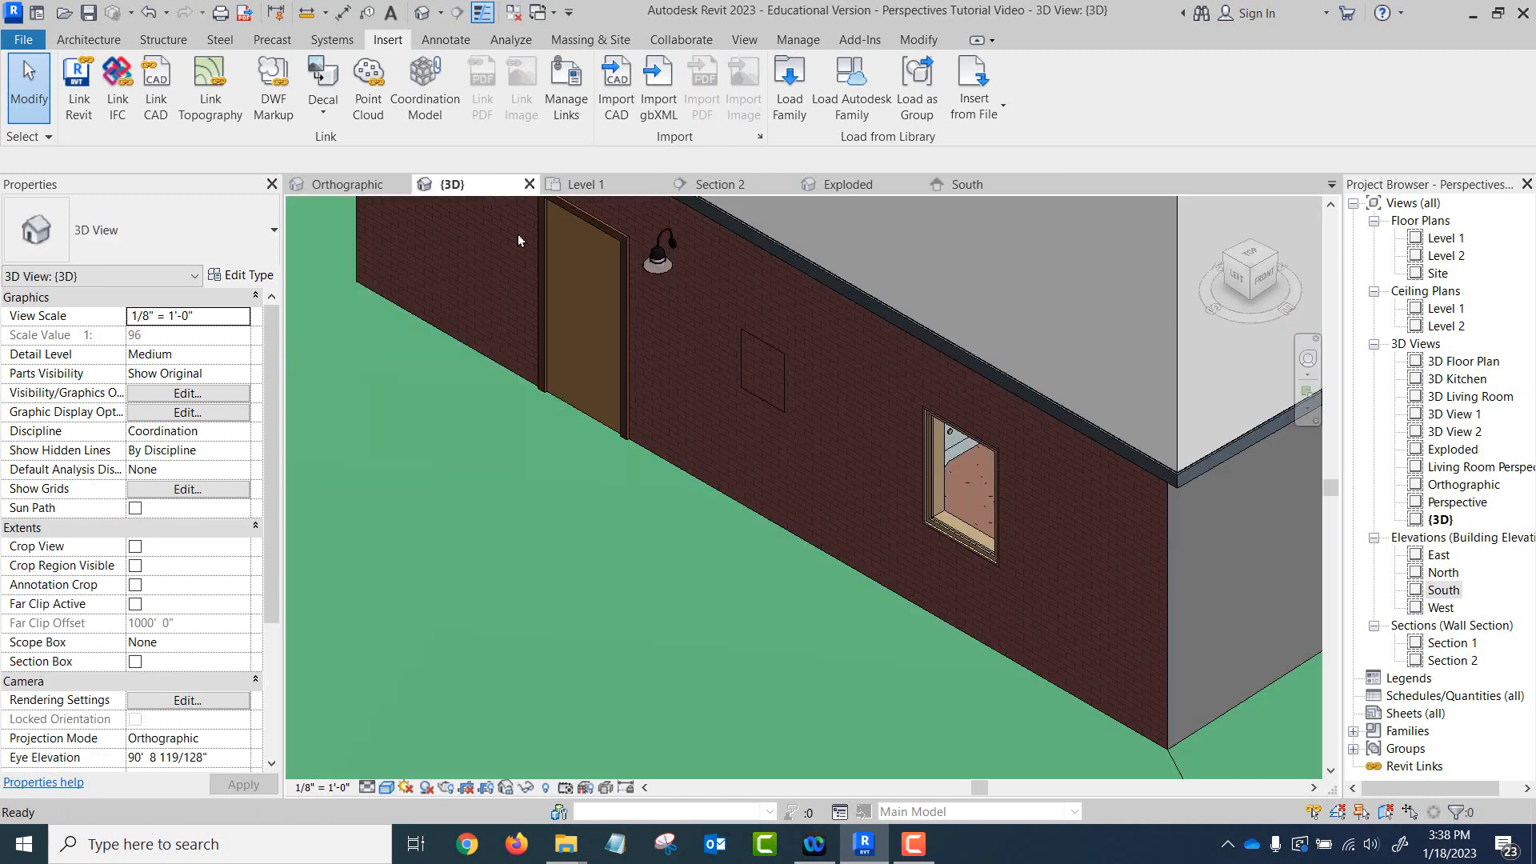
click(388, 787)
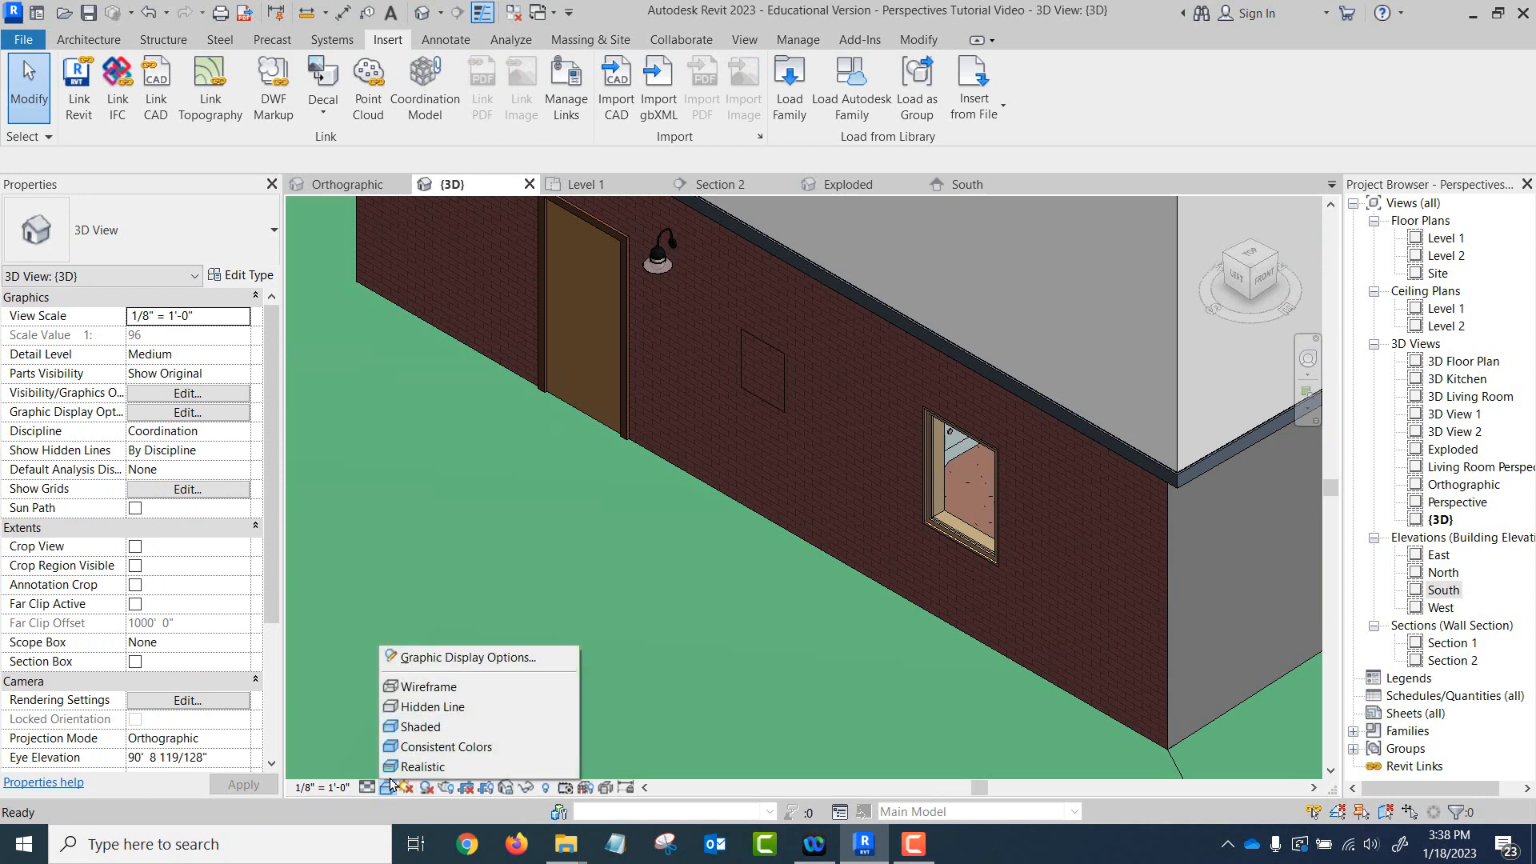
click(422, 766)
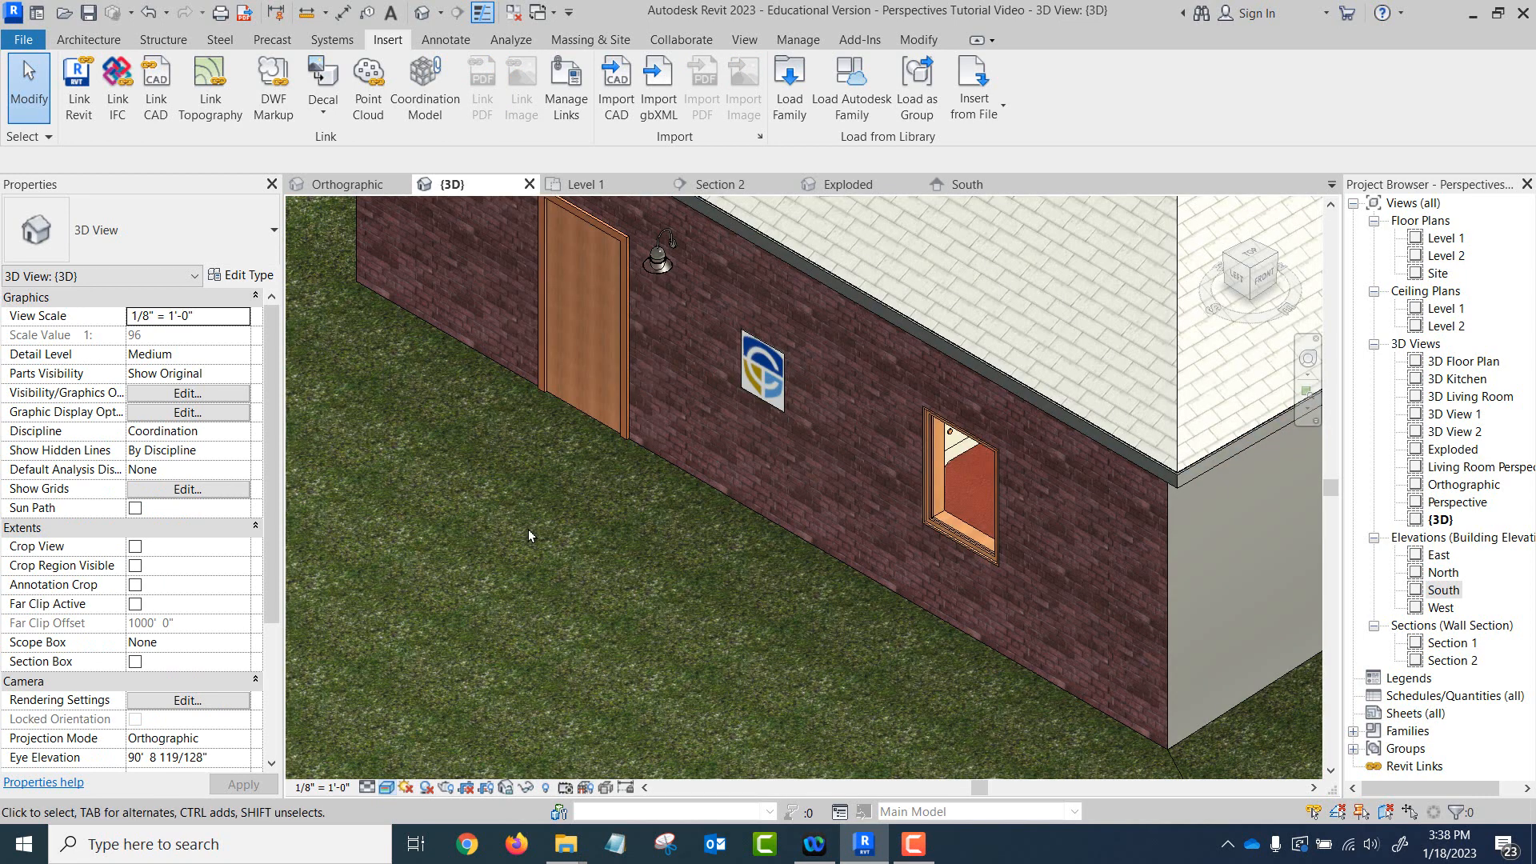
scroll(780, 400, up, 2)
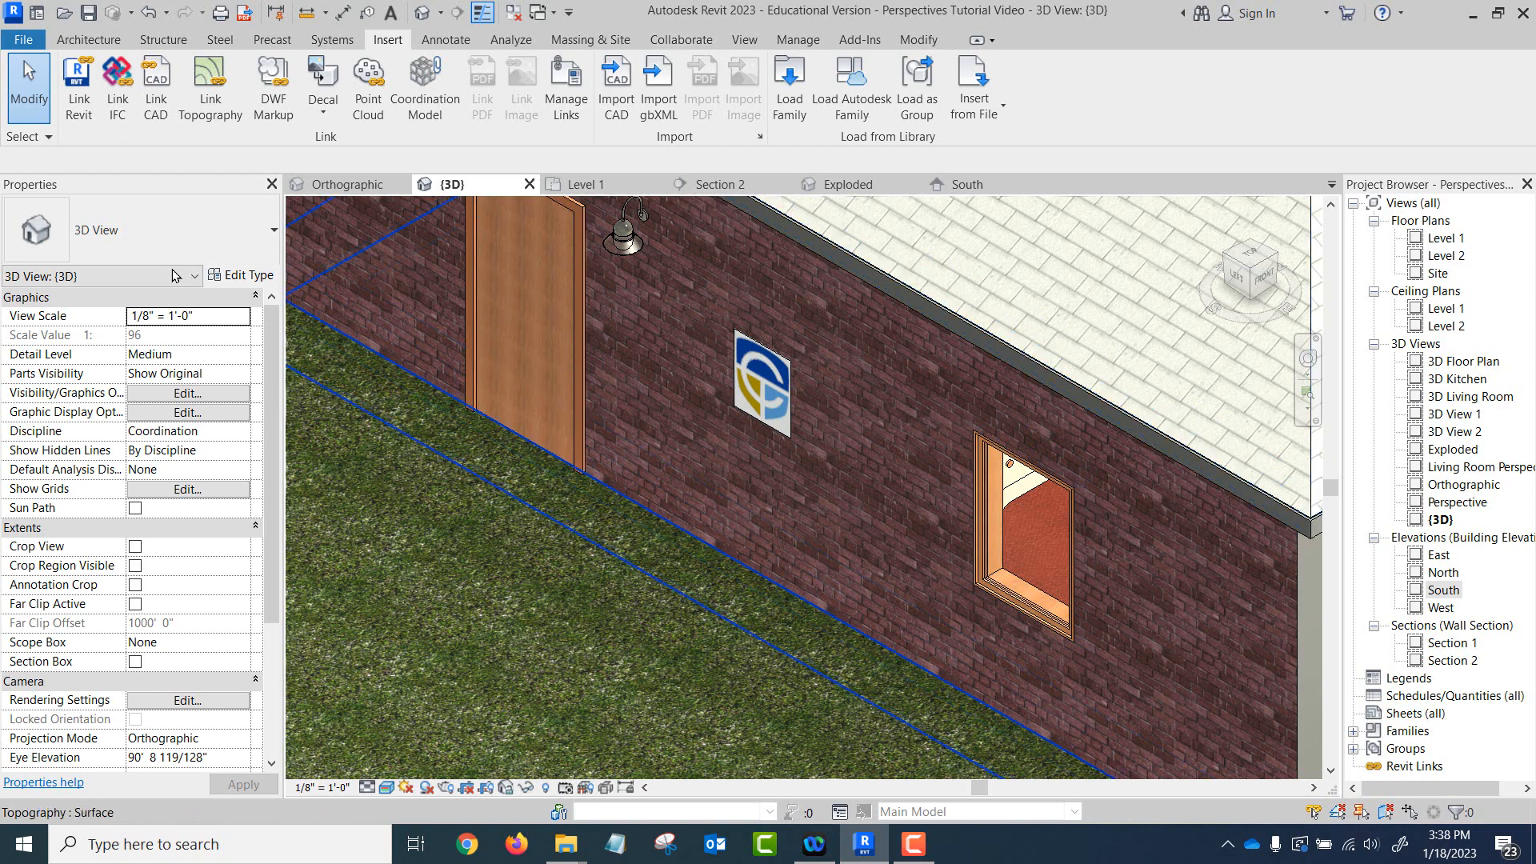
Review the CTC decal type's settings again and leave them without making changes.
click(323, 114)
click(301, 184)
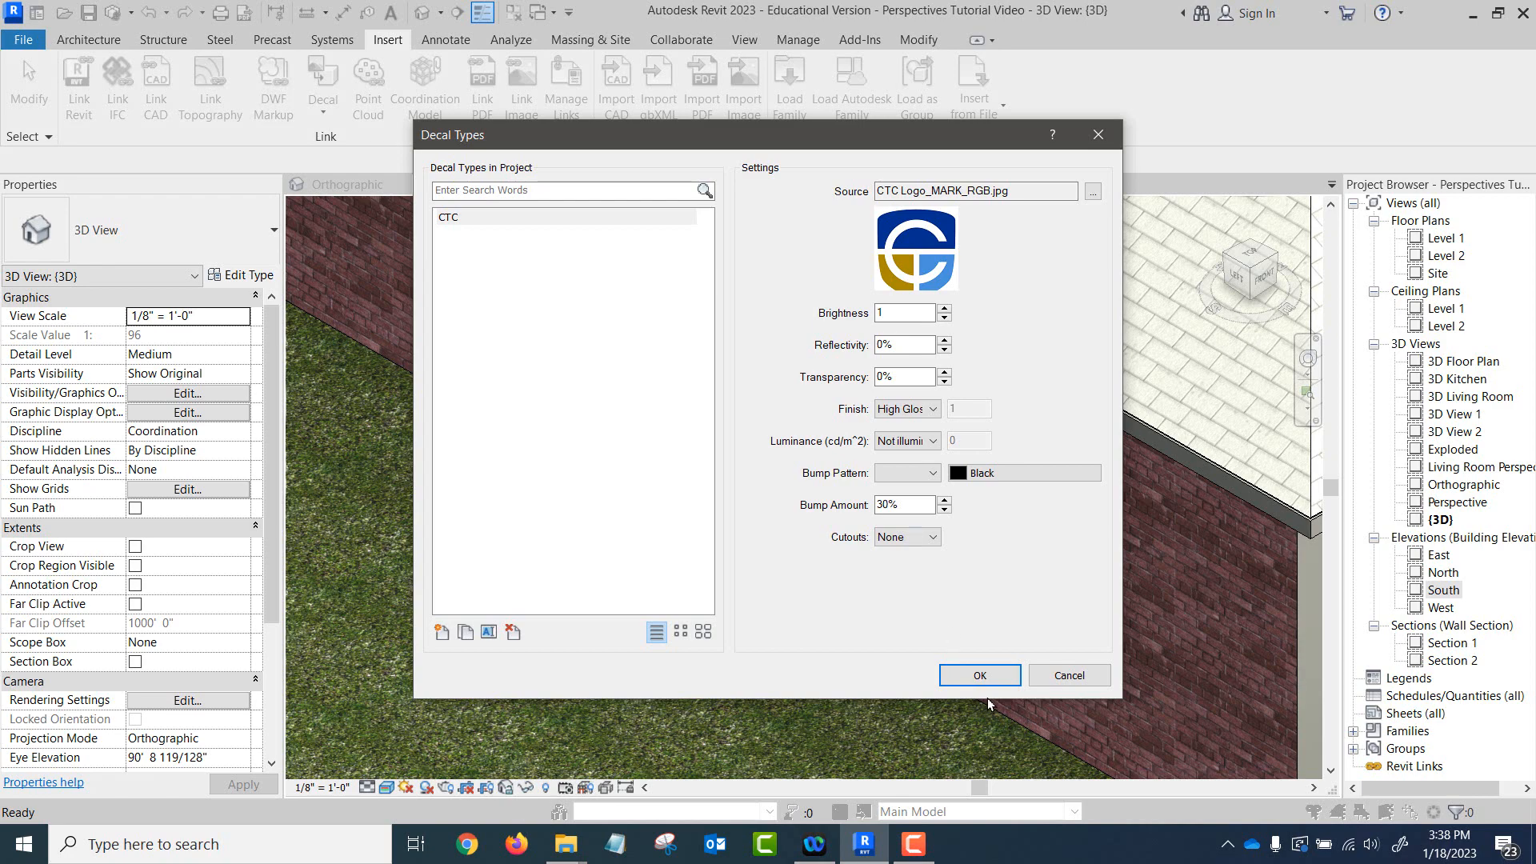
click(1075, 677)
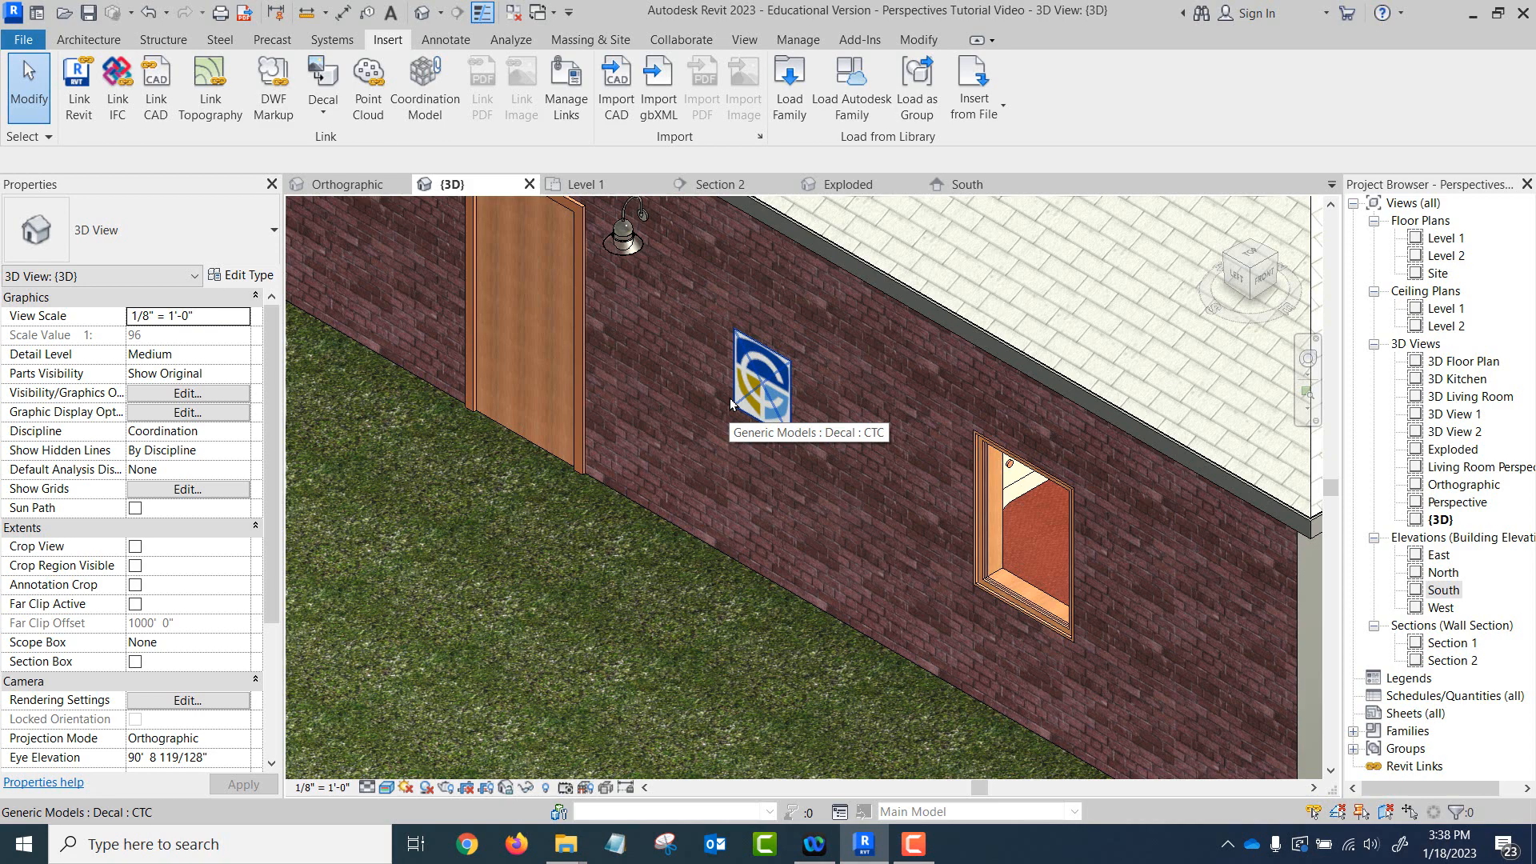
Create a new project from the Imperial-Architectural Template.
click(21, 41)
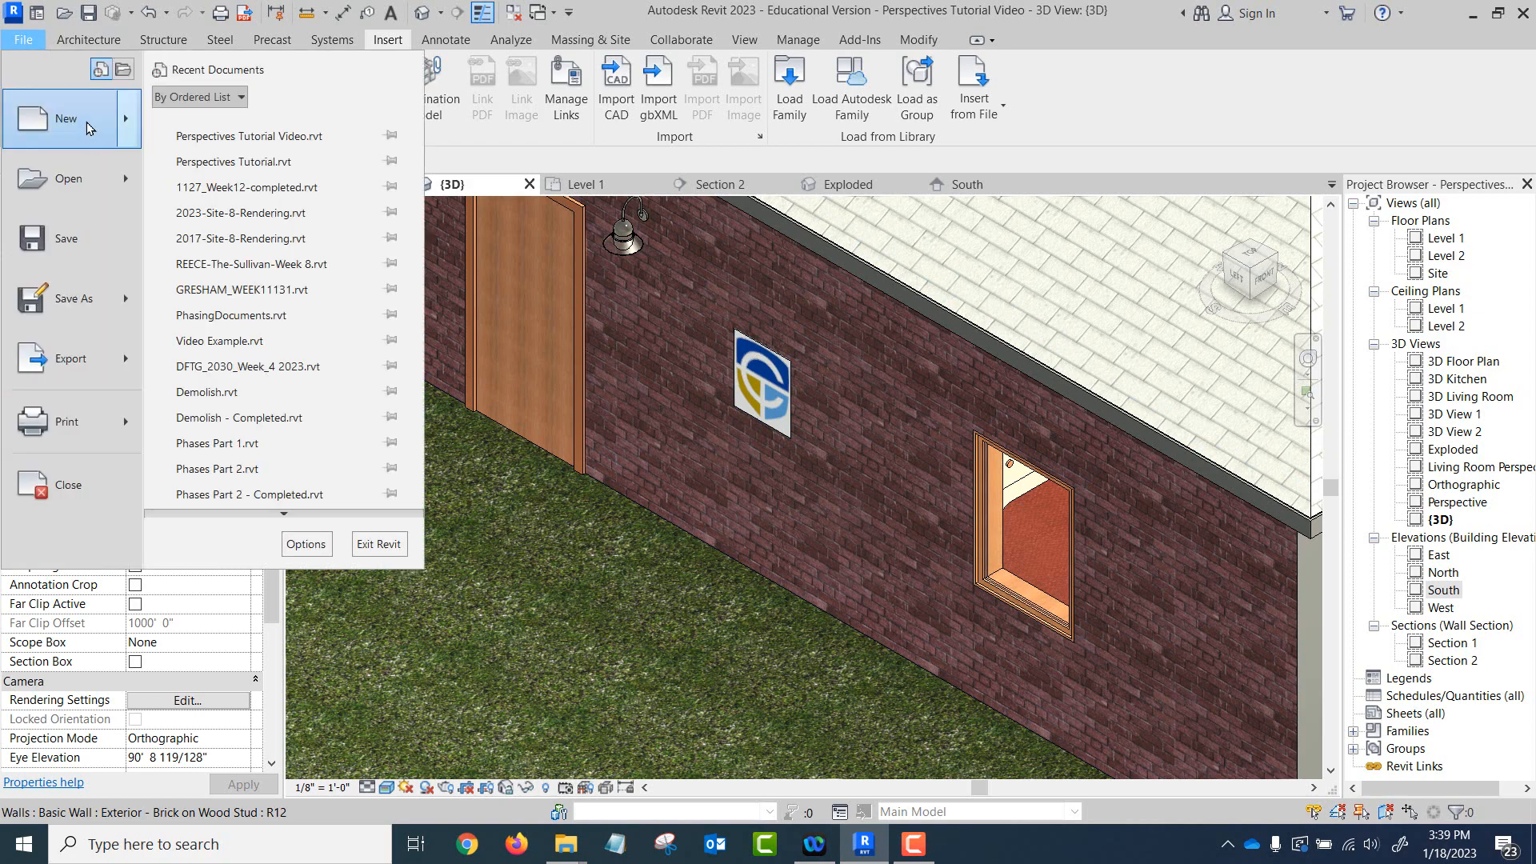
mouse_move(89, 128)
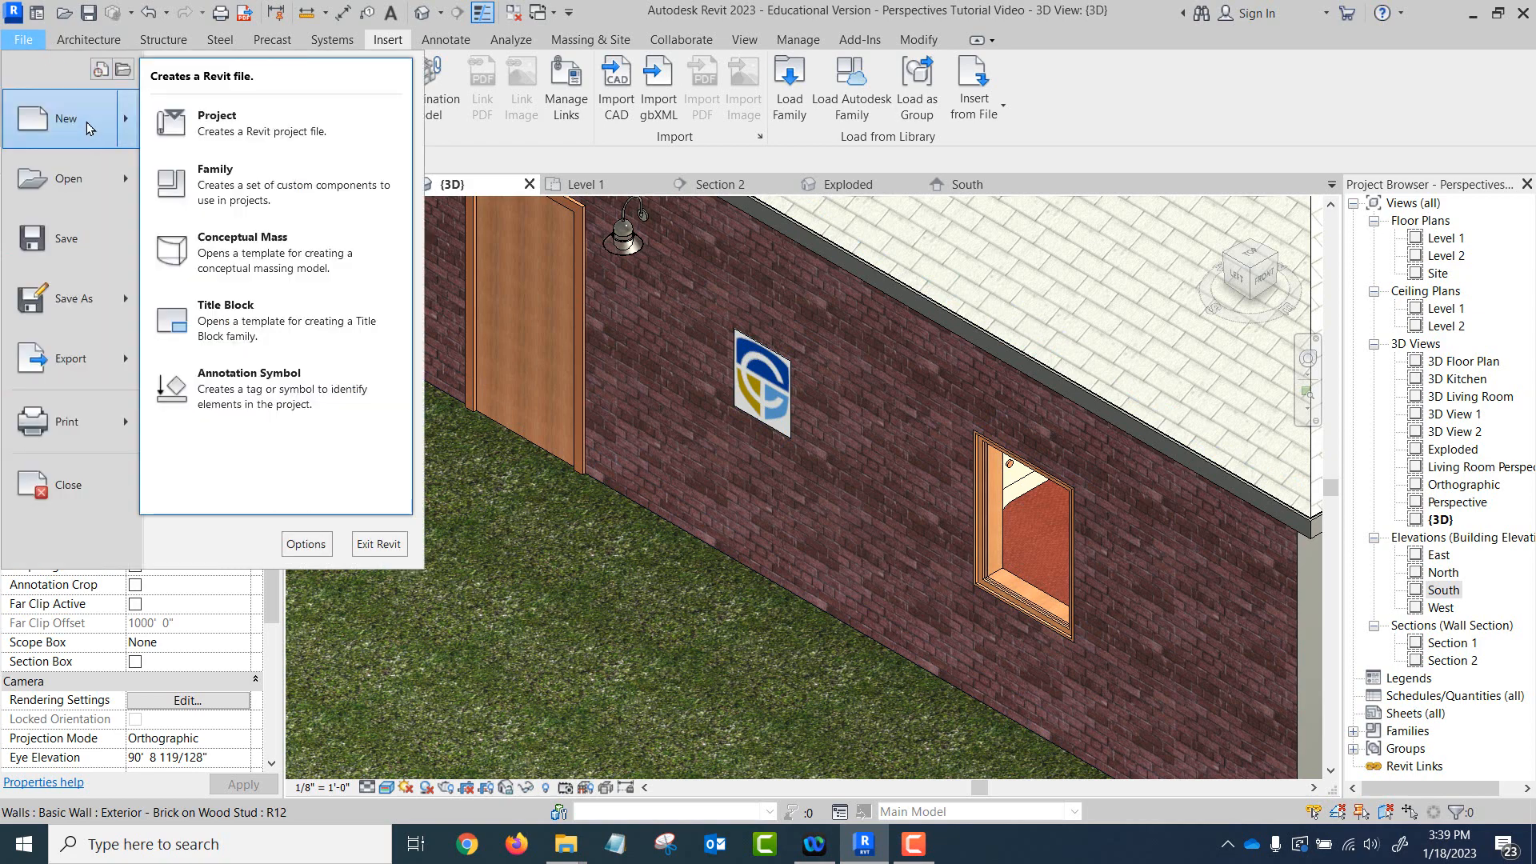
click(266, 131)
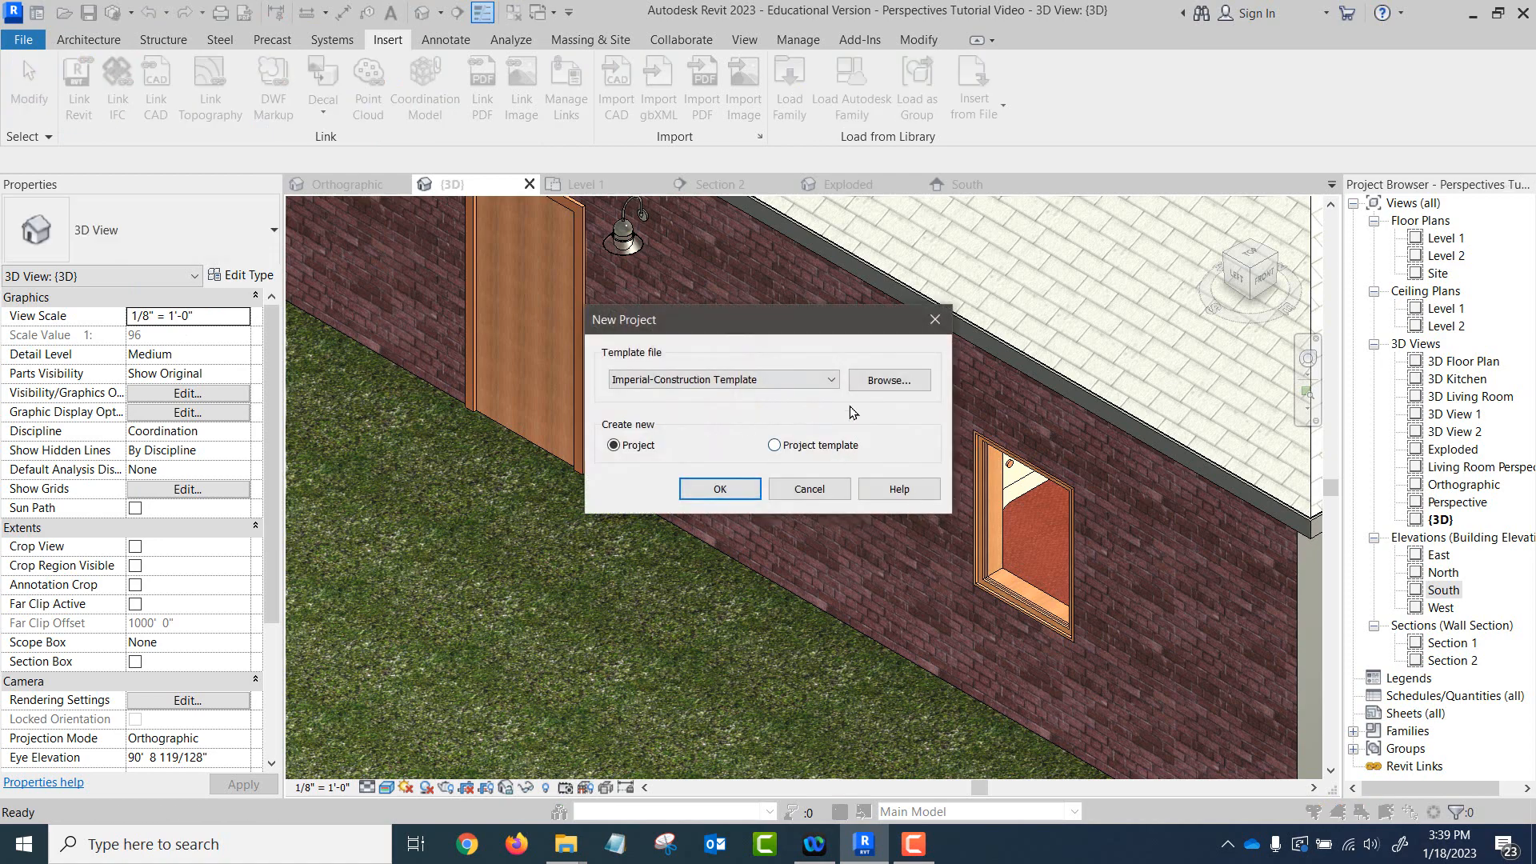
click(832, 381)
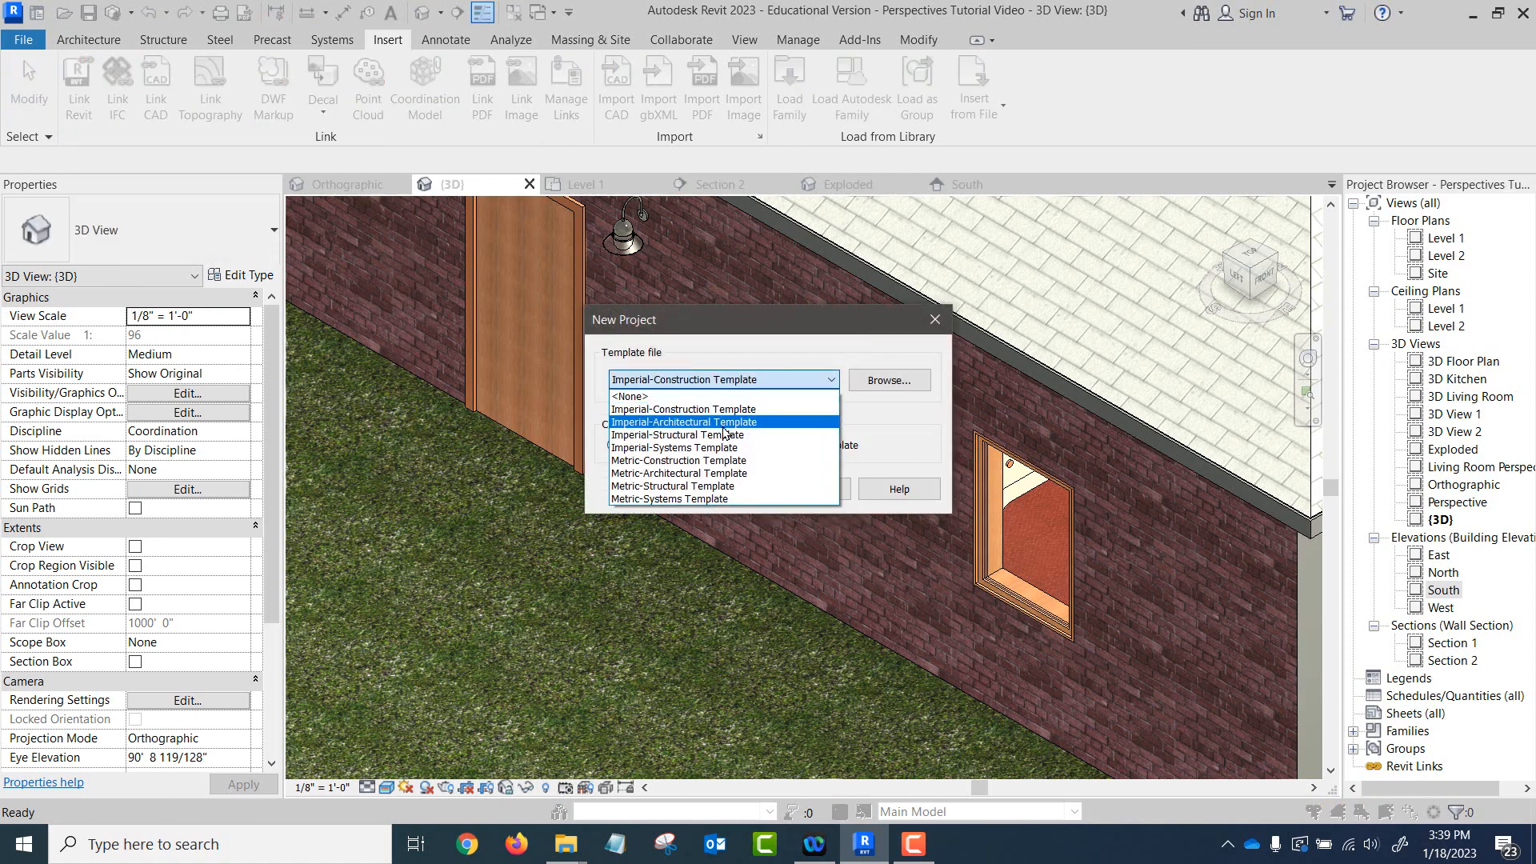
click(704, 409)
click(705, 489)
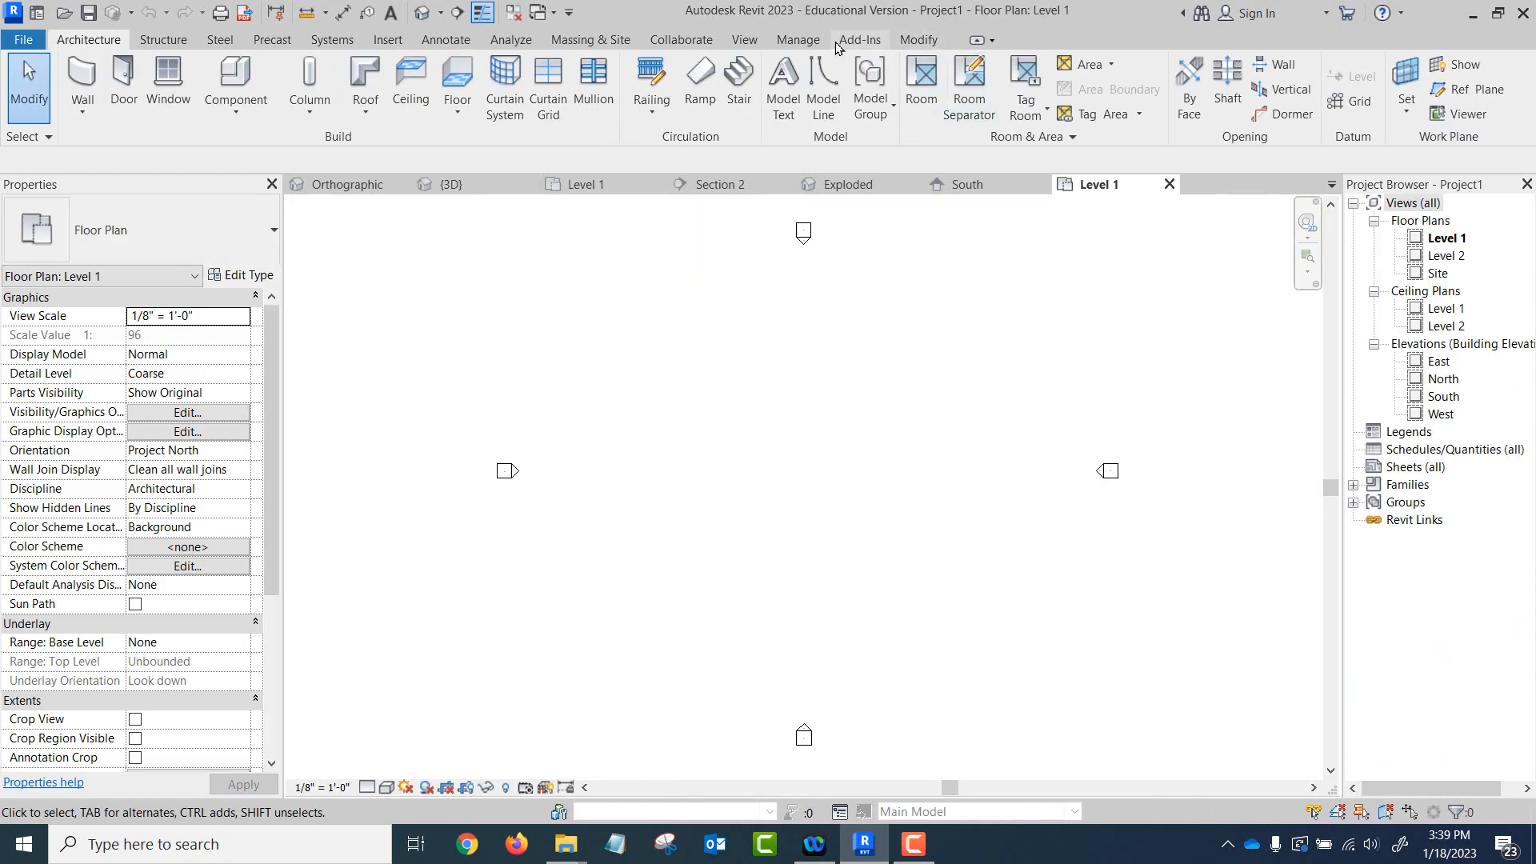
Start Transfer Project Standards with Perspectives Tutorial Video as the source project and deselect every item to copy.
click(800, 40)
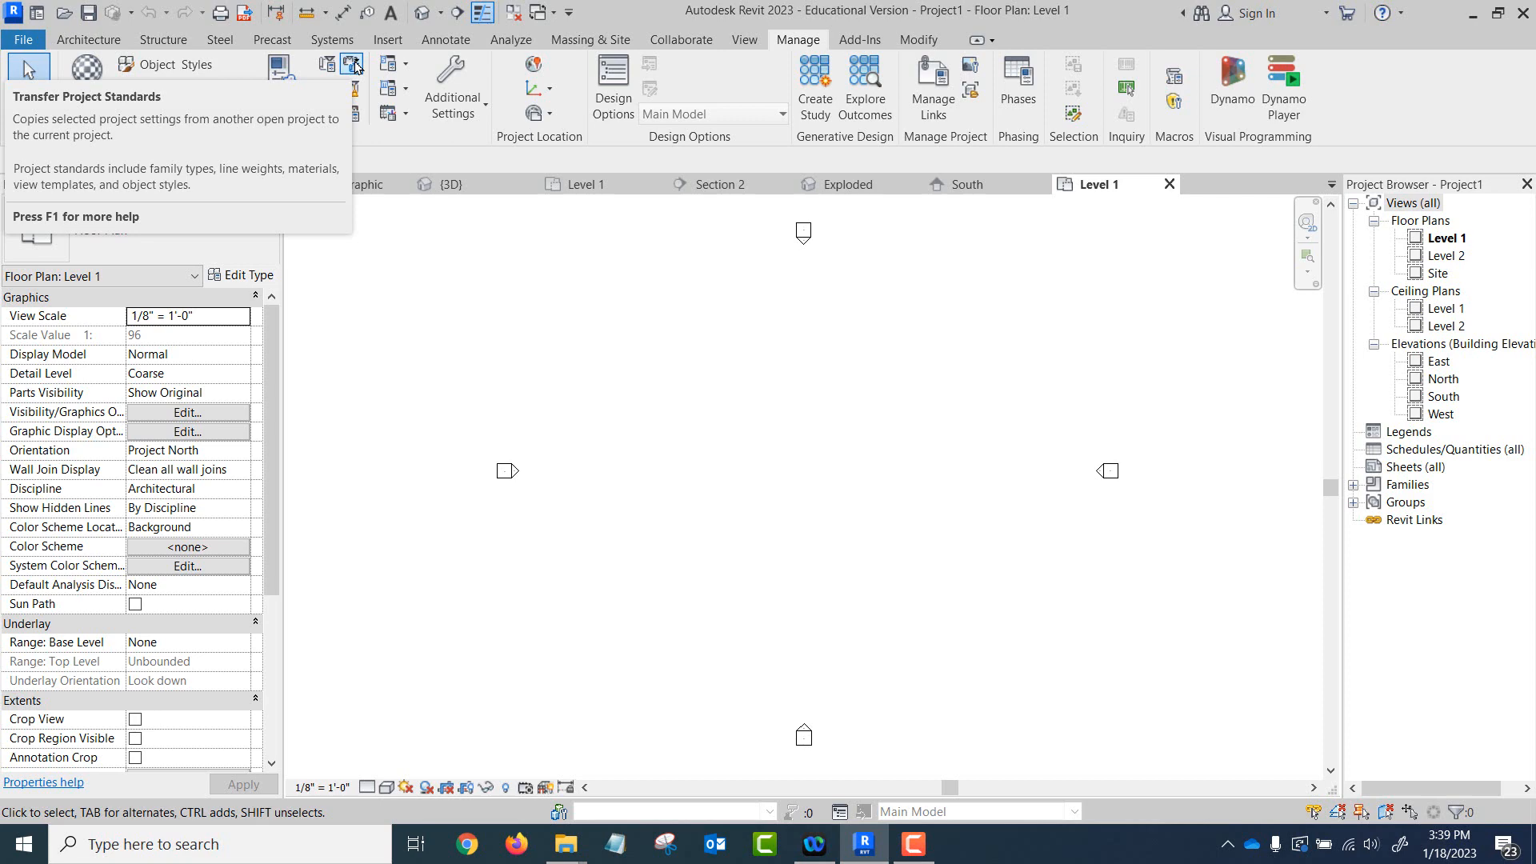
click(355, 65)
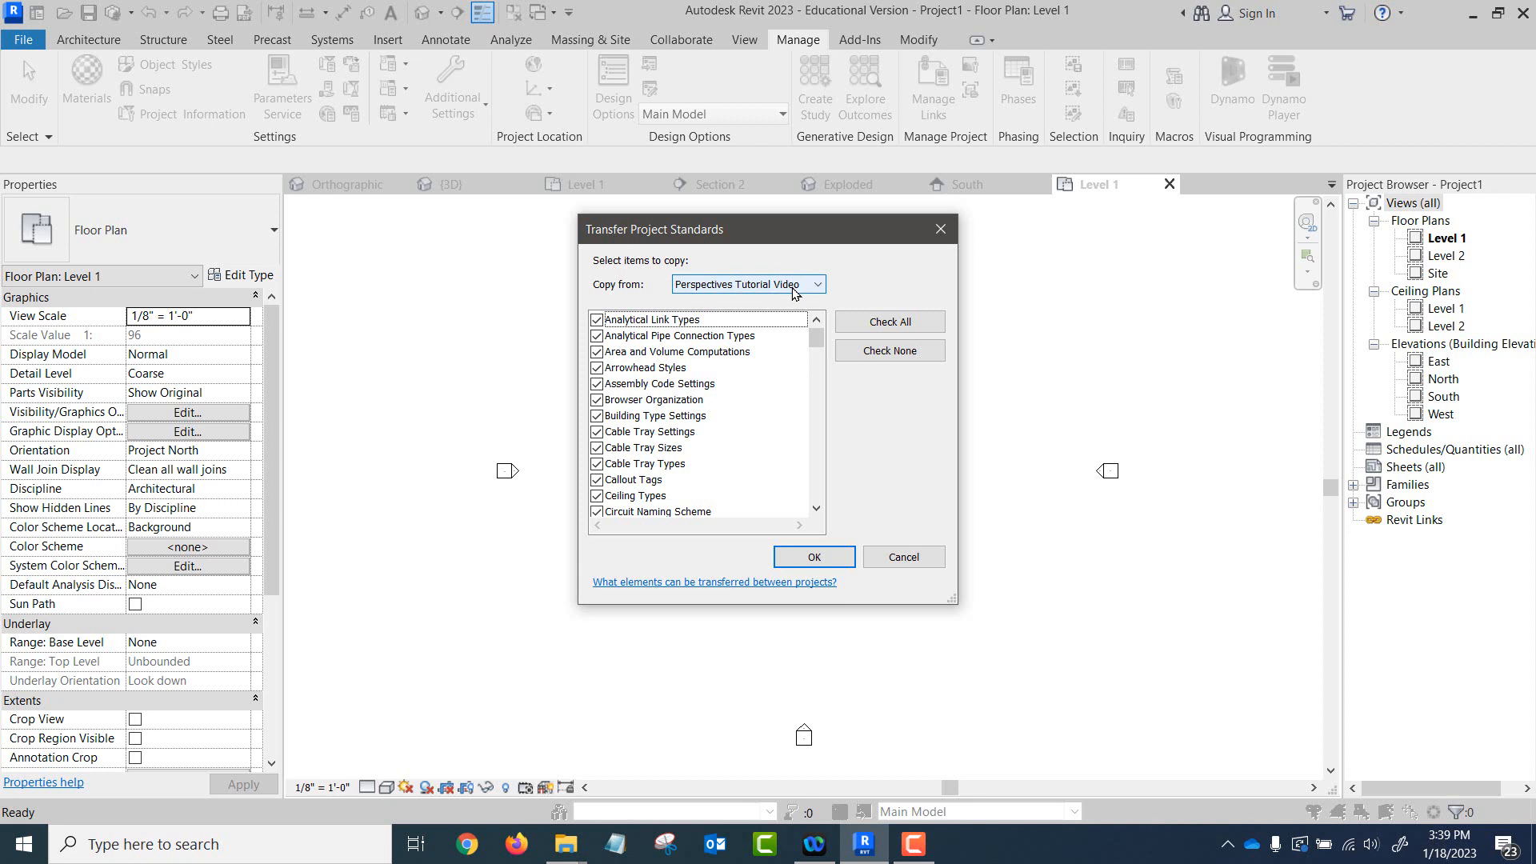
click(818, 285)
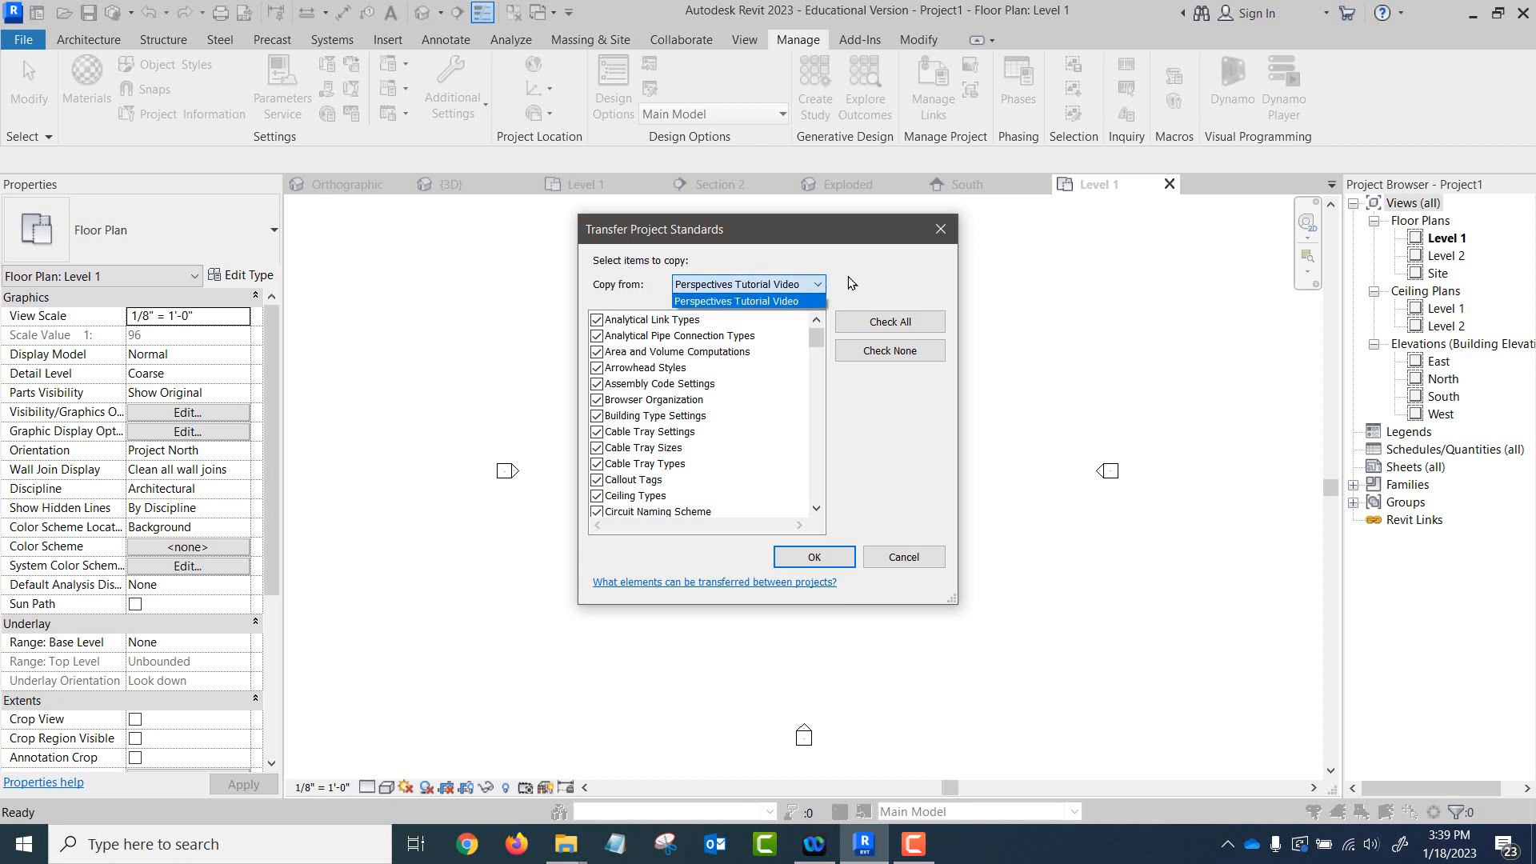
click(855, 287)
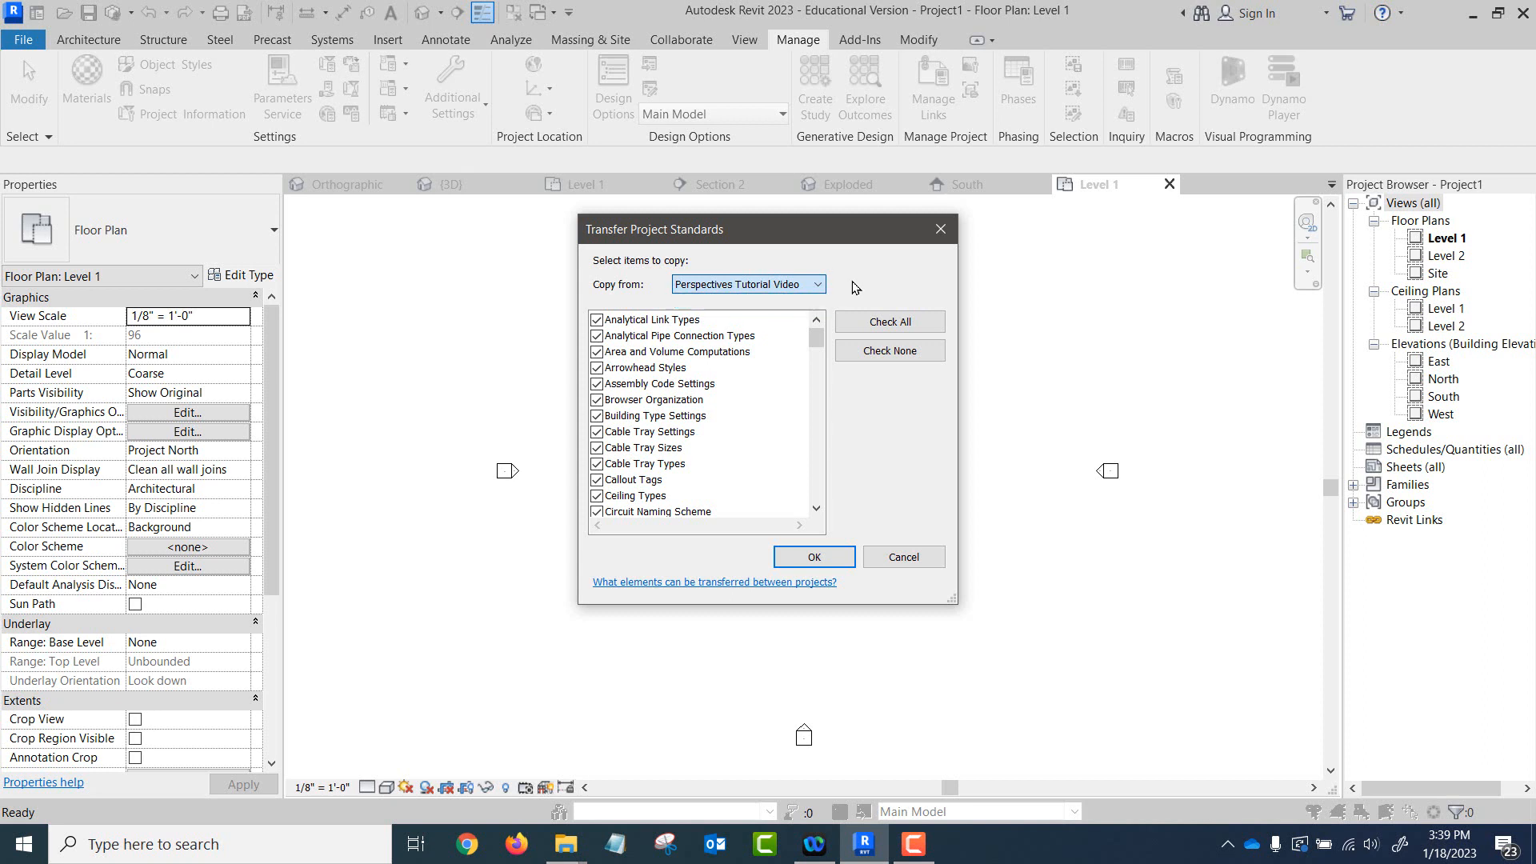
click(900, 354)
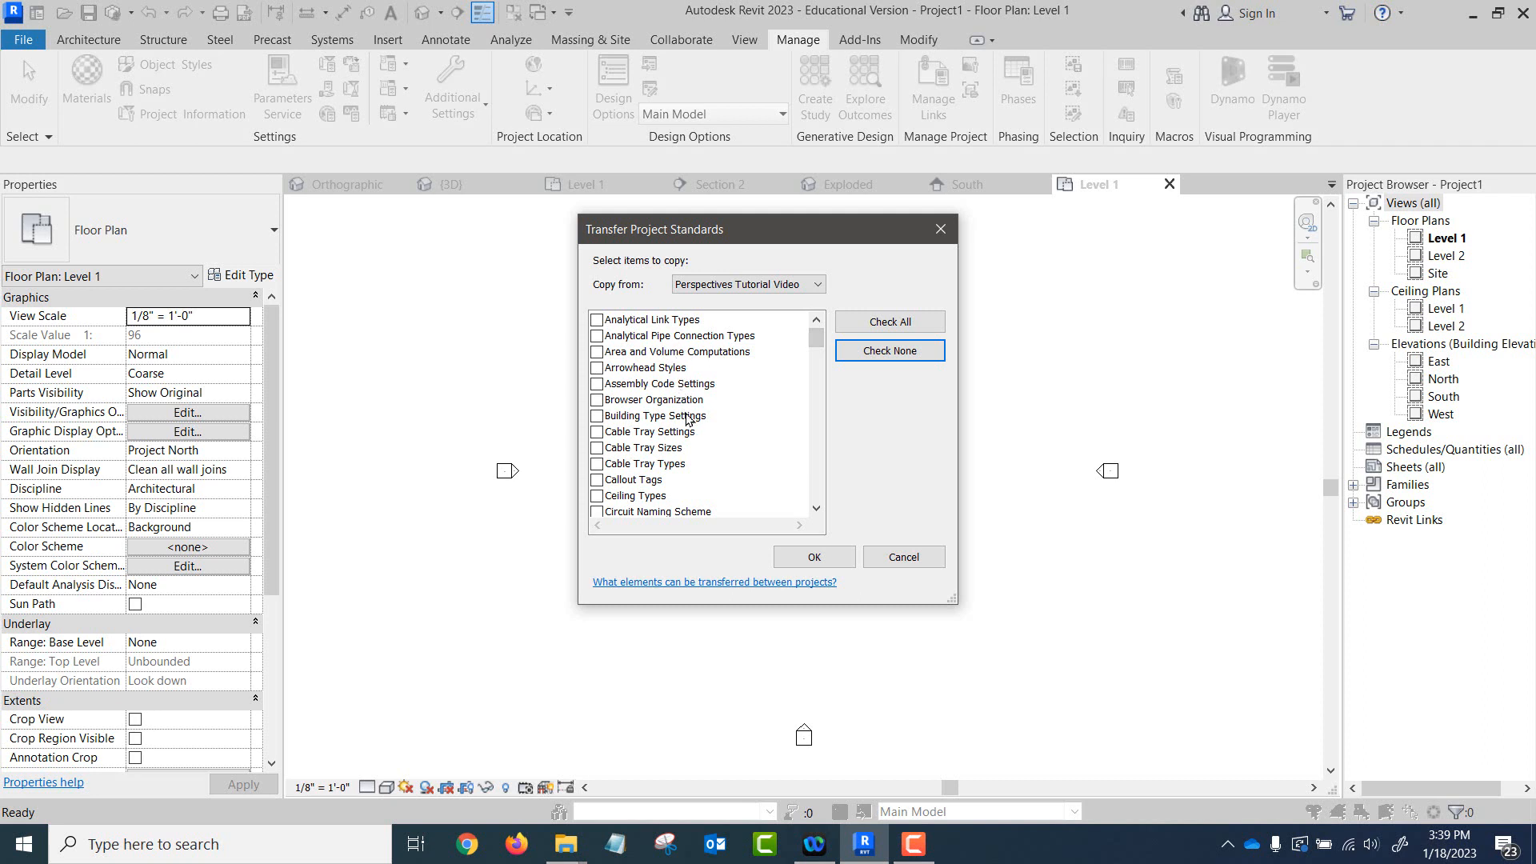
Select Decal Types as the only item to copy and transfer it into the new project.
scroll(688, 423, down, 1)
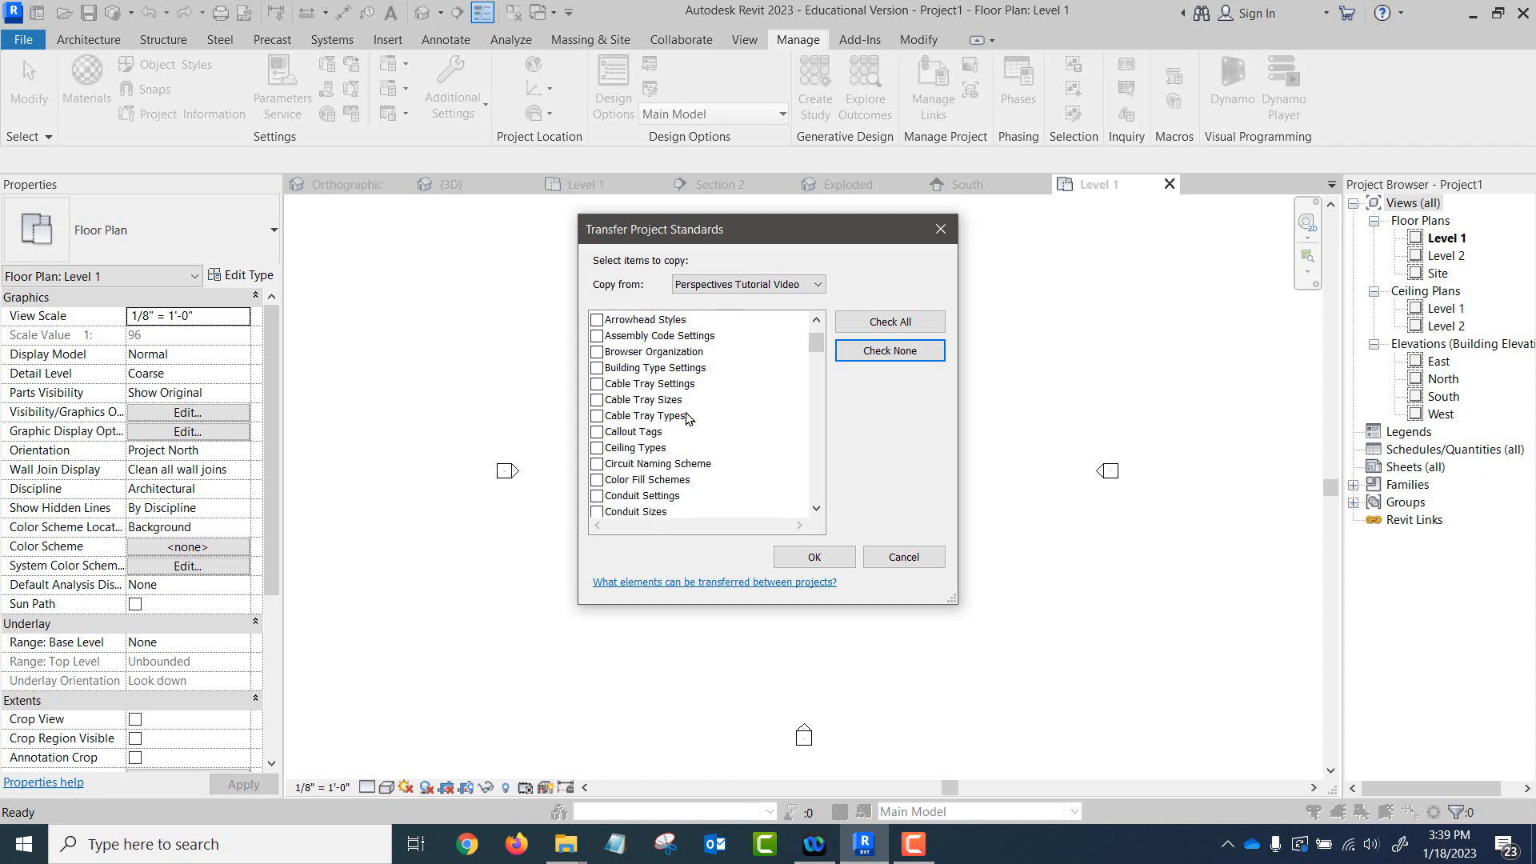
scroll(692, 420, down, 3)
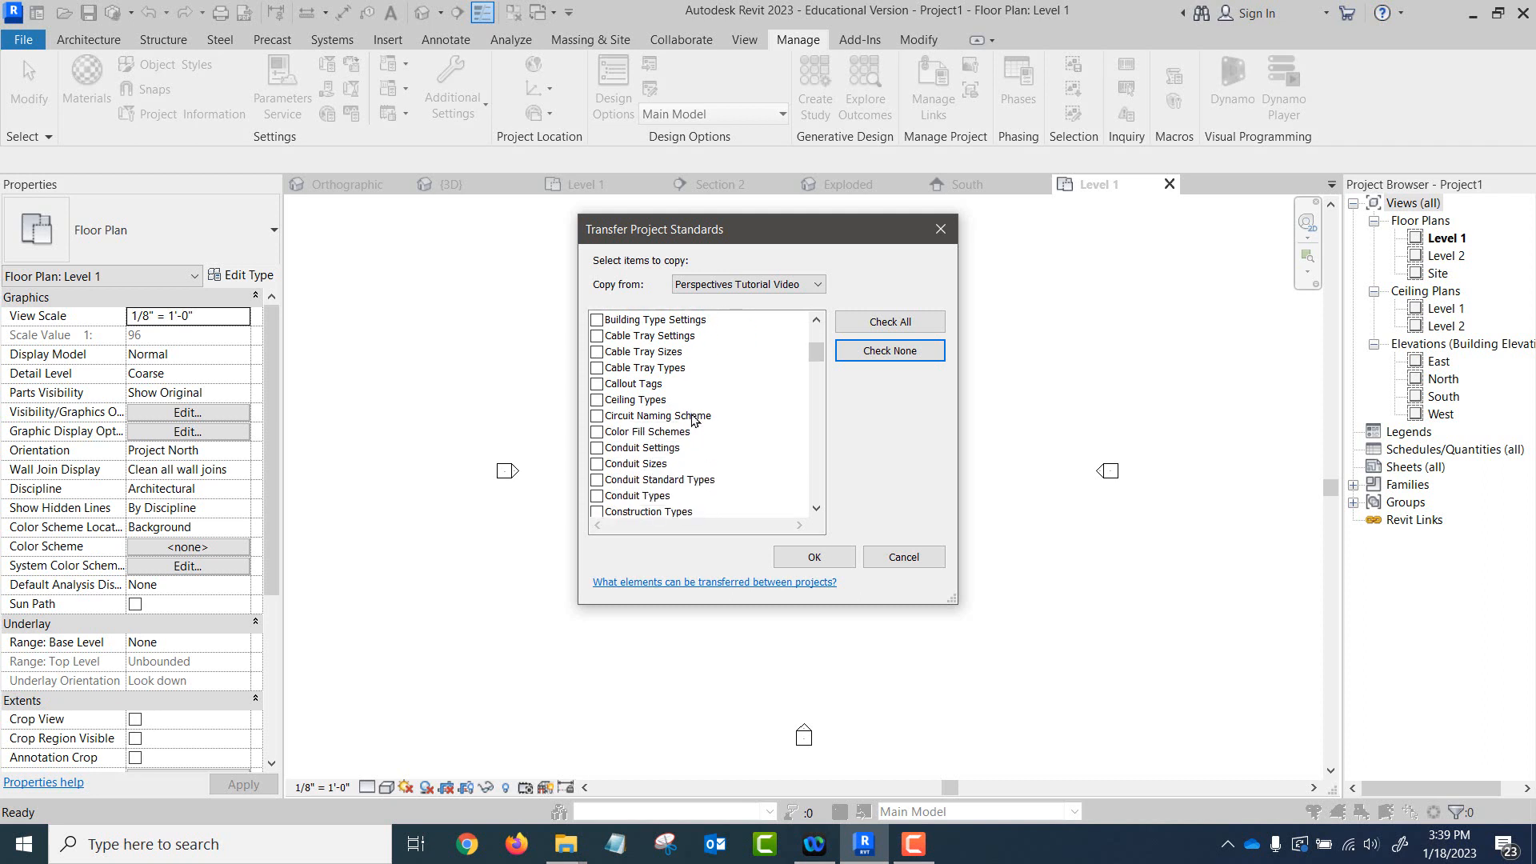
scroll(693, 424, down, 2)
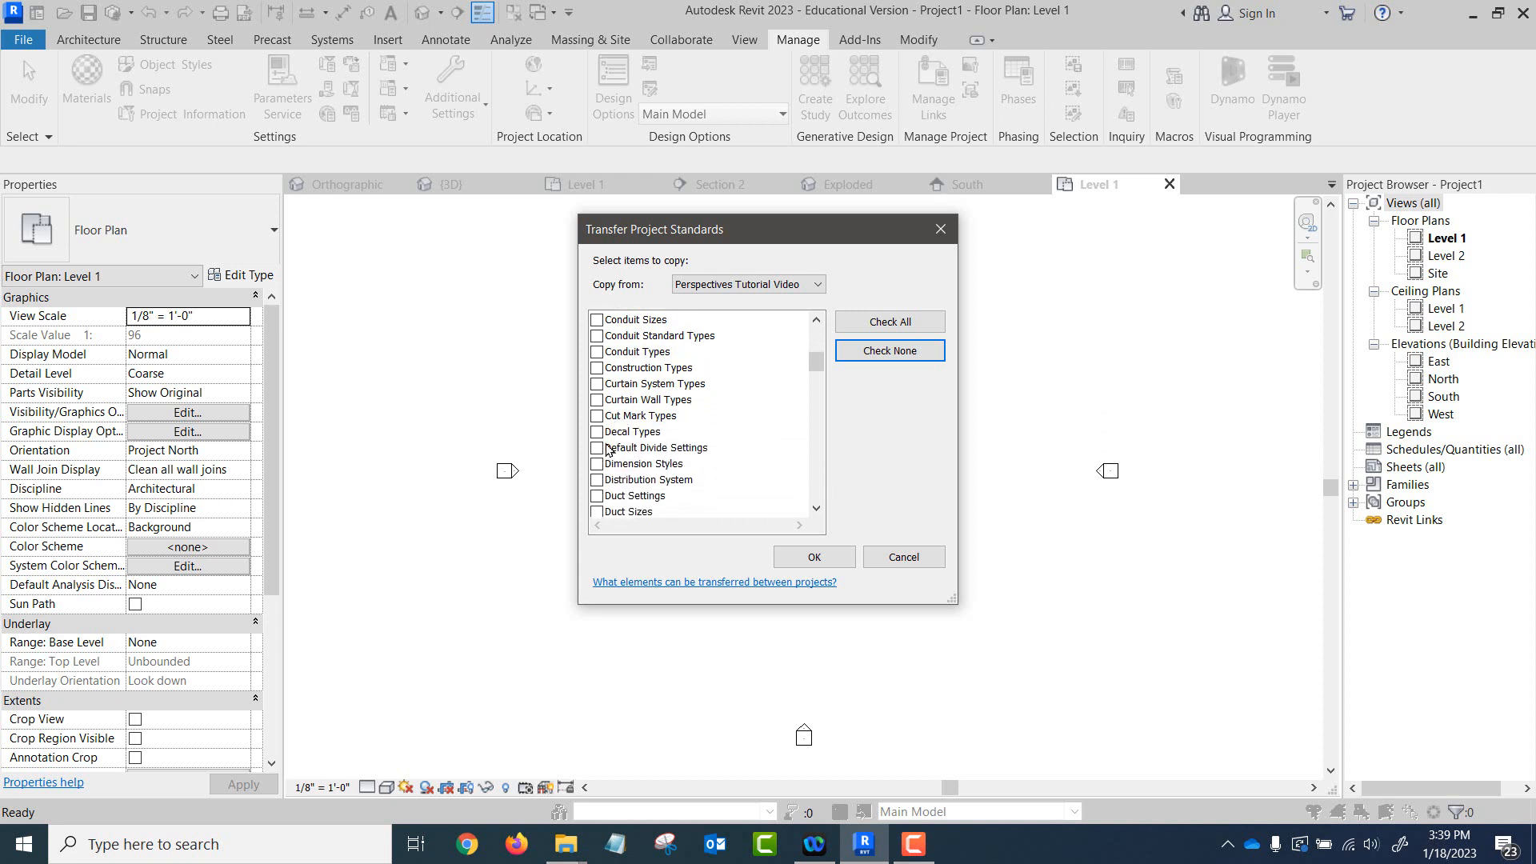
click(596, 433)
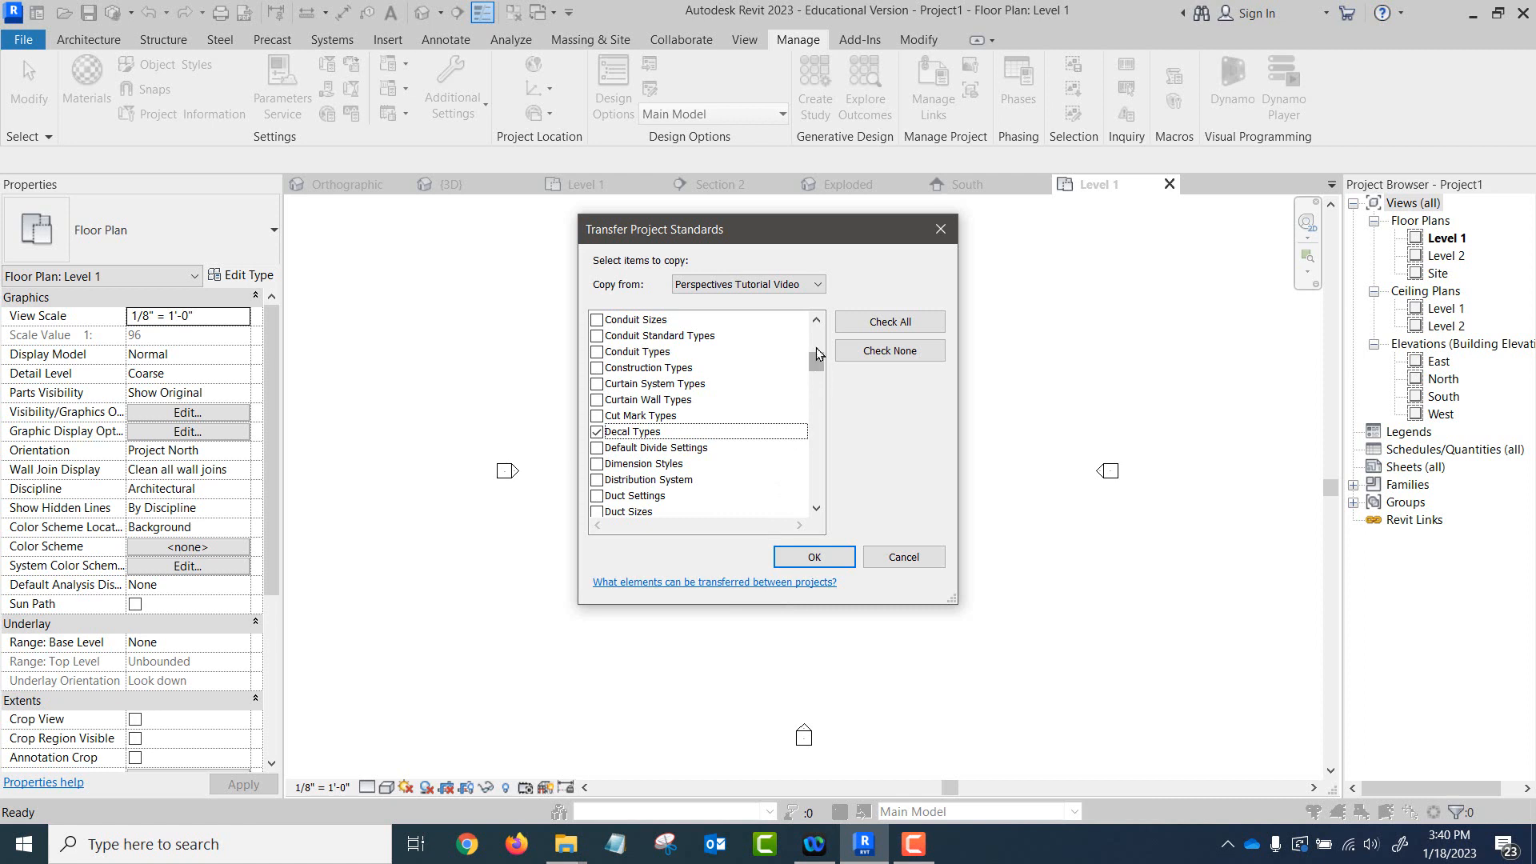
drag(817, 369, 818, 385)
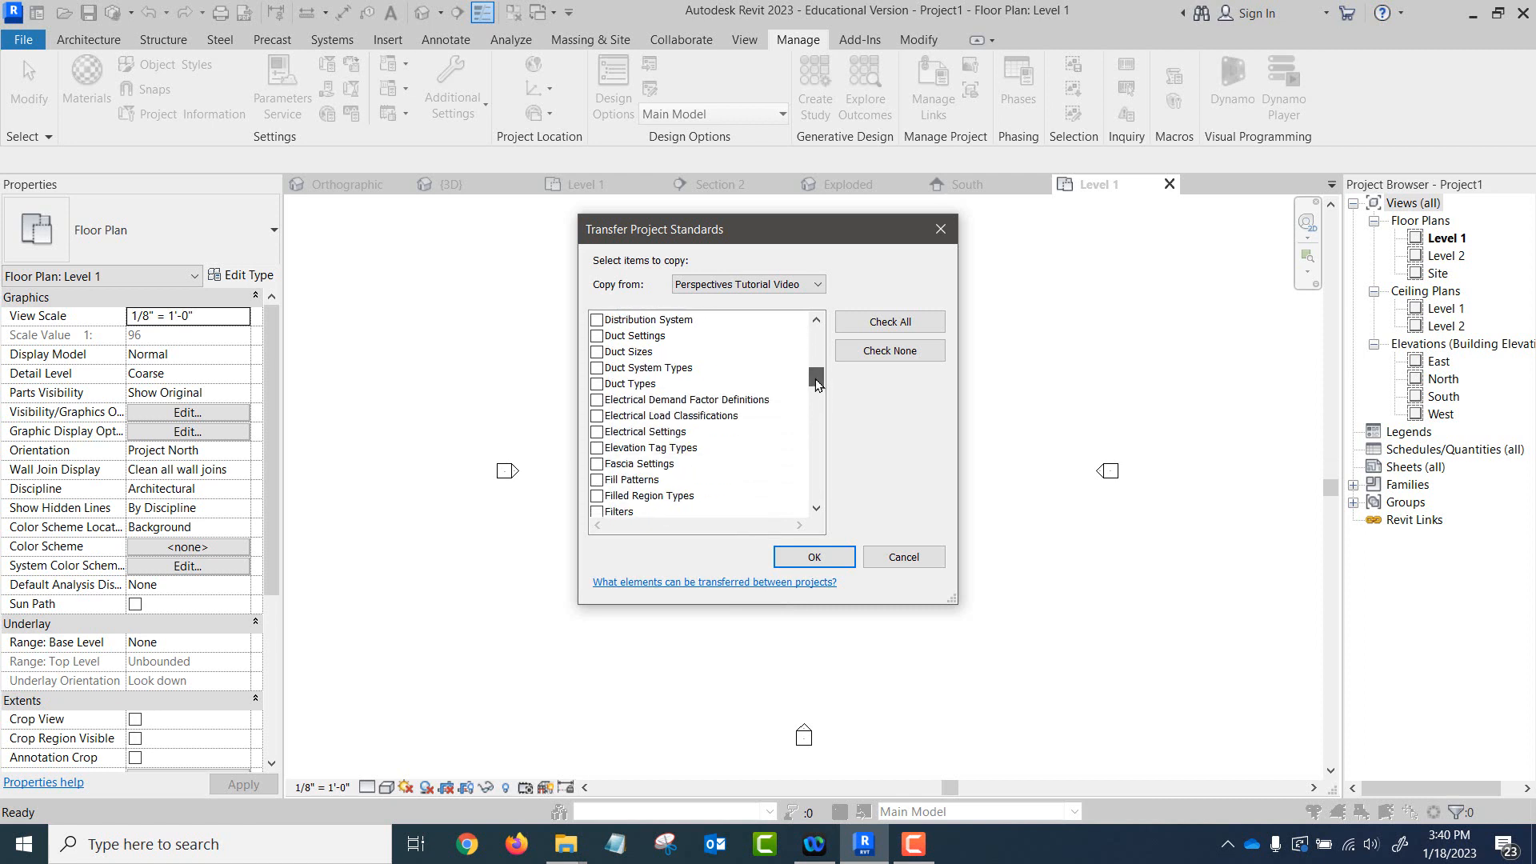
drag(818, 384, 818, 401)
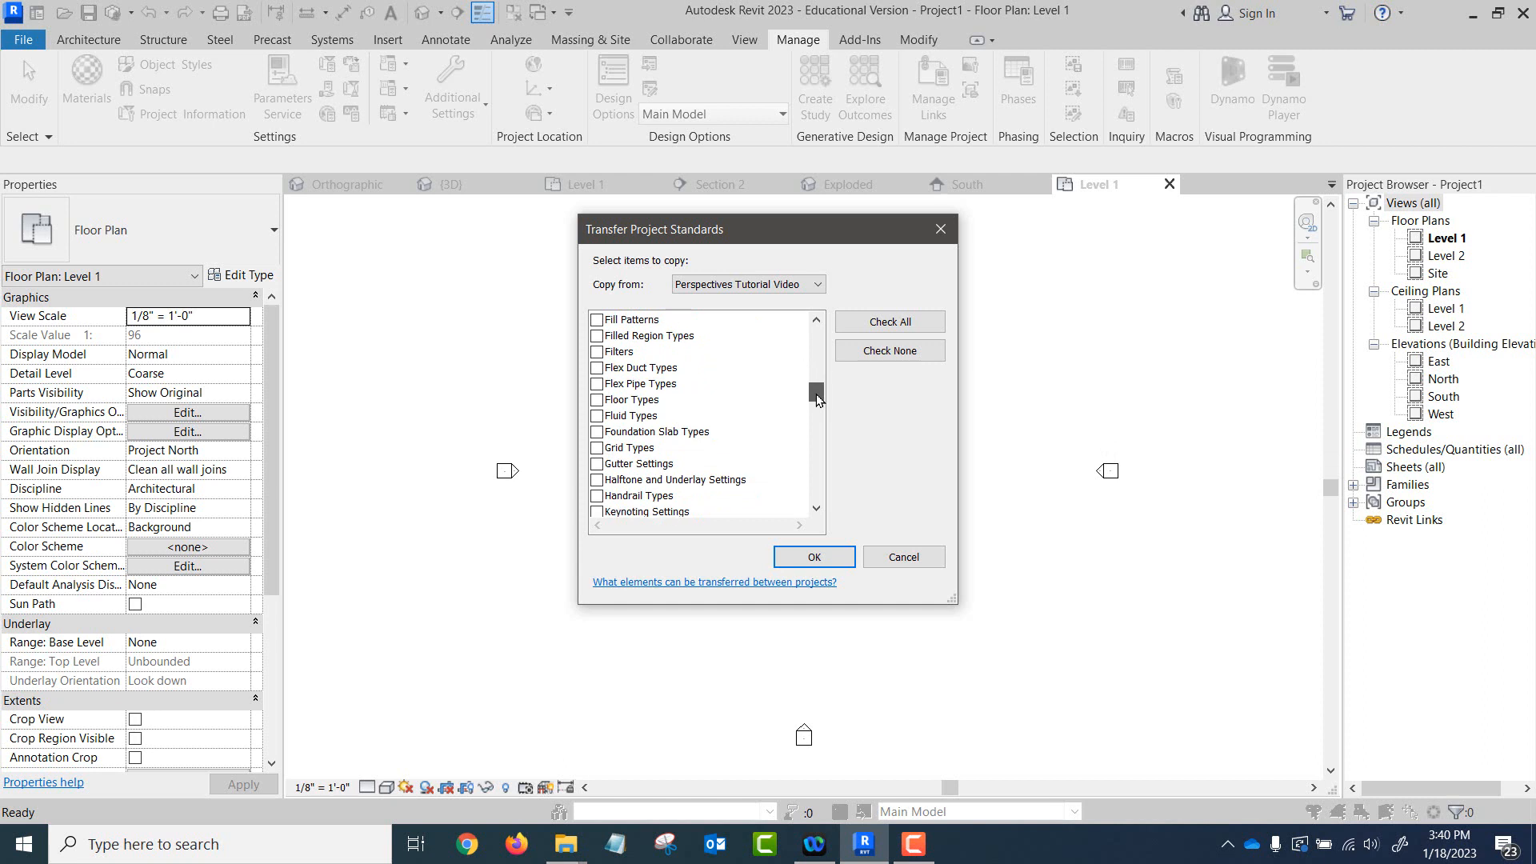
drag(818, 401, 820, 433)
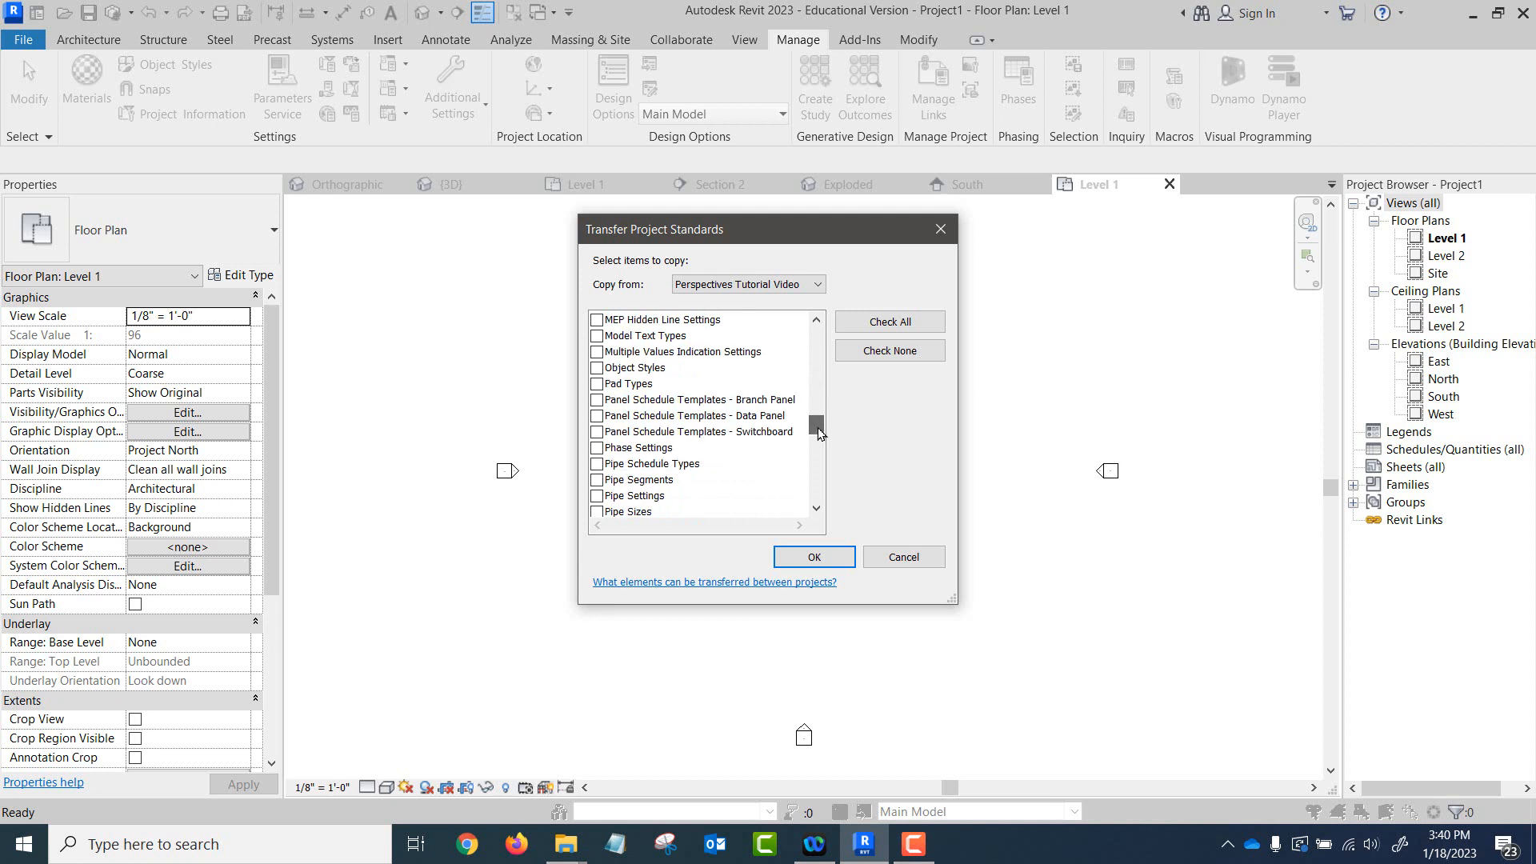
click(820, 563)
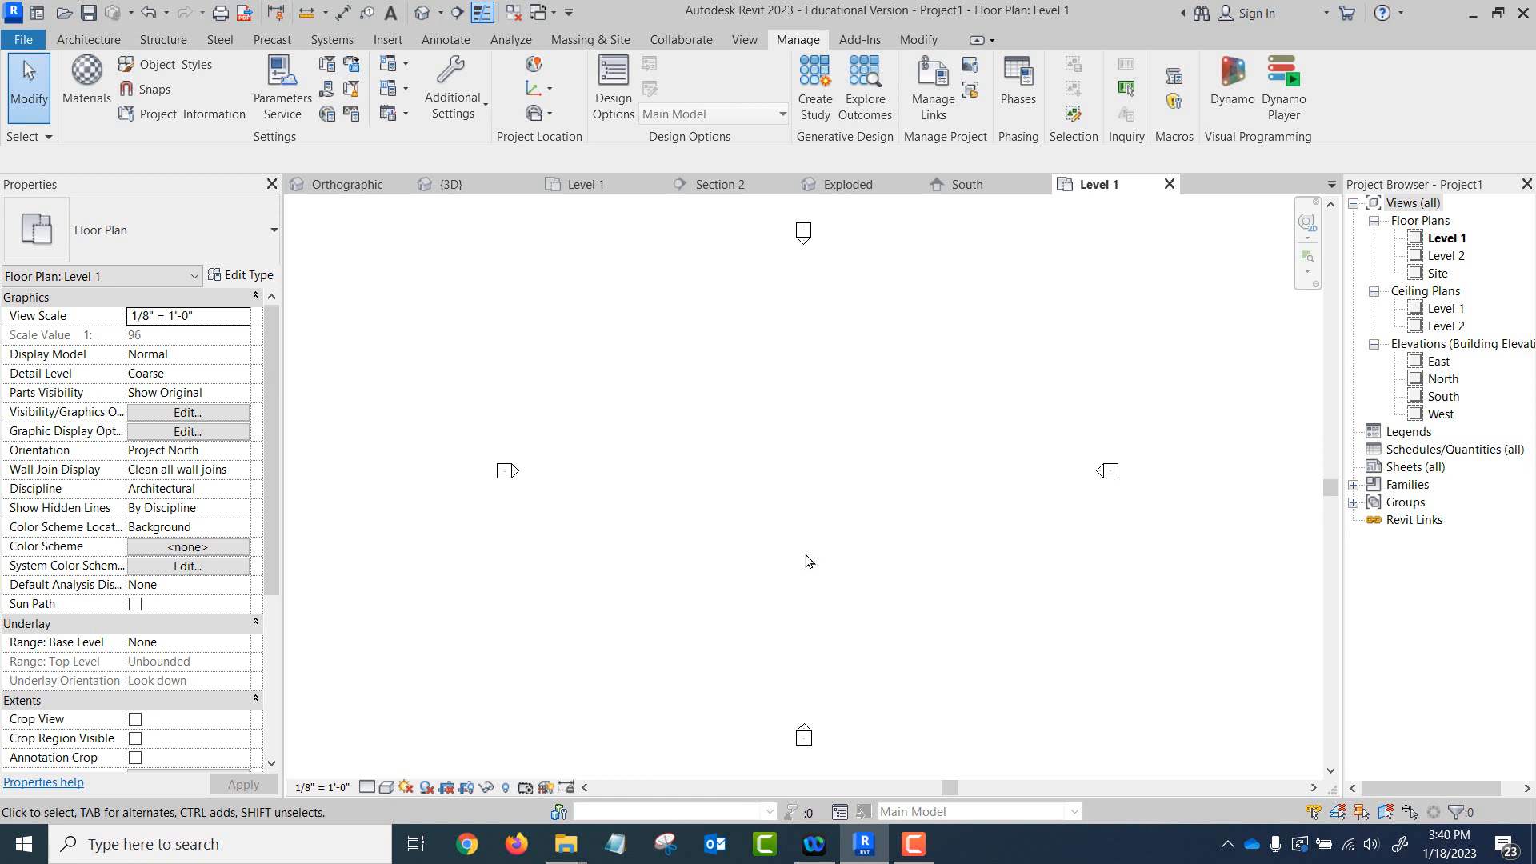
Check the new project's decal types for the CTC decal and leave its settings without changes.
click(388, 42)
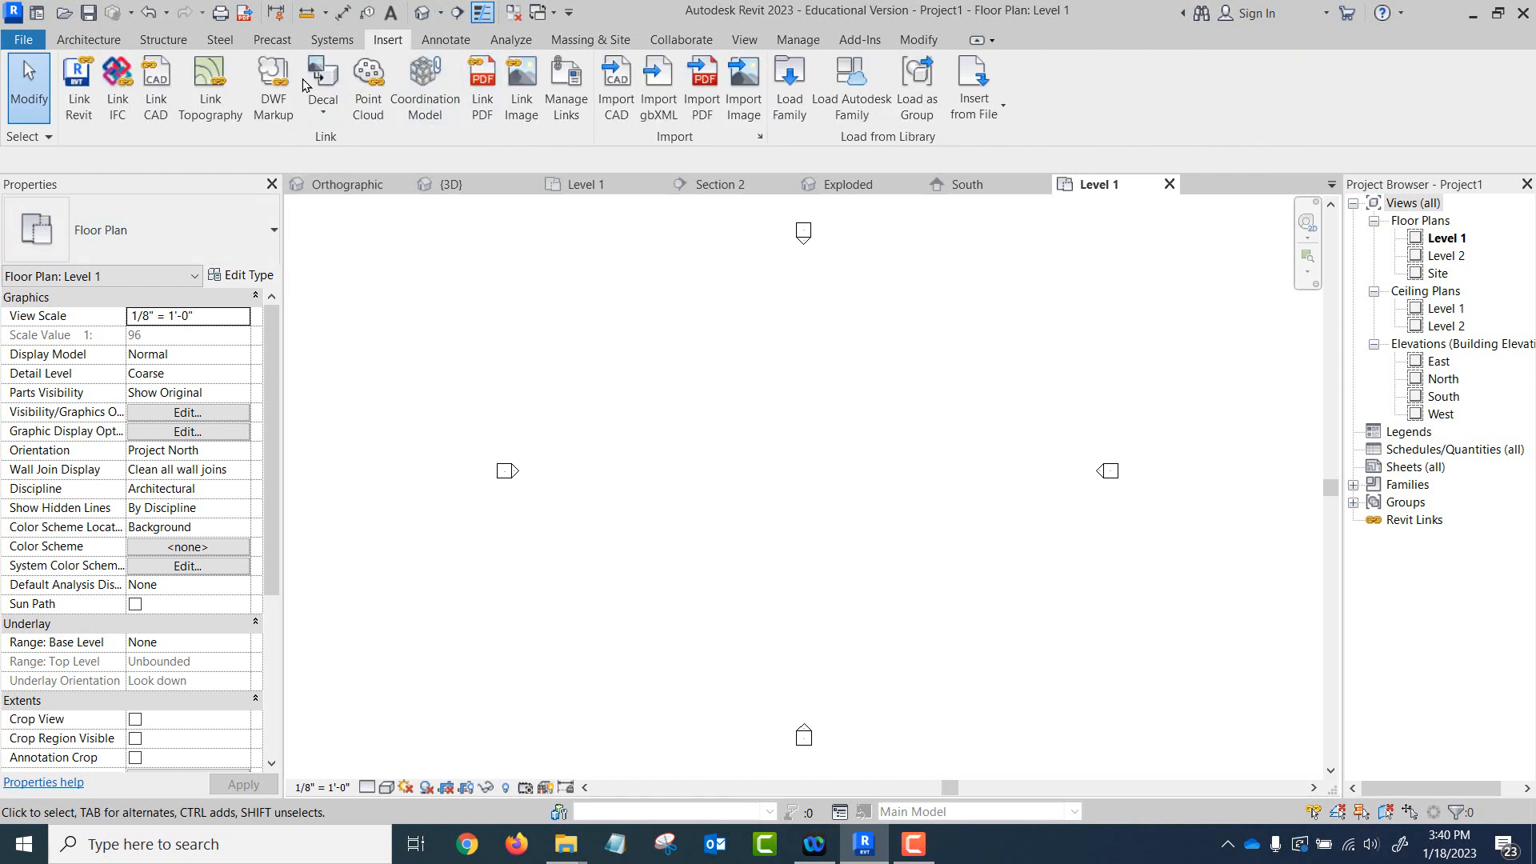
click(323, 110)
click(330, 189)
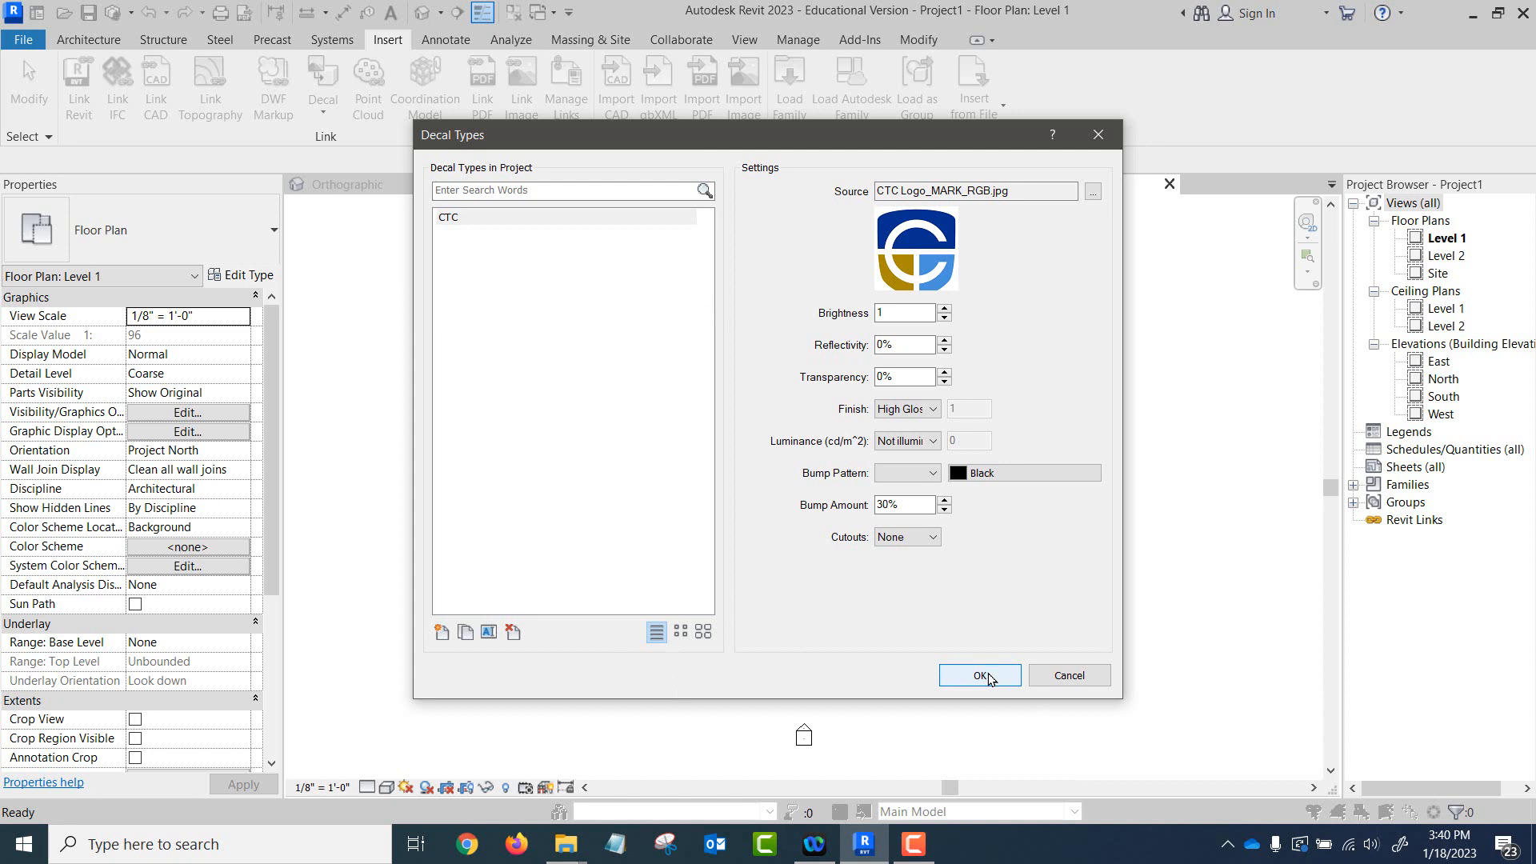
click(1098, 677)
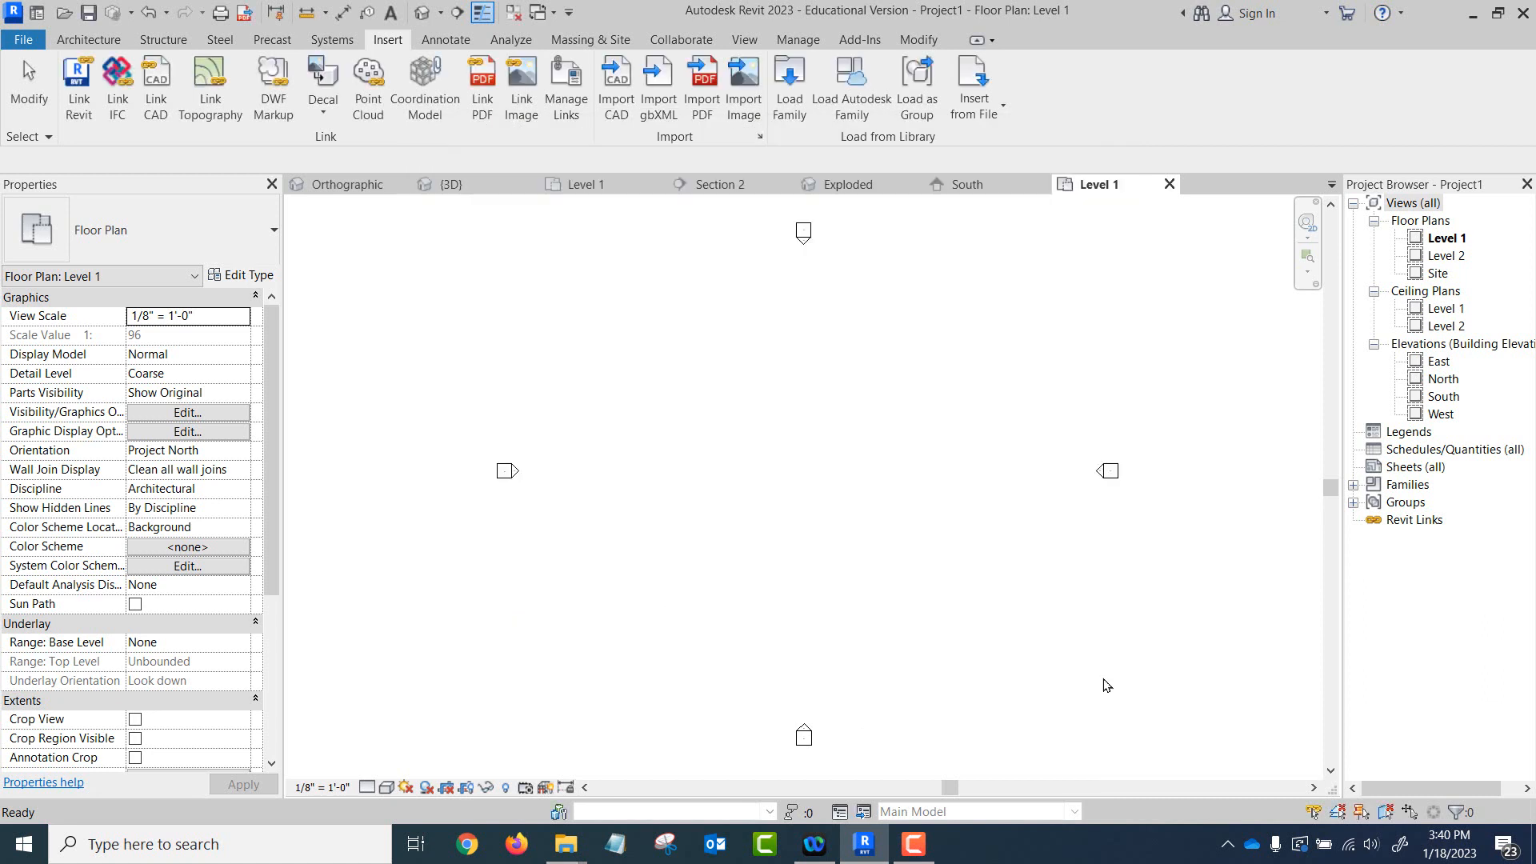